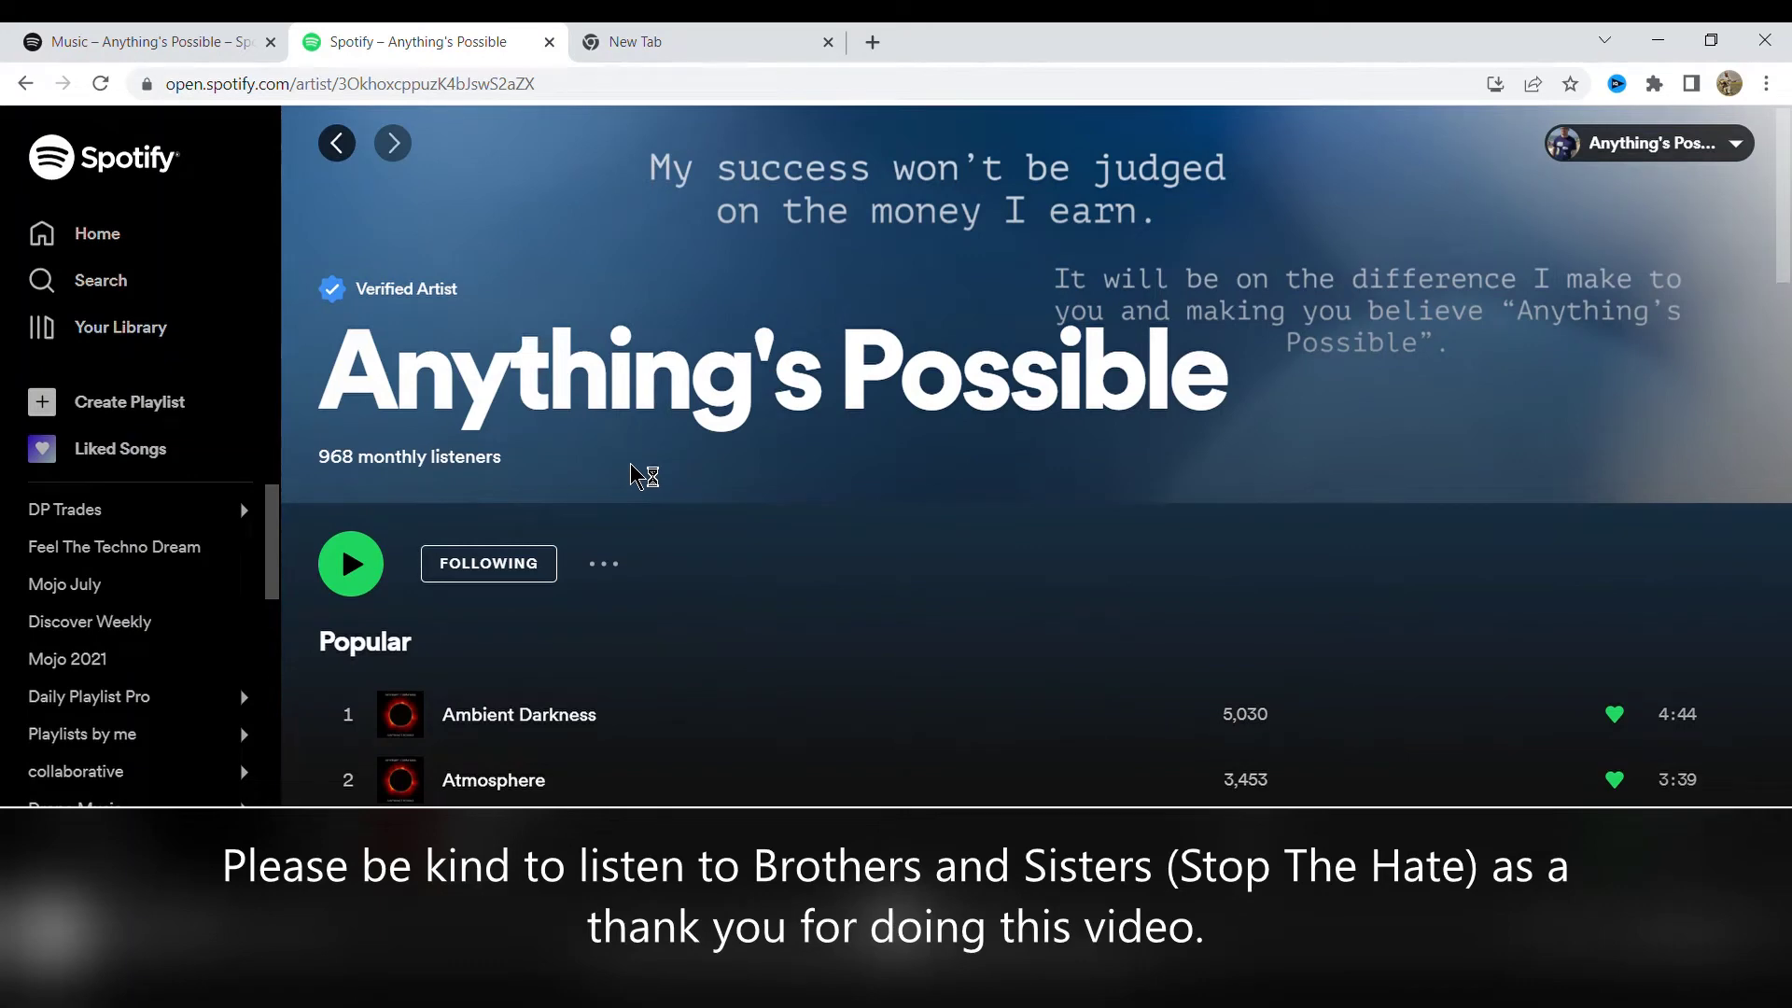
Copy the Spotify song link for Brothers and Sisters (Stop the Hate) from its single page
scroll(633, 476, "down", 6)
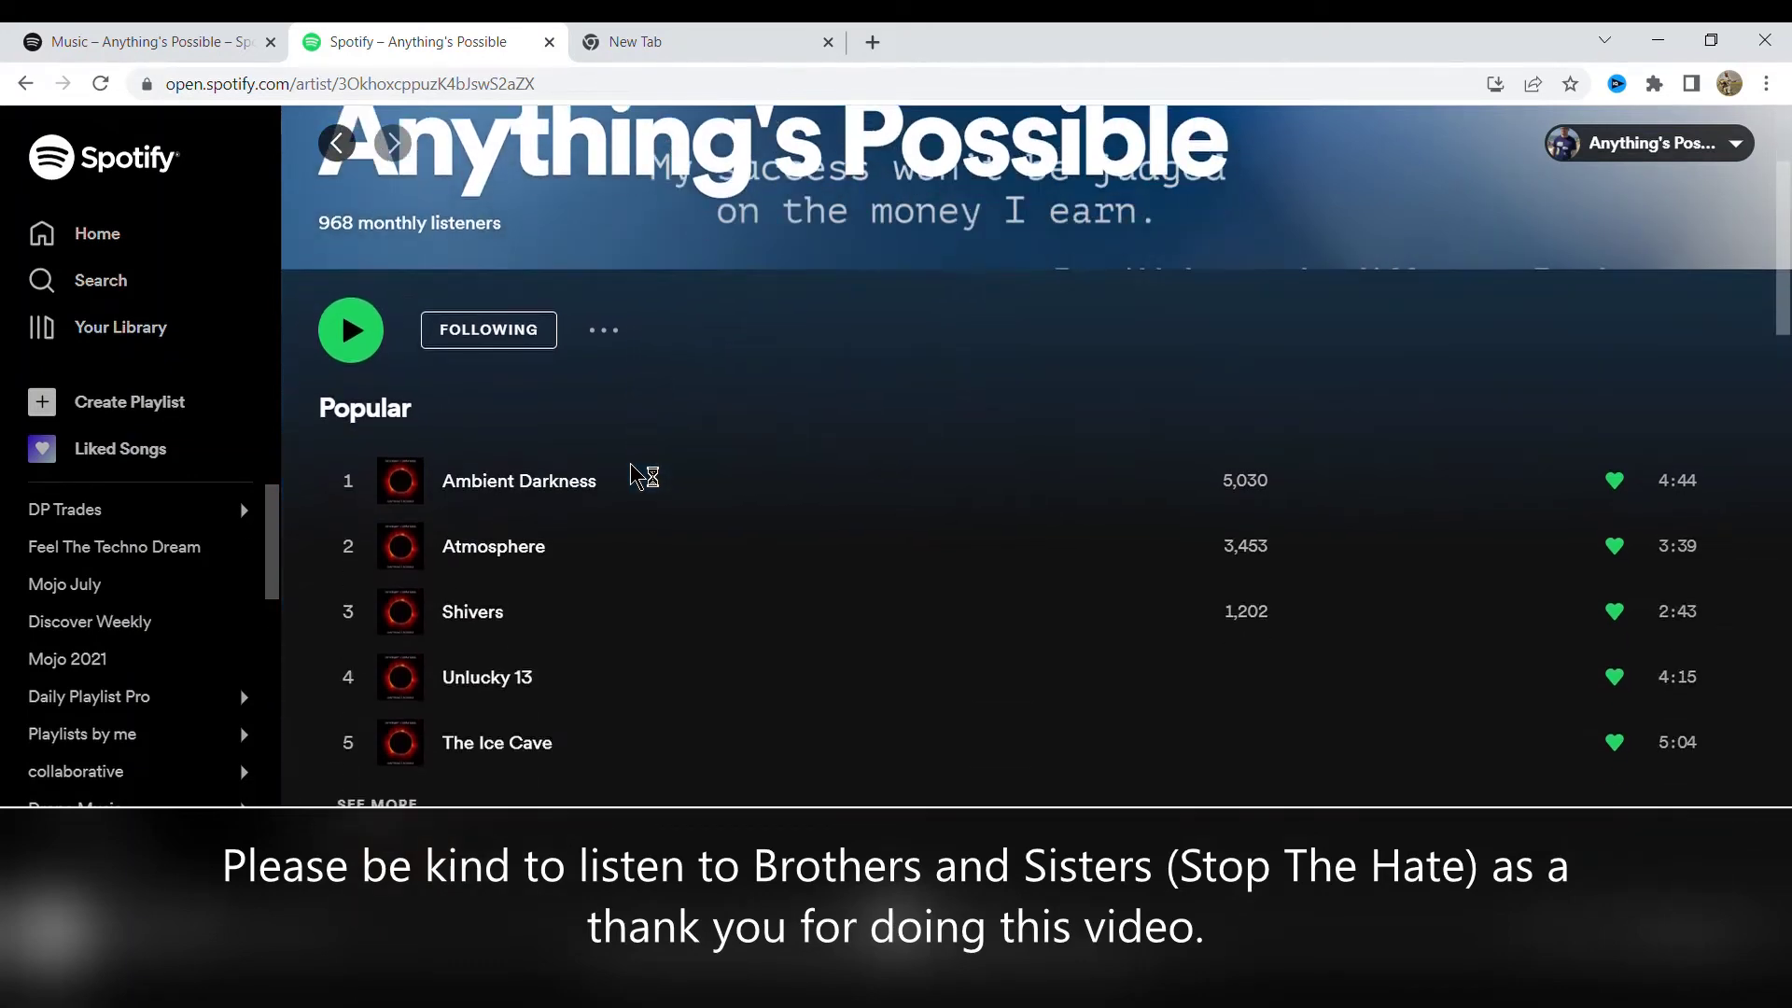
scroll(633, 476, "down", 1)
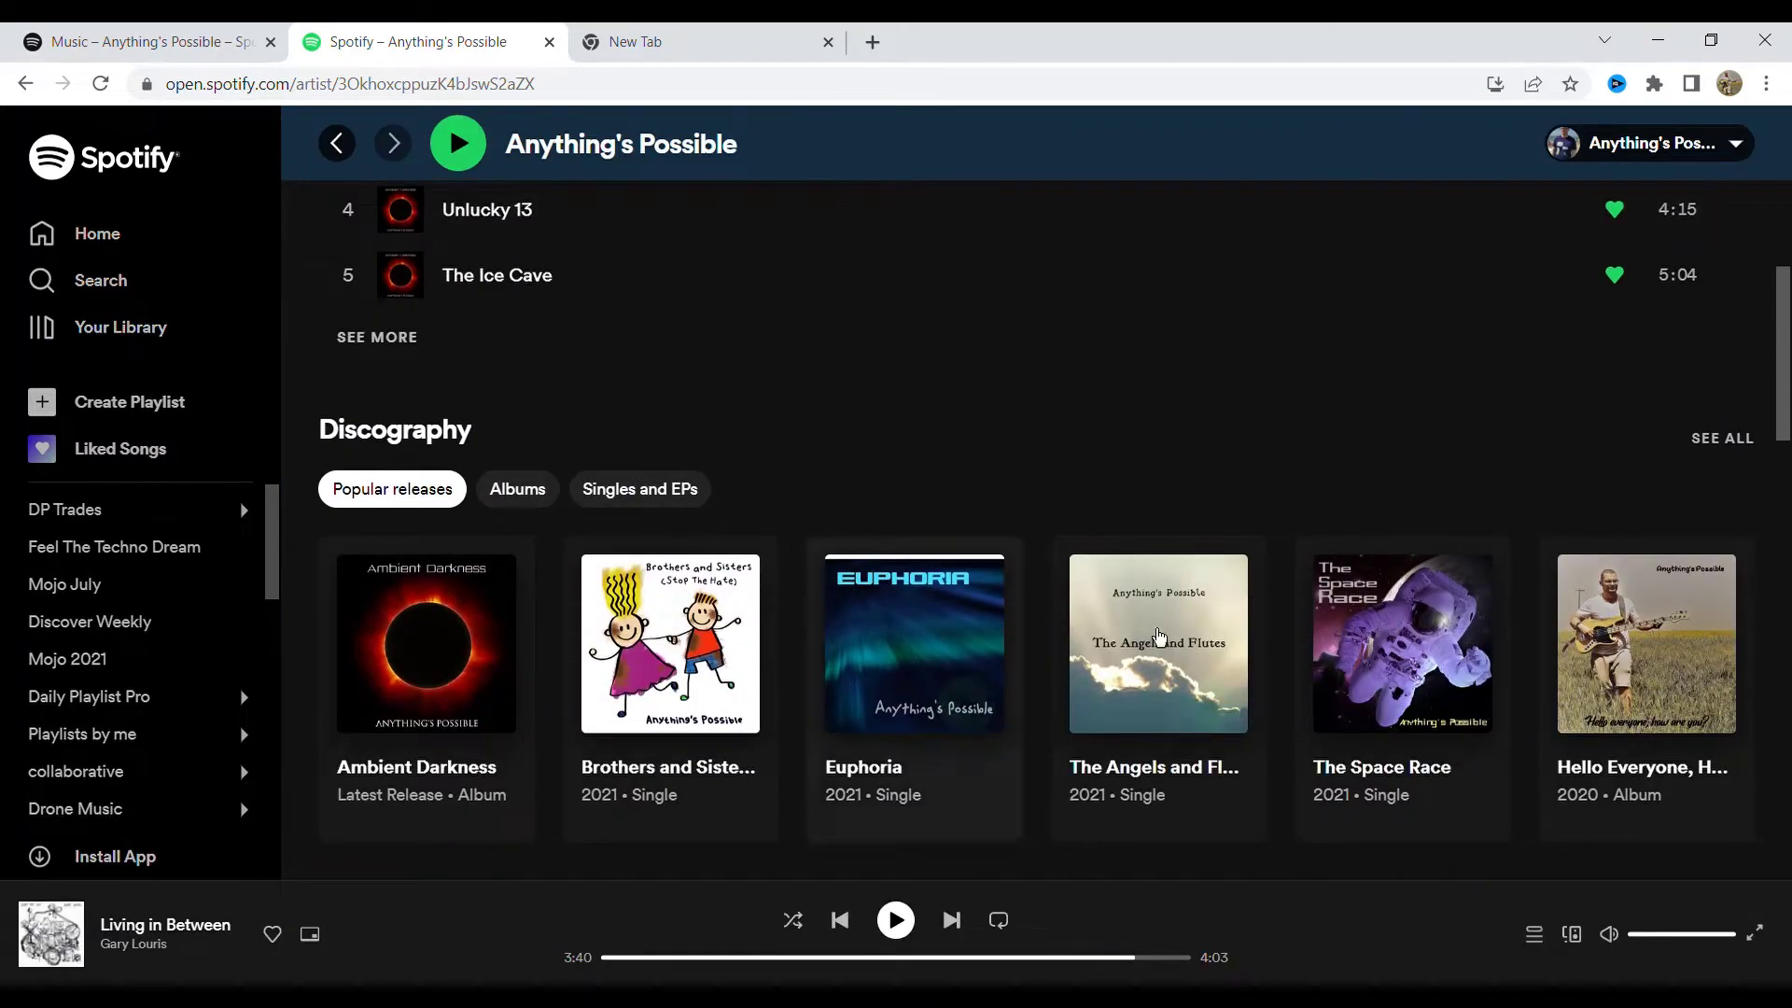
left_click(720, 778)
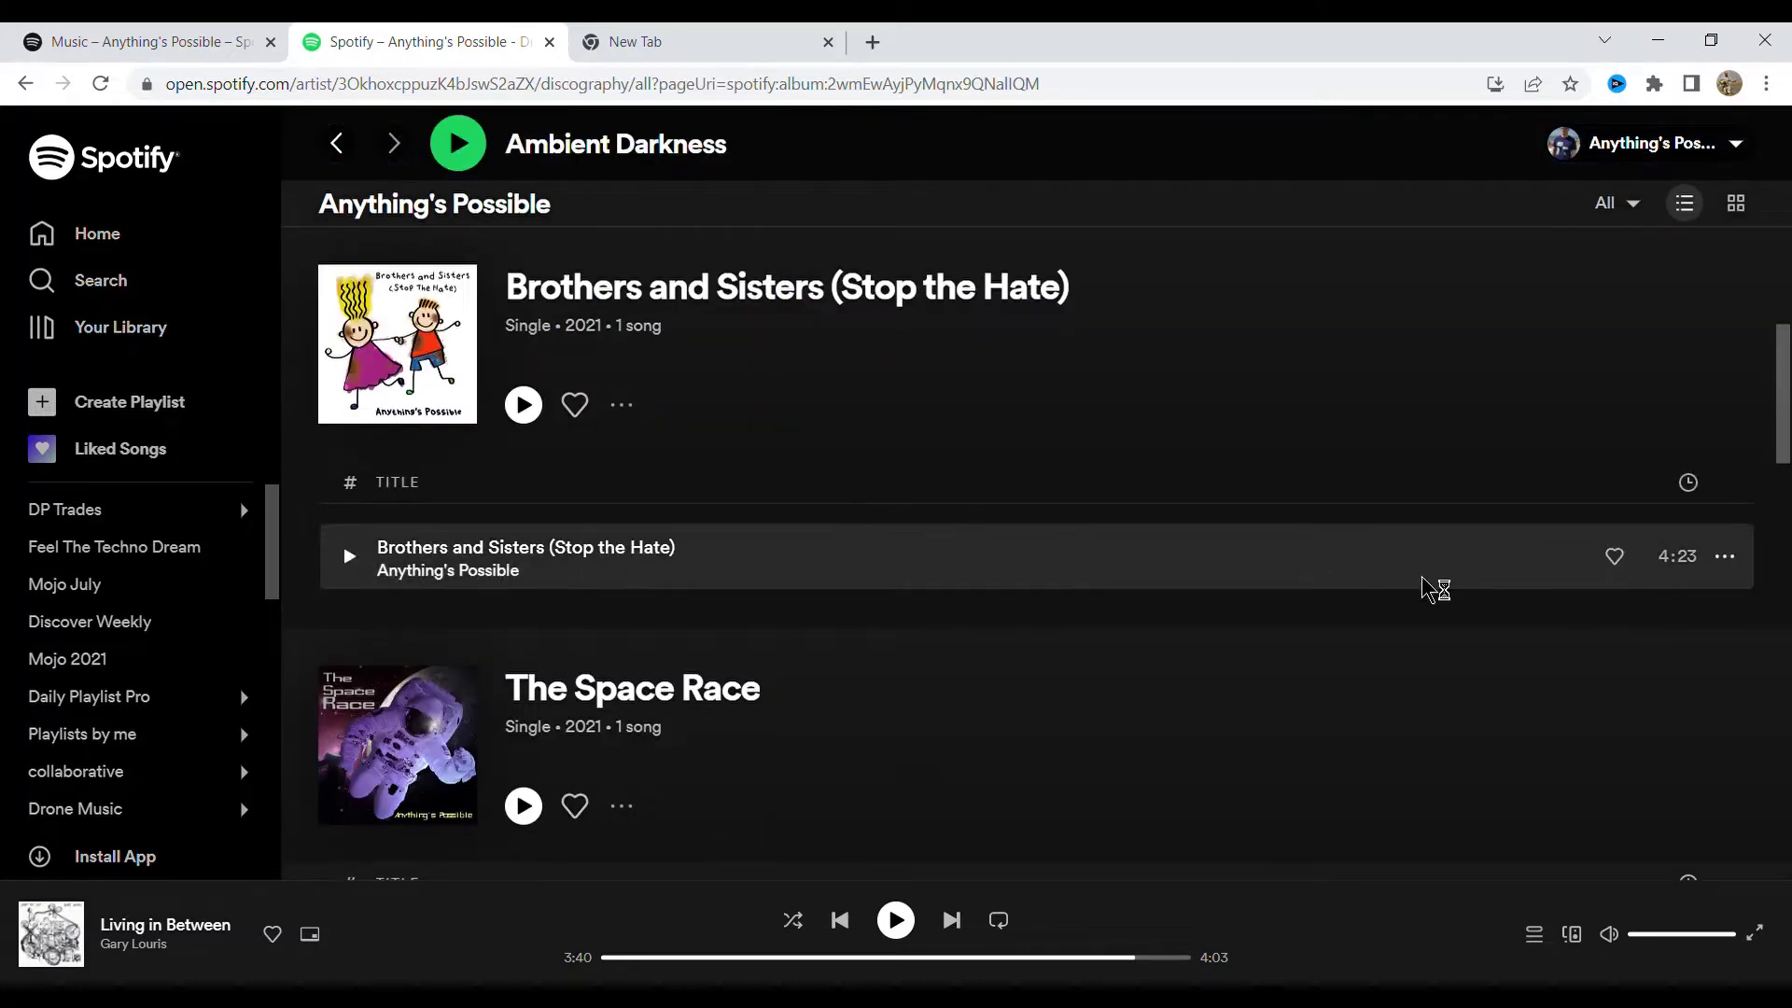
left_click(1736, 558)
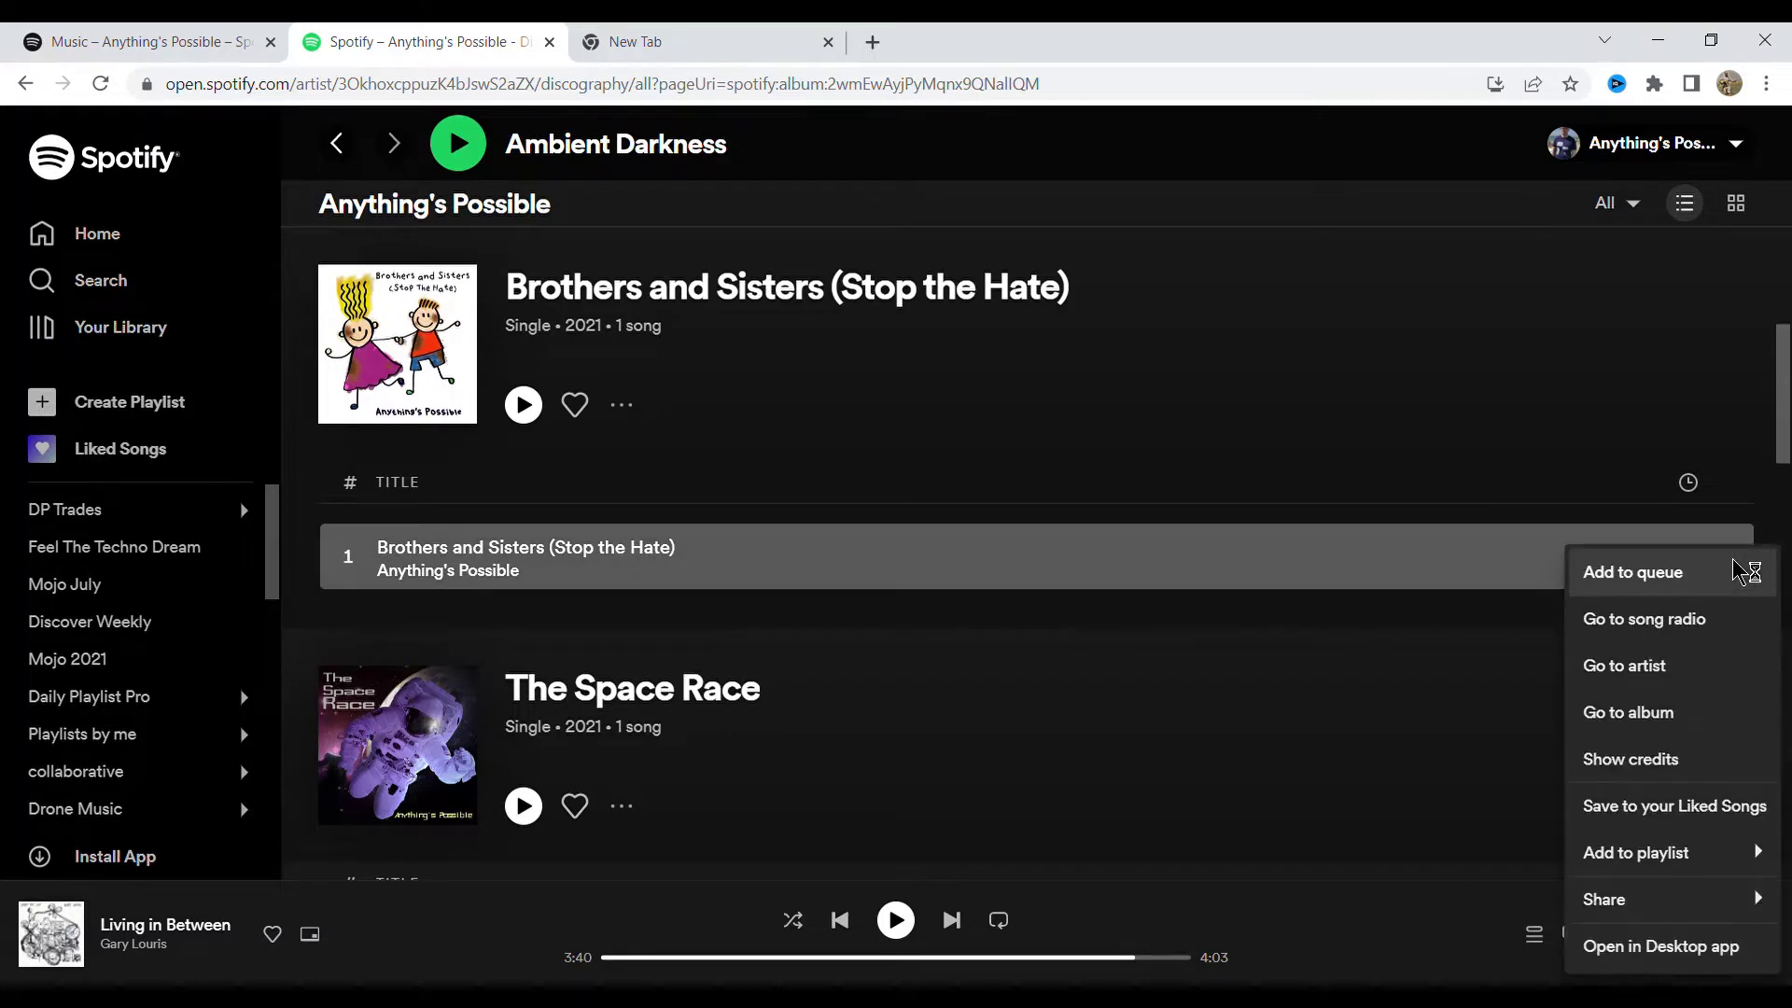
mouse_move(1620, 902)
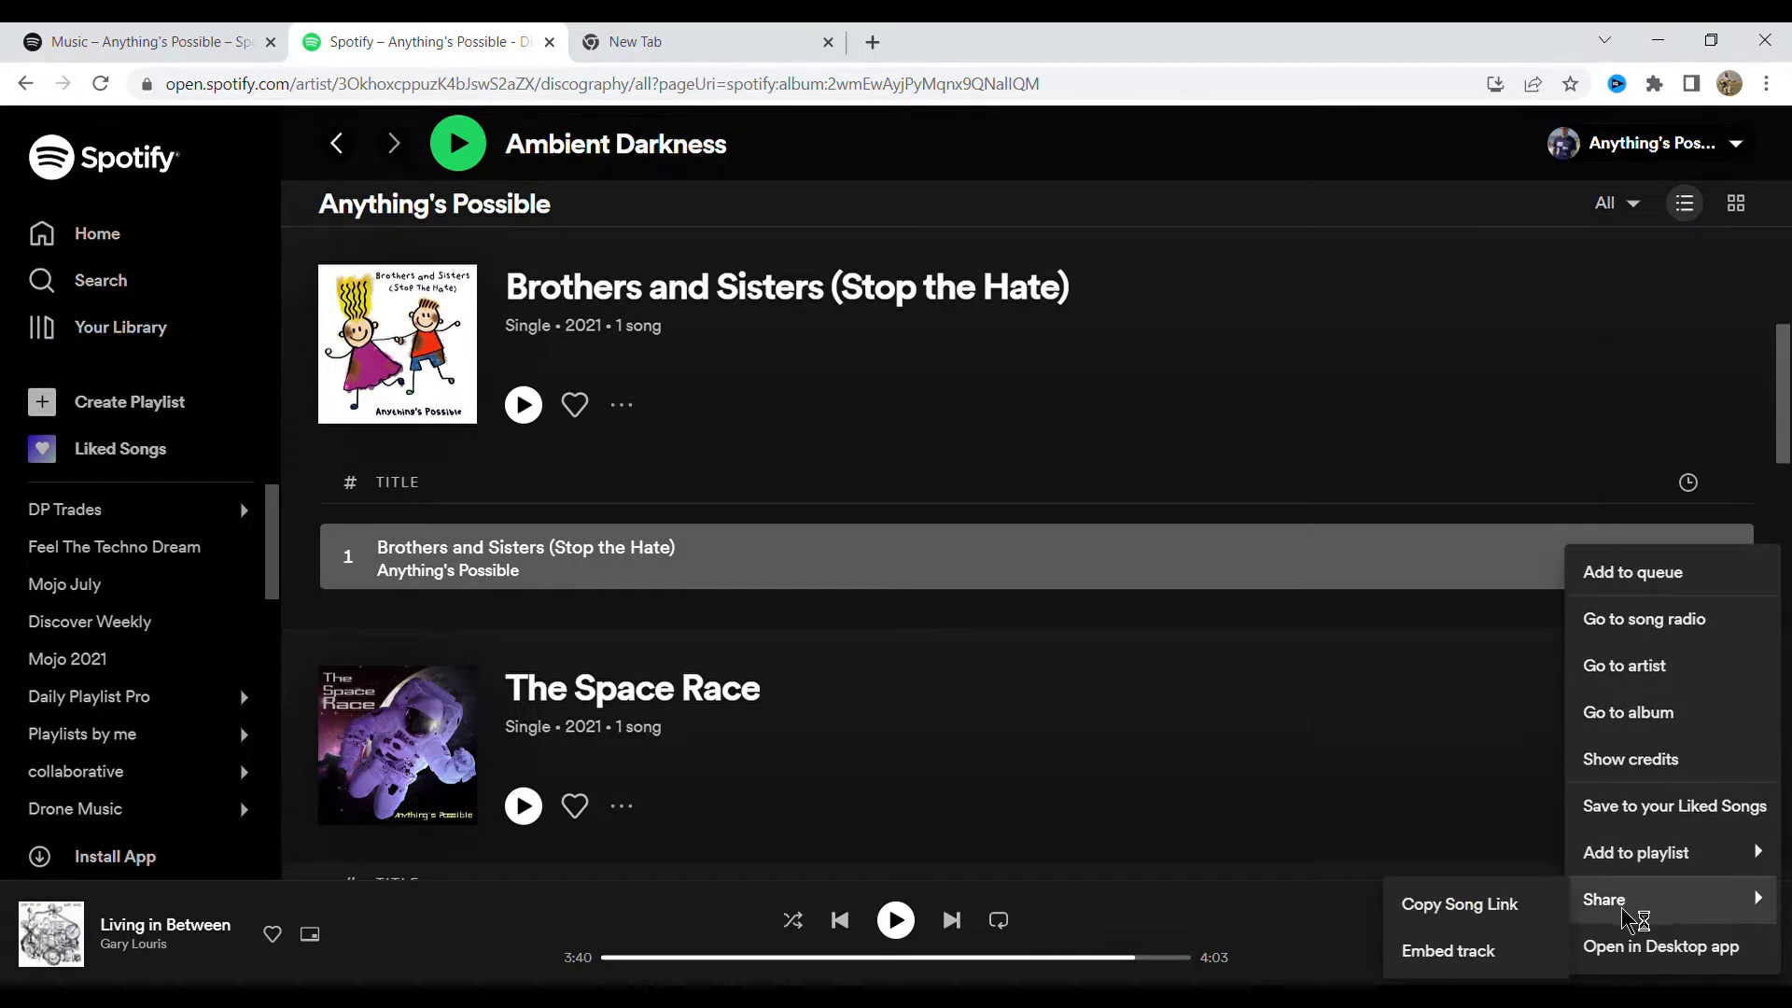
left_click(1456, 906)
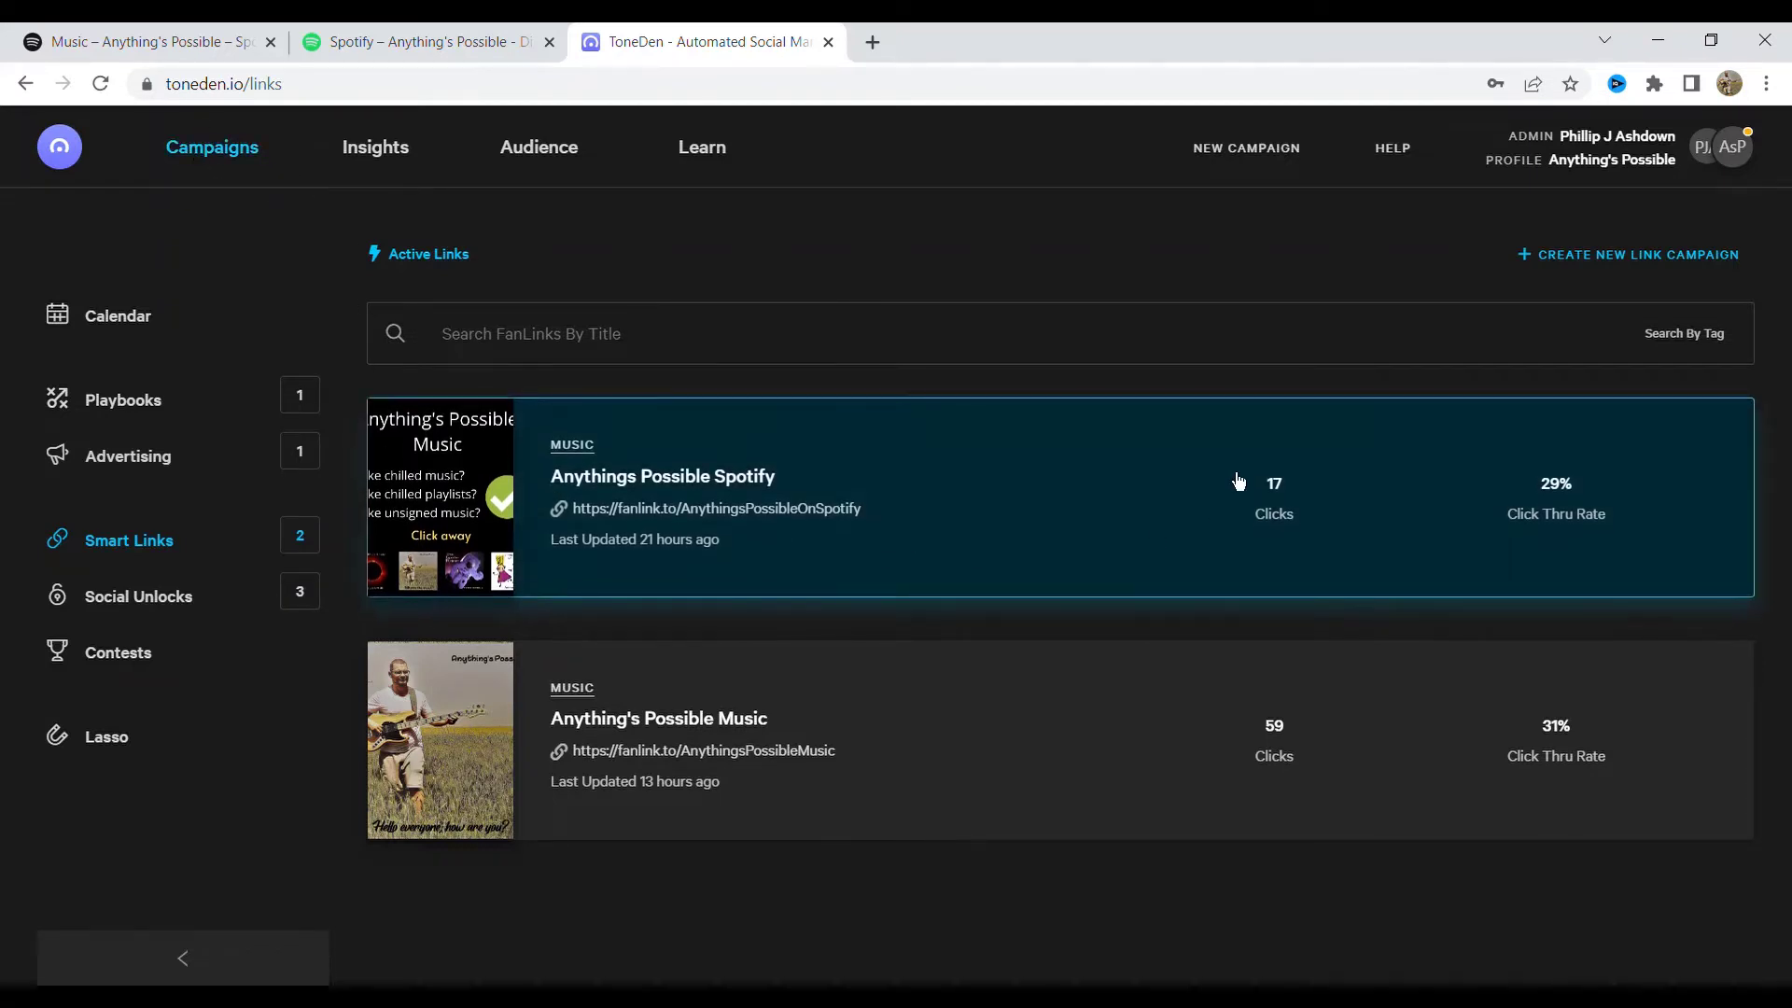
Start a new link campaign from ToneDen's Smart Links list to reach the template choices
mouse_move(1612, 159)
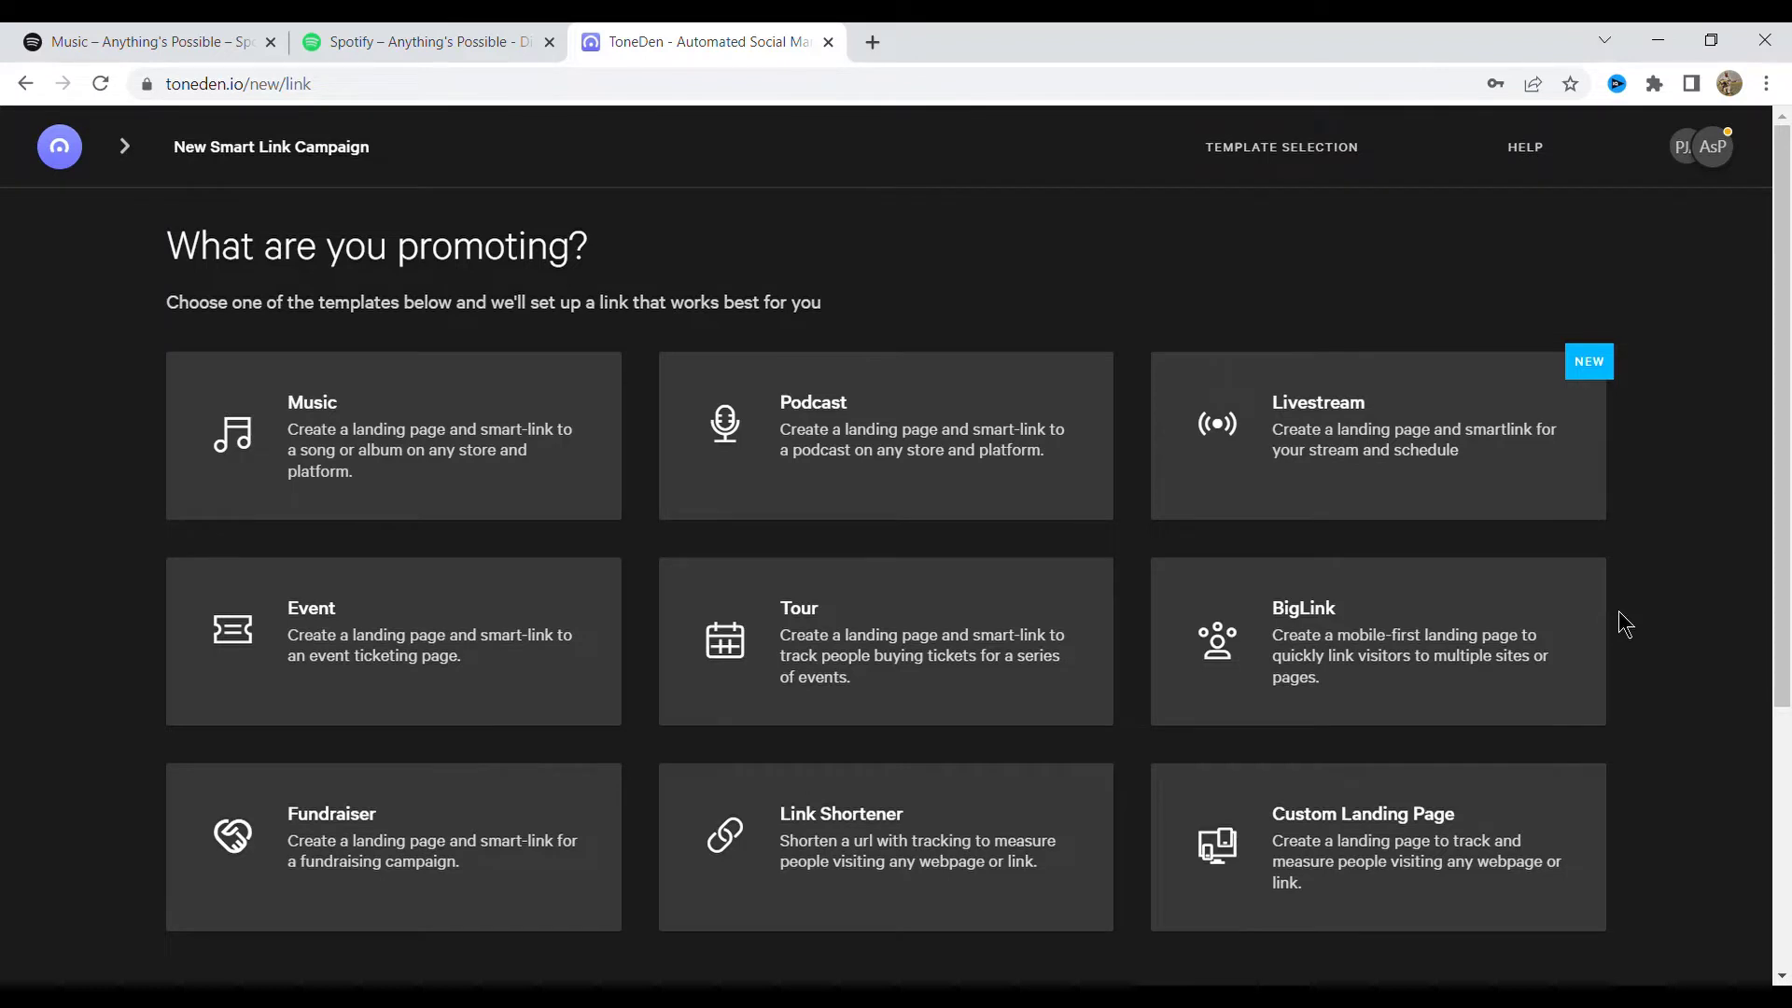
Choose Music > Existing Release and paste the Spotify track link as the Track/Album URL
left_click(417, 452)
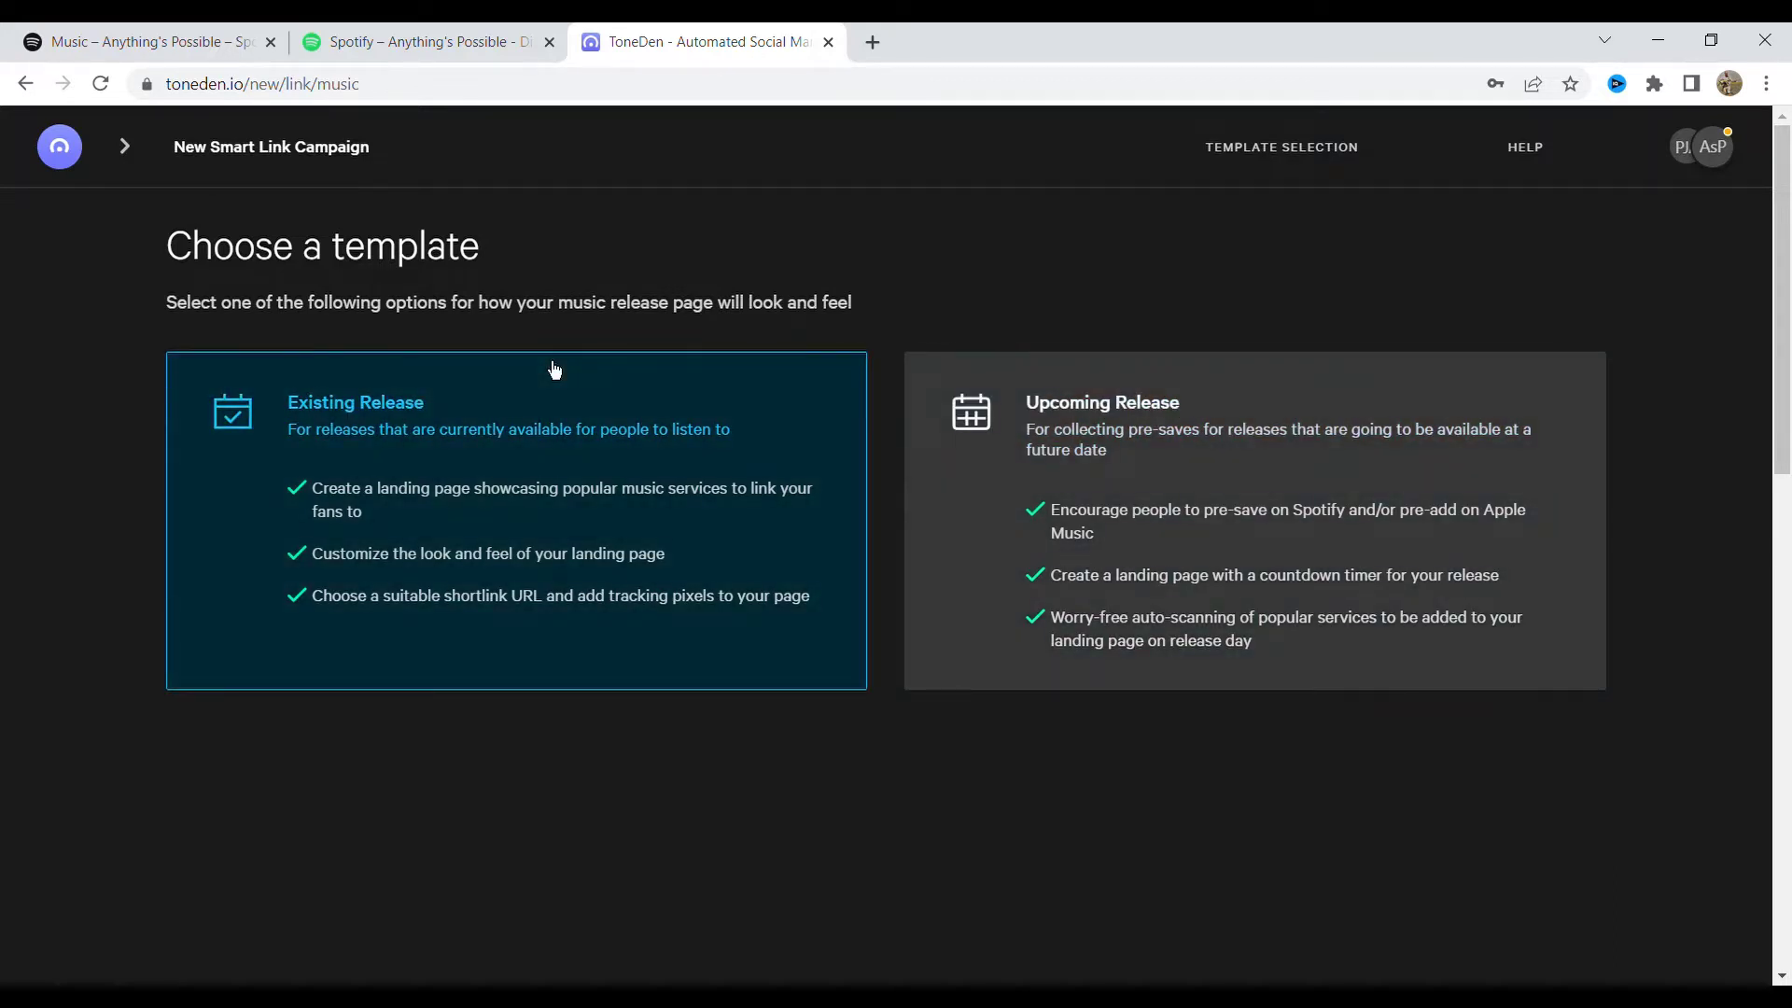
left_click(512, 428)
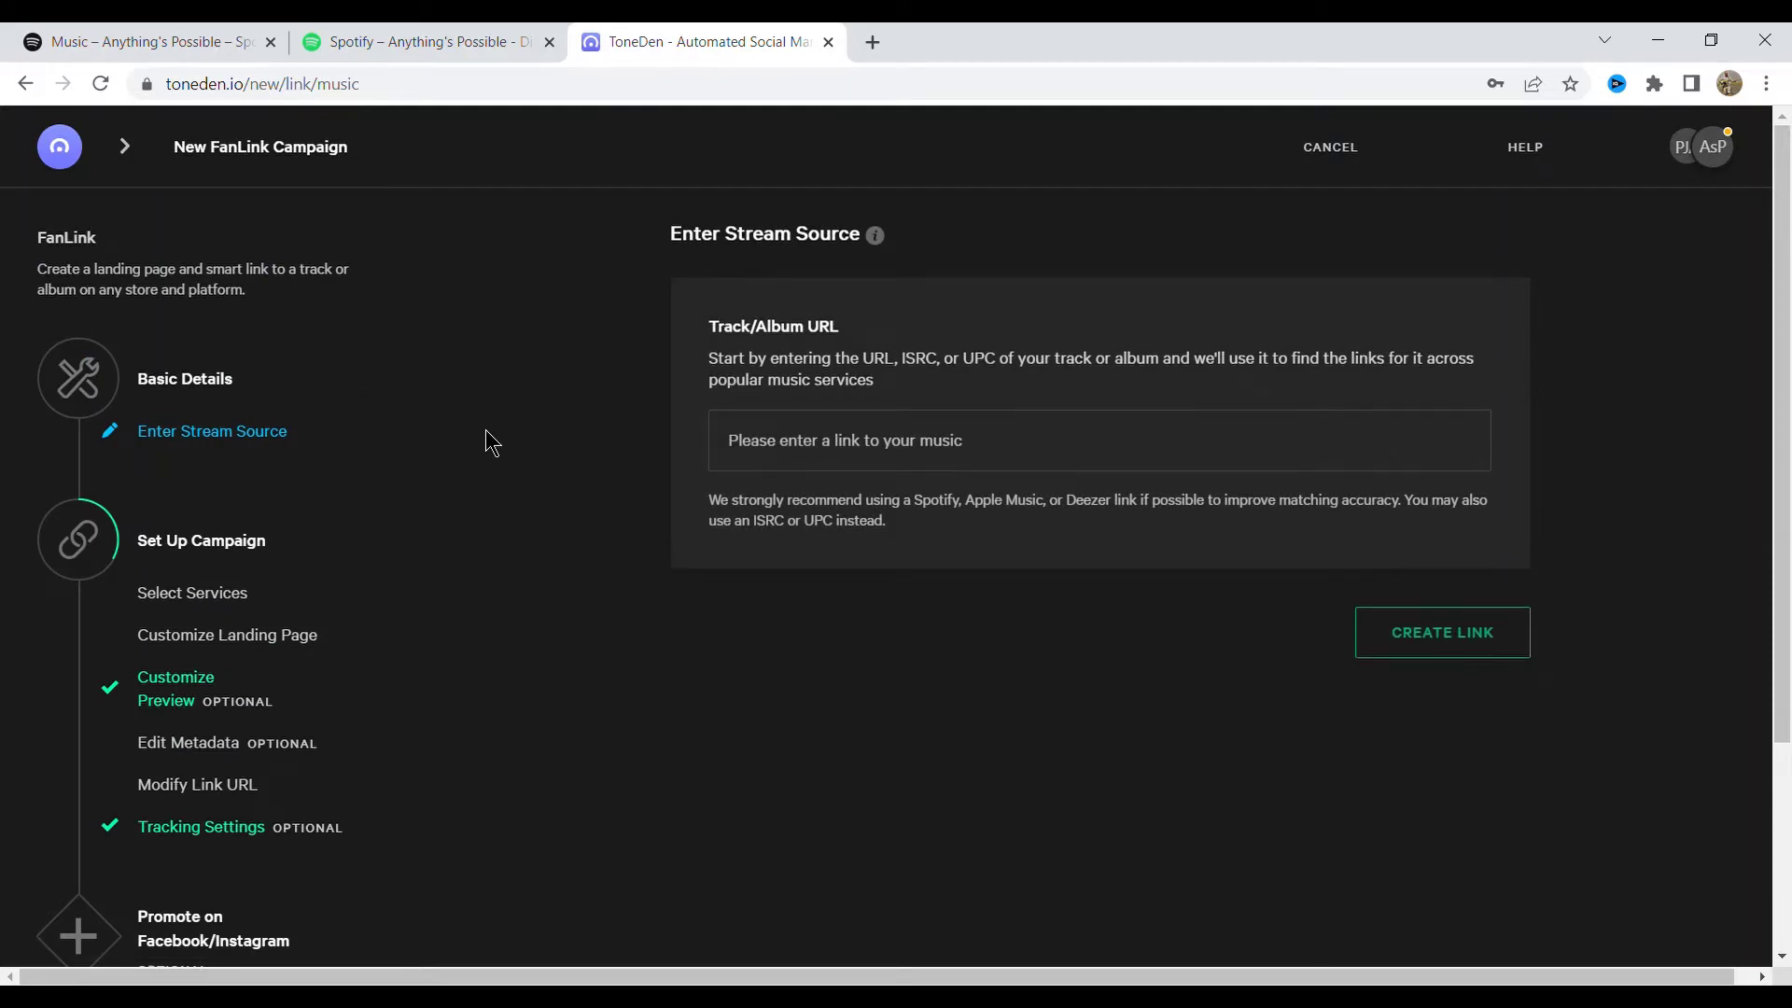
left_click(829, 449)
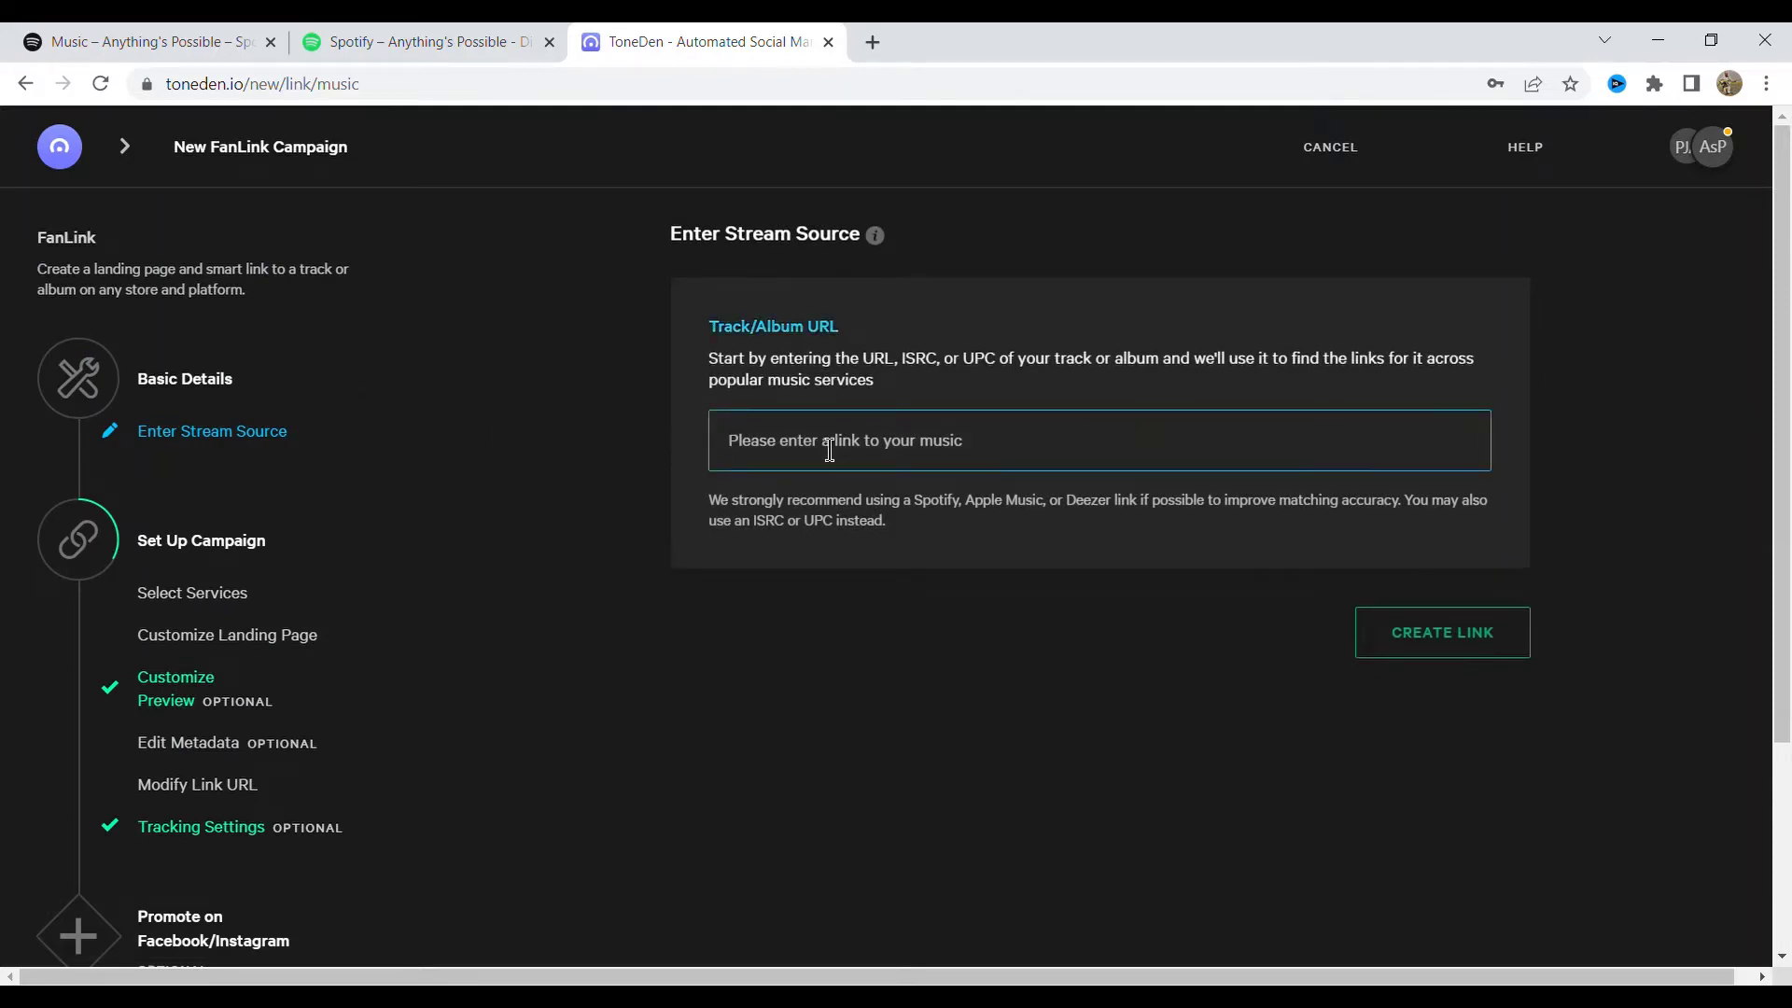
key("ctrl+v")
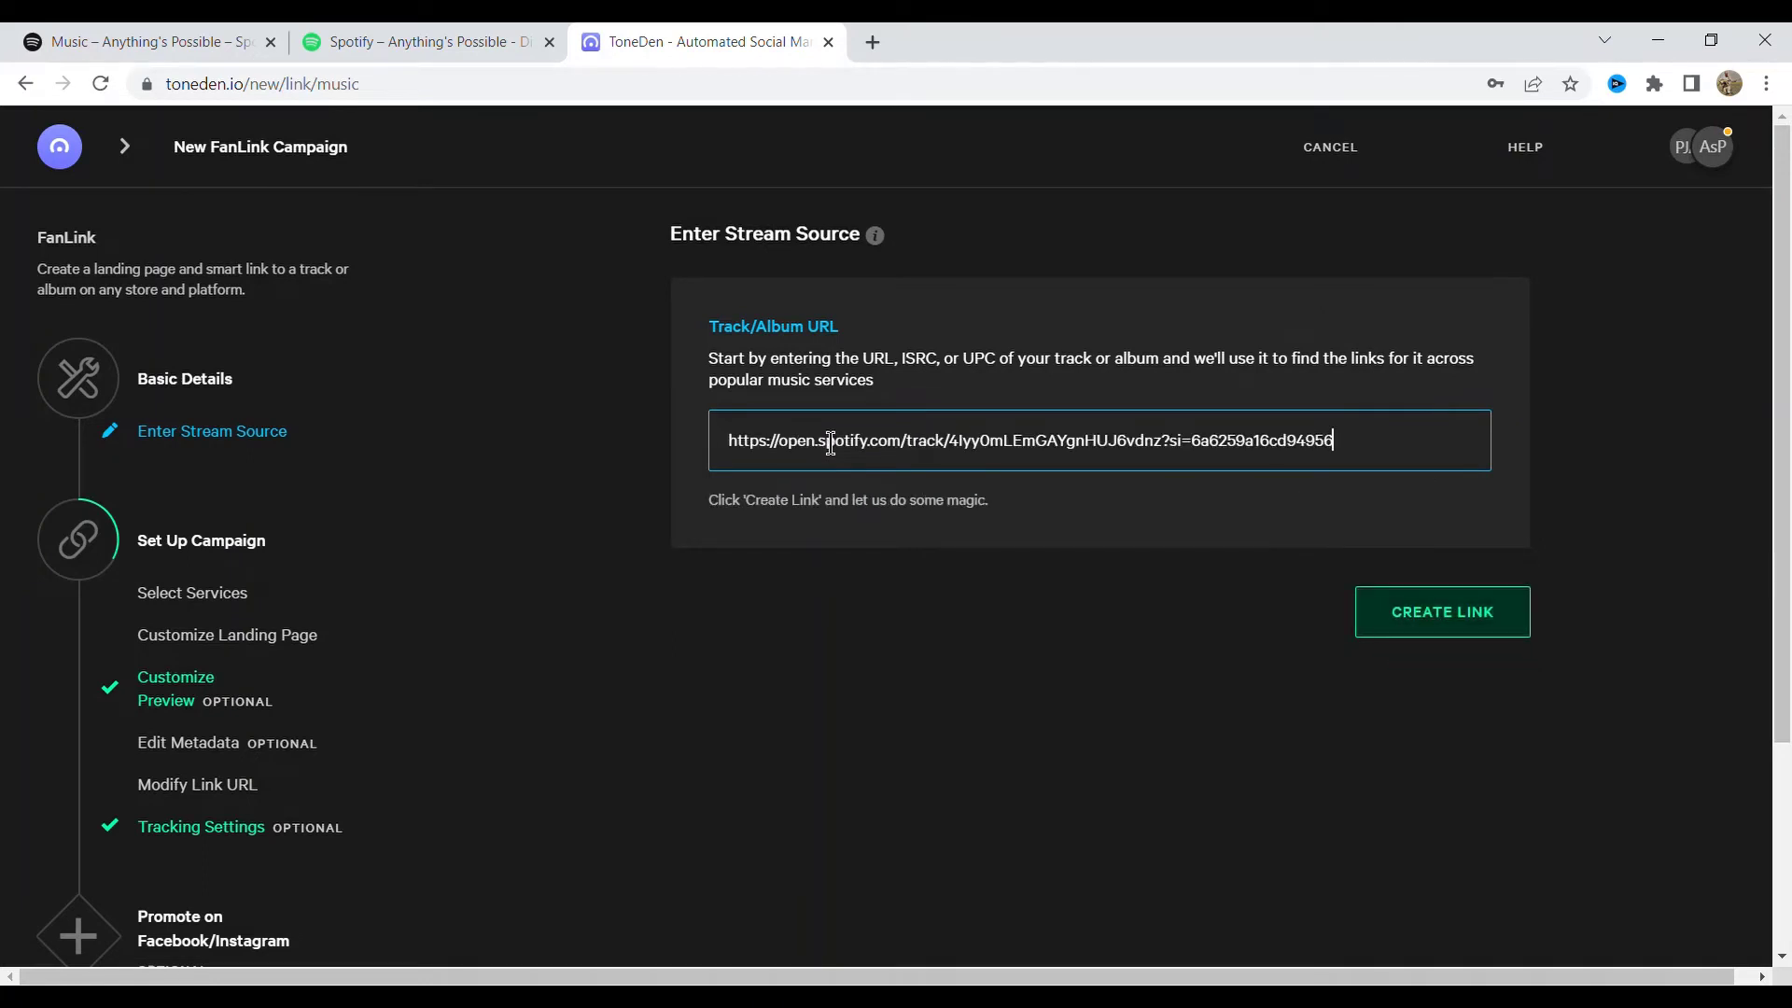
Create the FanLink from the pasted Brothers and Sisters Spotify URL
left_click(1458, 635)
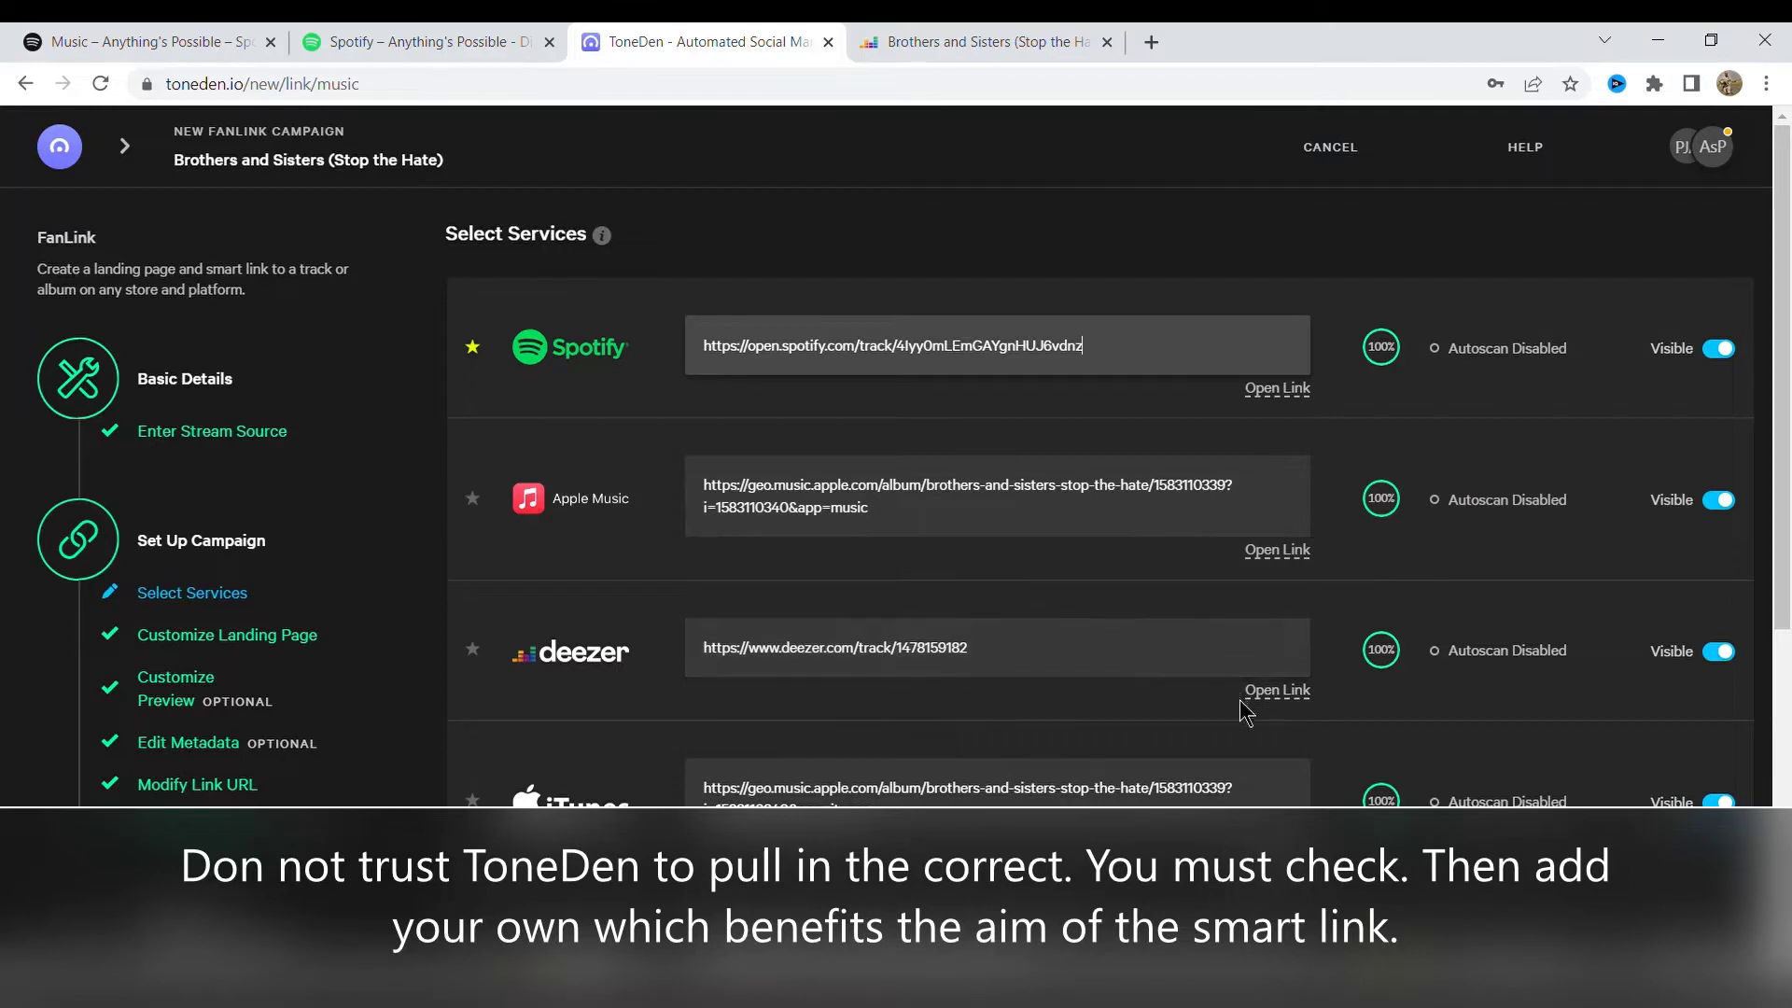
Open the found Deezer link, confirm it is Brothers and Sisters (Stop the Hate), then close it
left_click(1269, 695)
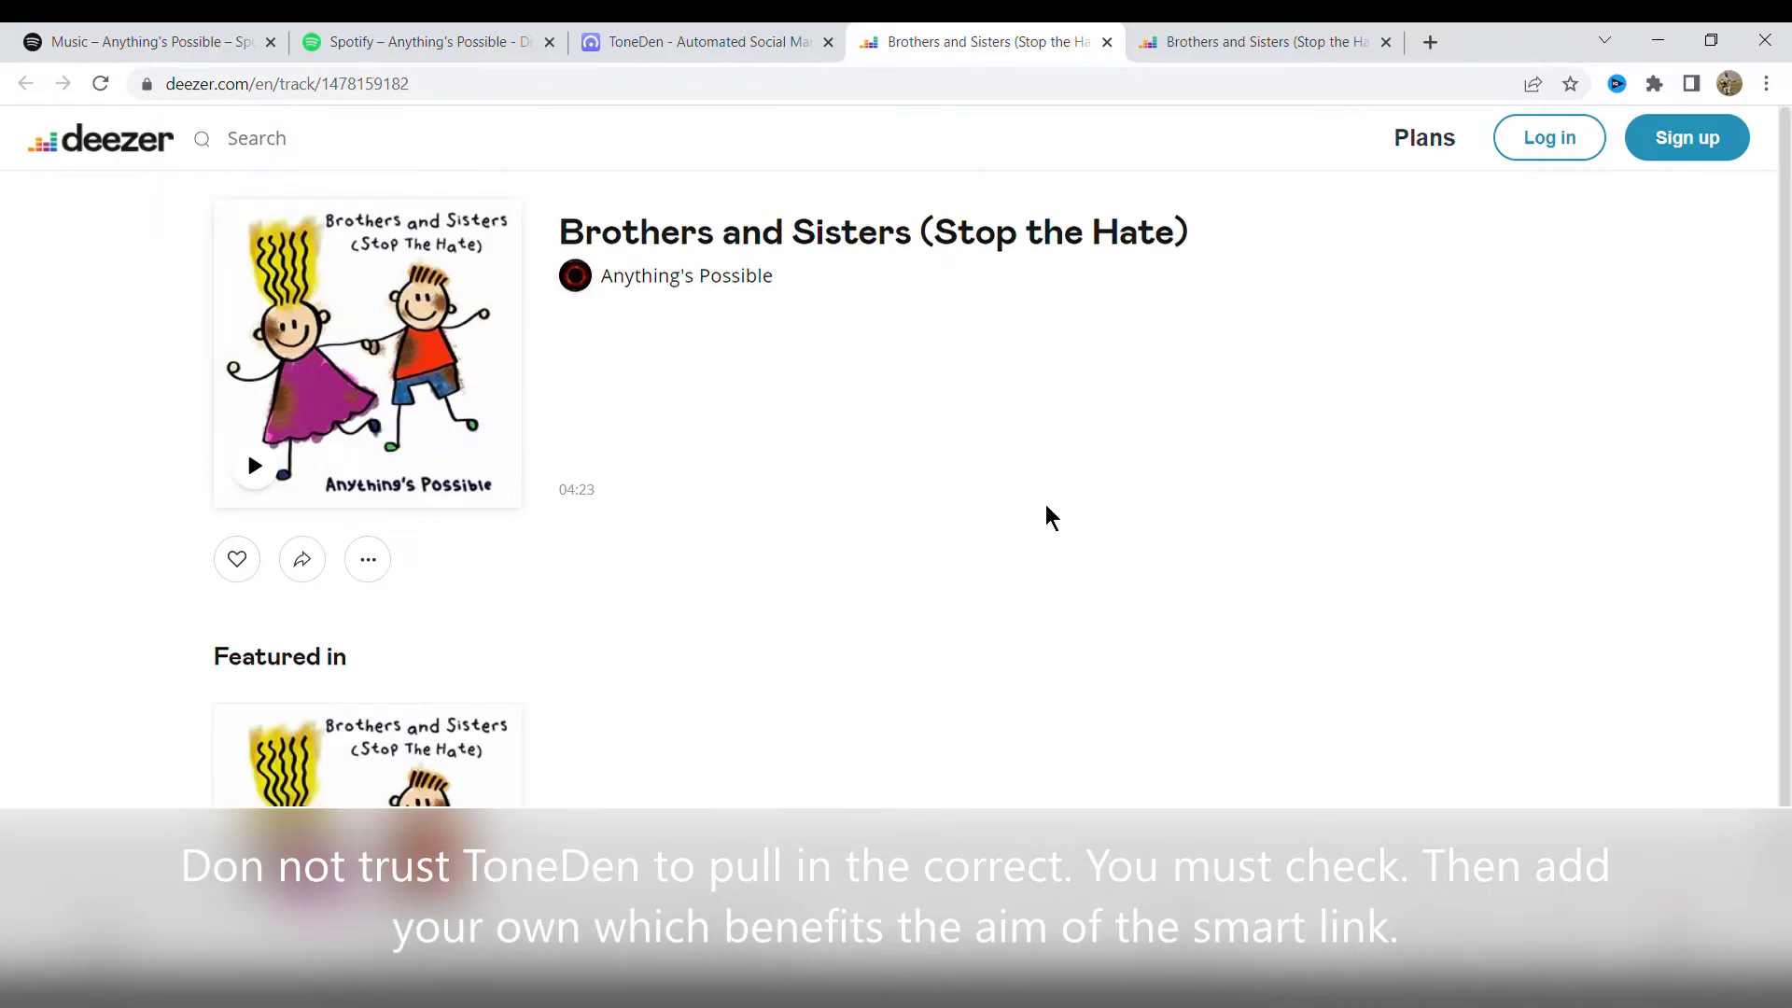
scroll(996, 444, "down", 1)
scroll(996, 445, "up", 1)
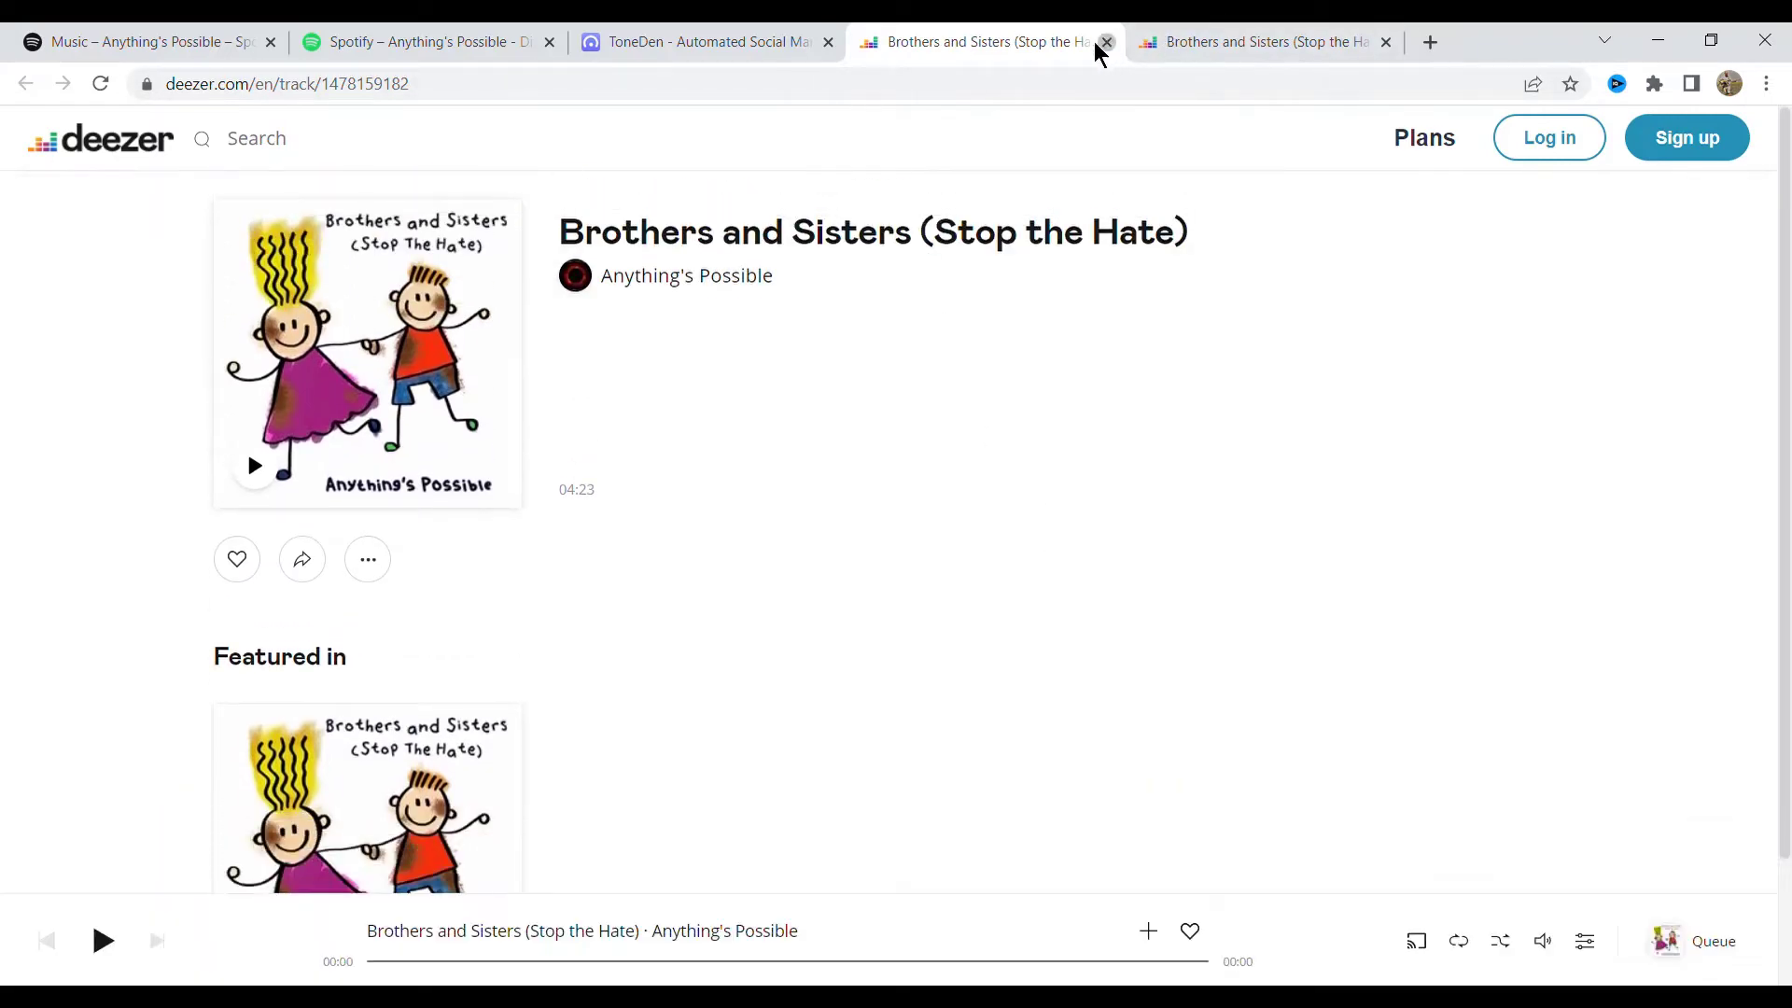
key("ctrl+w")
scroll(952, 584, "down", 1)
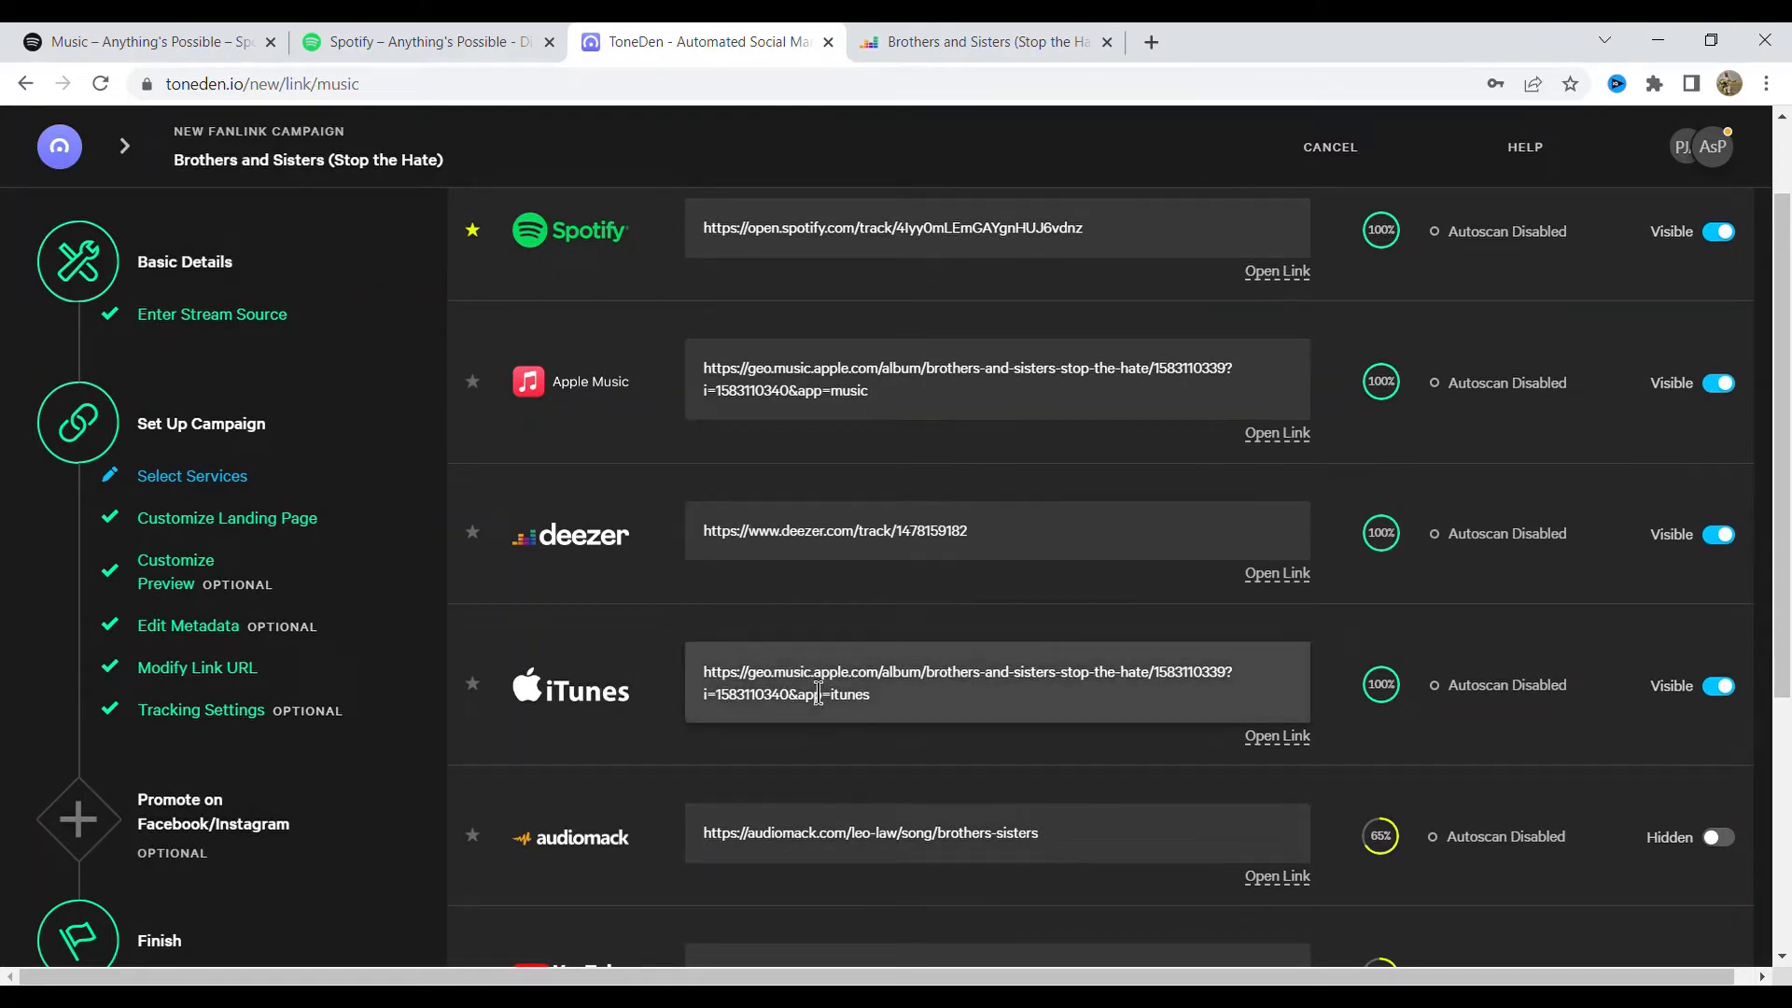
Set the iTunes service to Hidden and scroll down to the YouTube row
left_click(1732, 691)
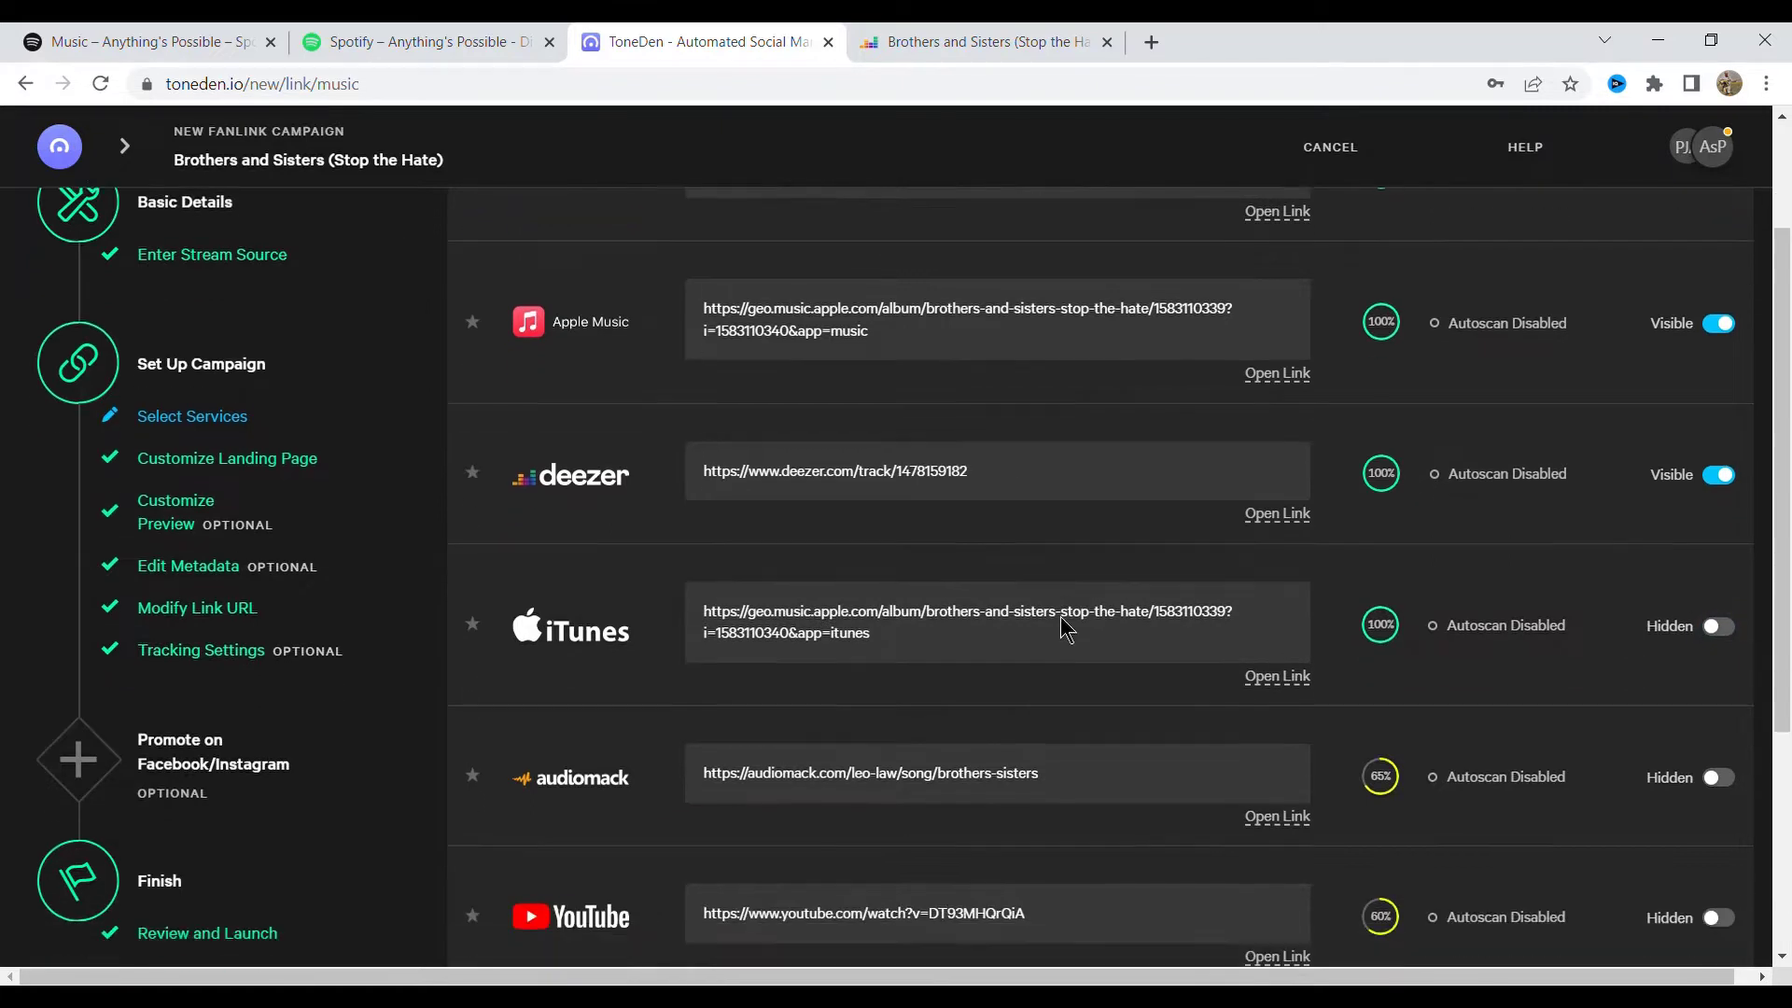
scroll(660, 740, "down", 1)
scroll(914, 684, "down", 2)
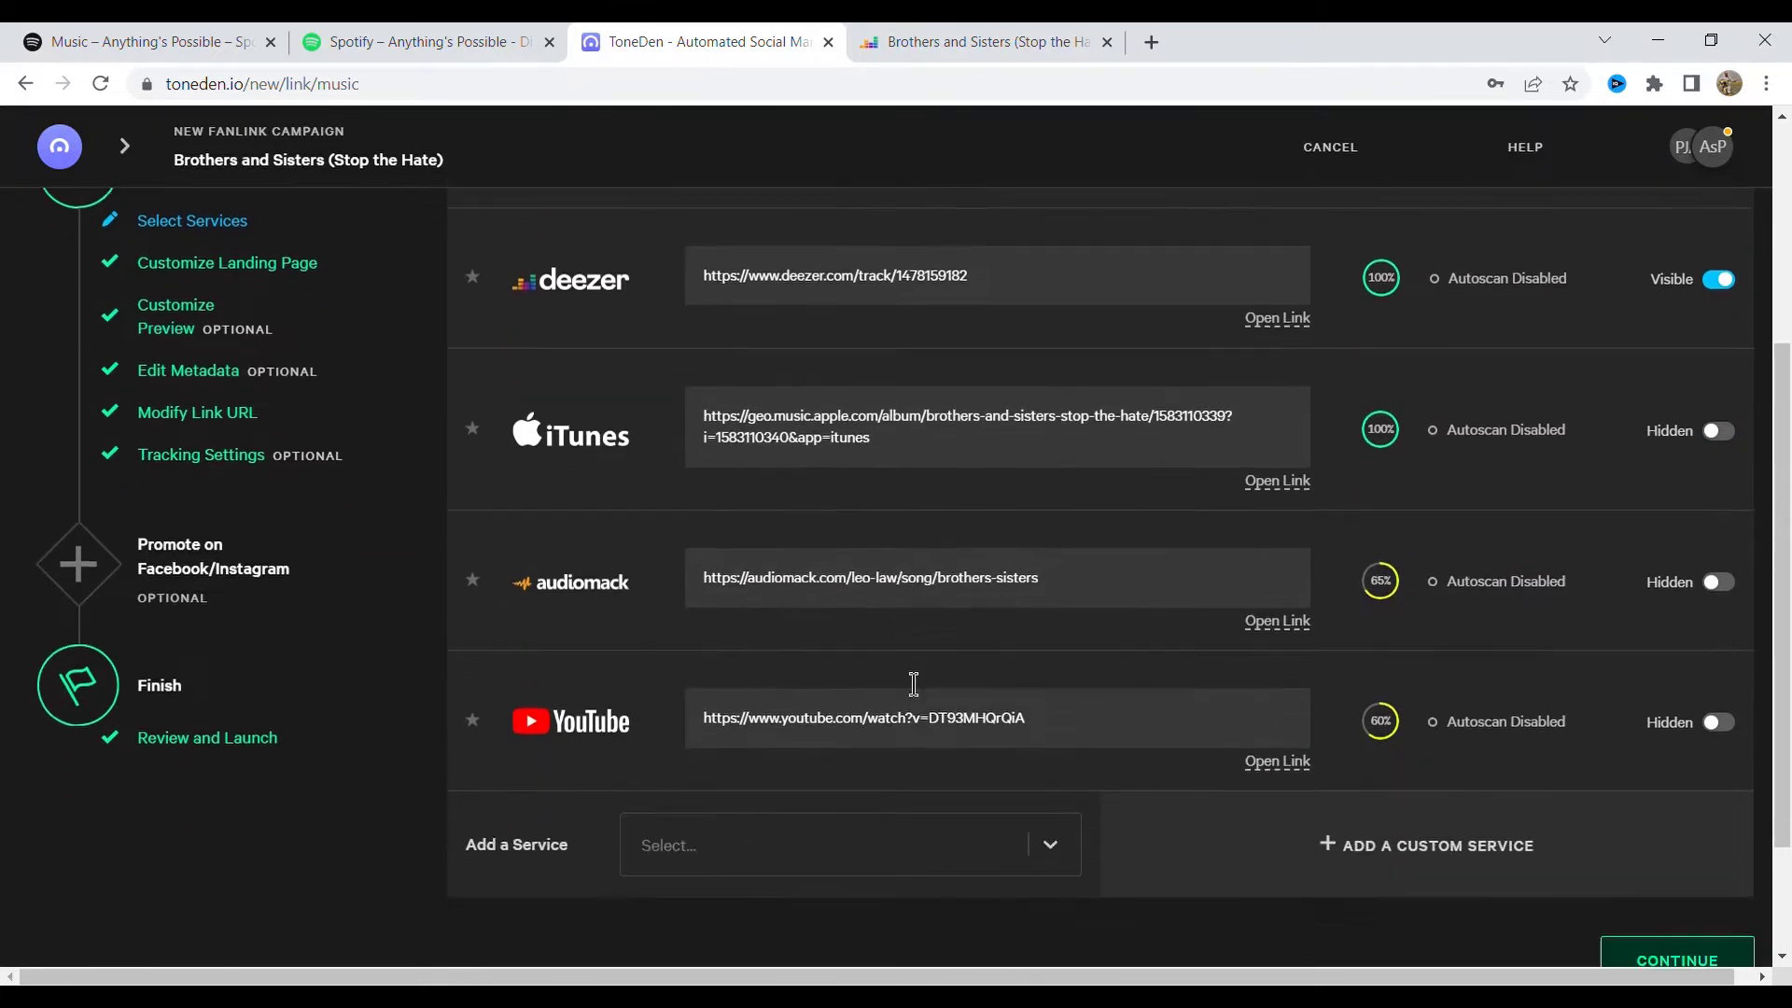
scroll(914, 684, "down", 1)
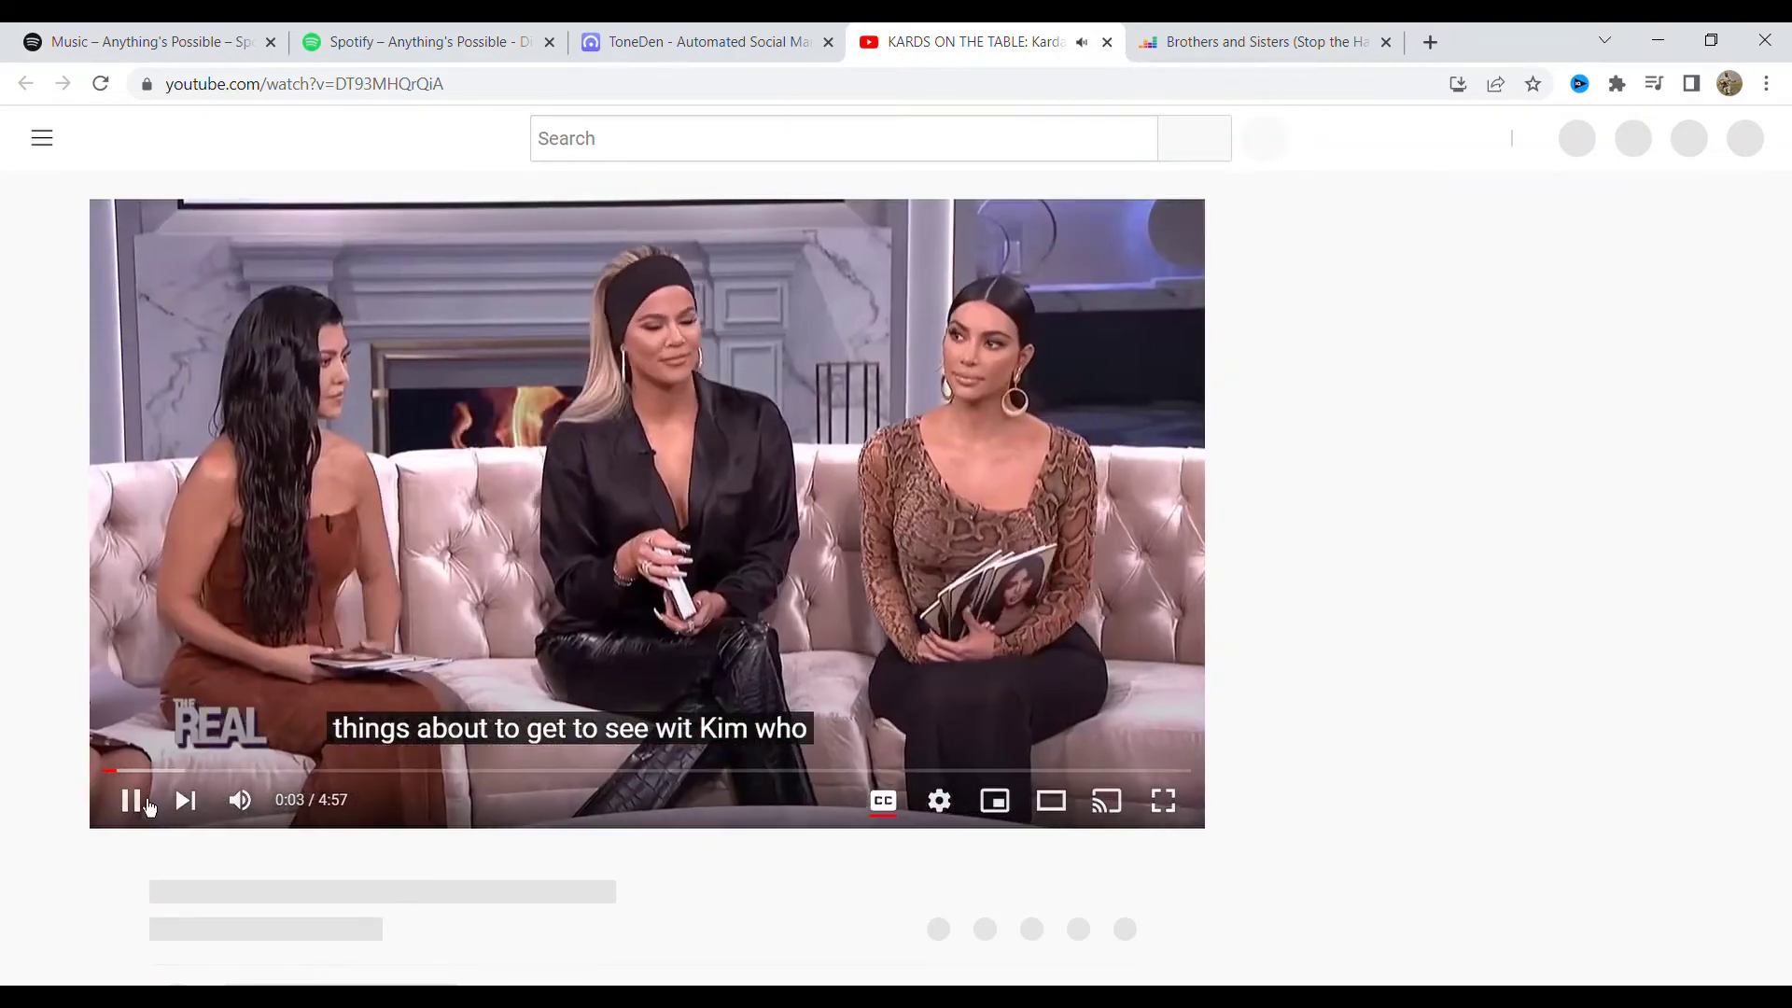
Pause the suggested YouTube video, recognise it as an unrelated clip, and close its tab
left_click(148, 805)
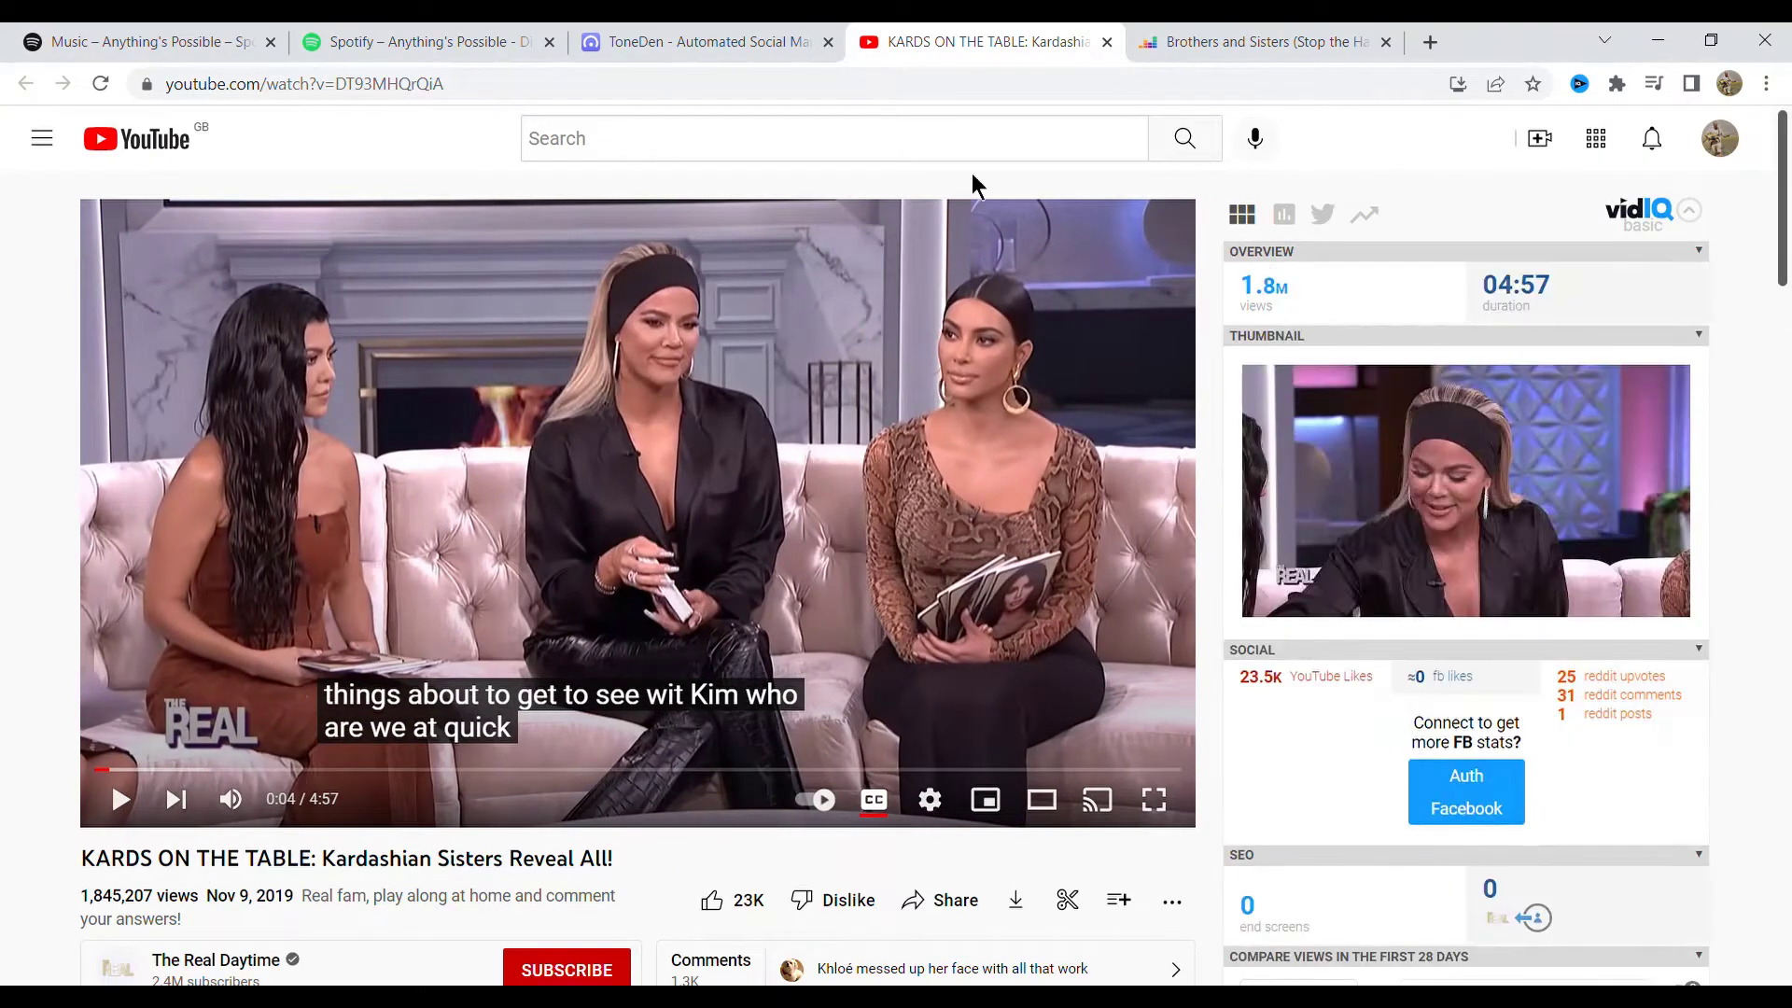
key("ctrl+w")
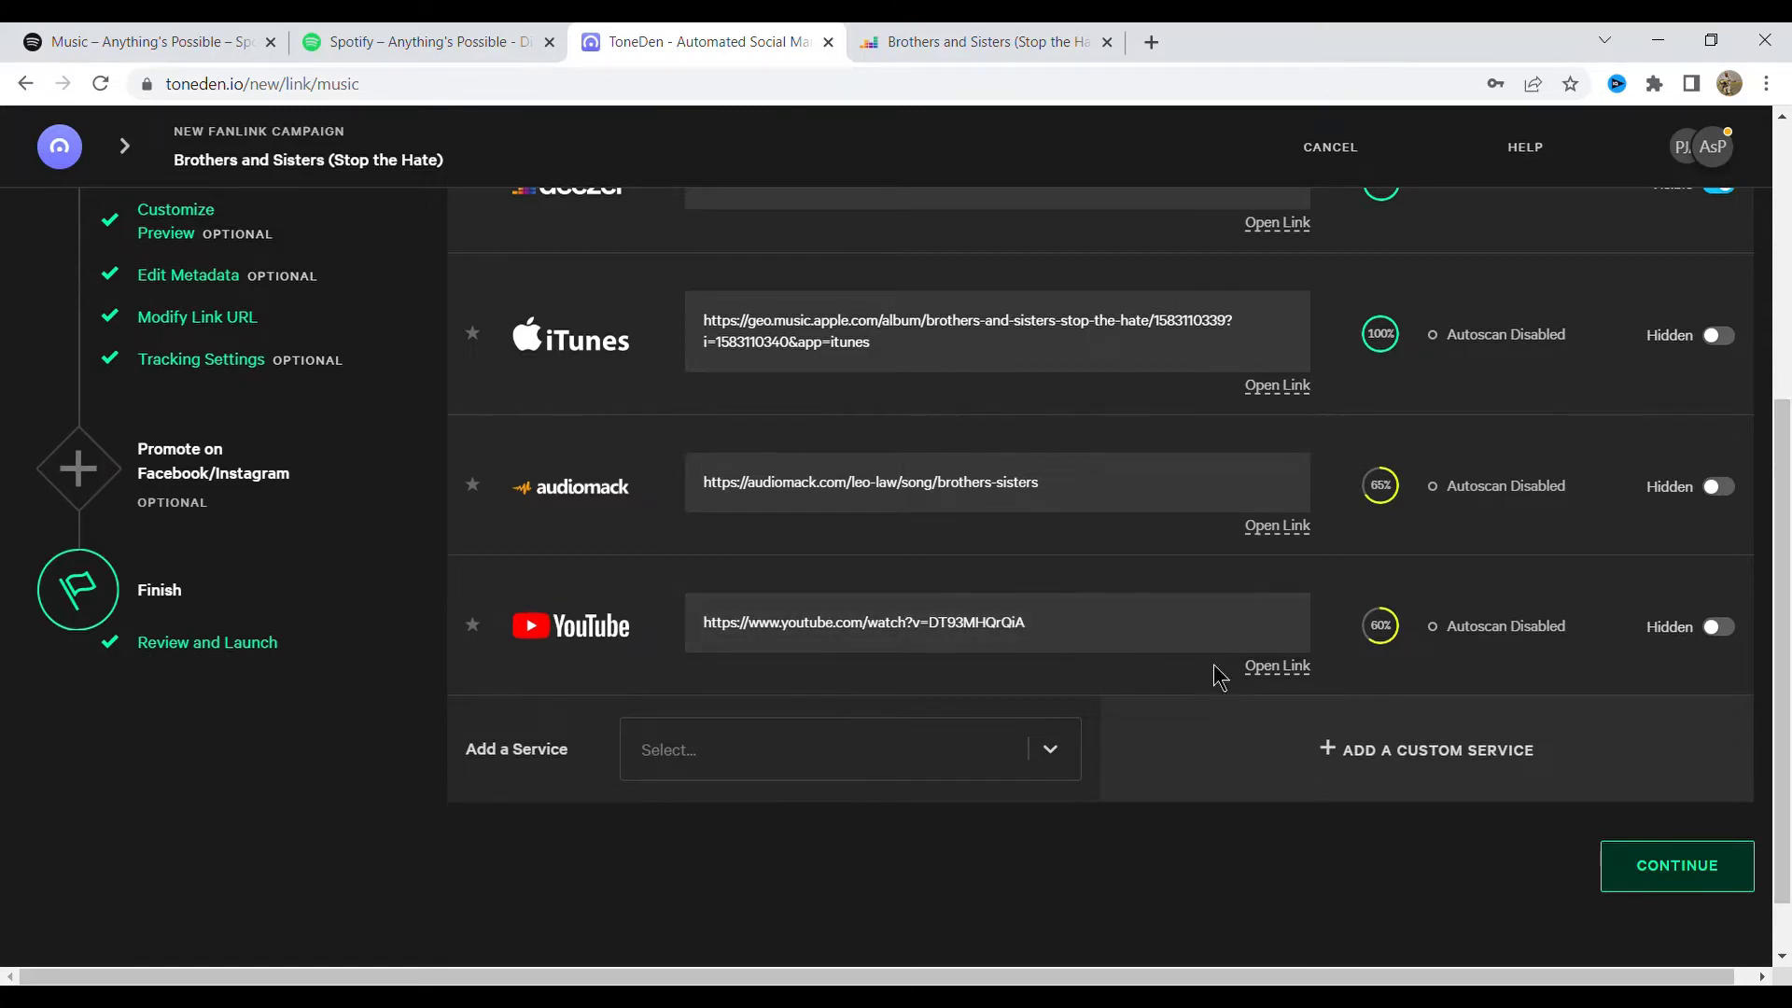
Add bandcamp from the Add a Service list to the FanLink's services
left_click(712, 762)
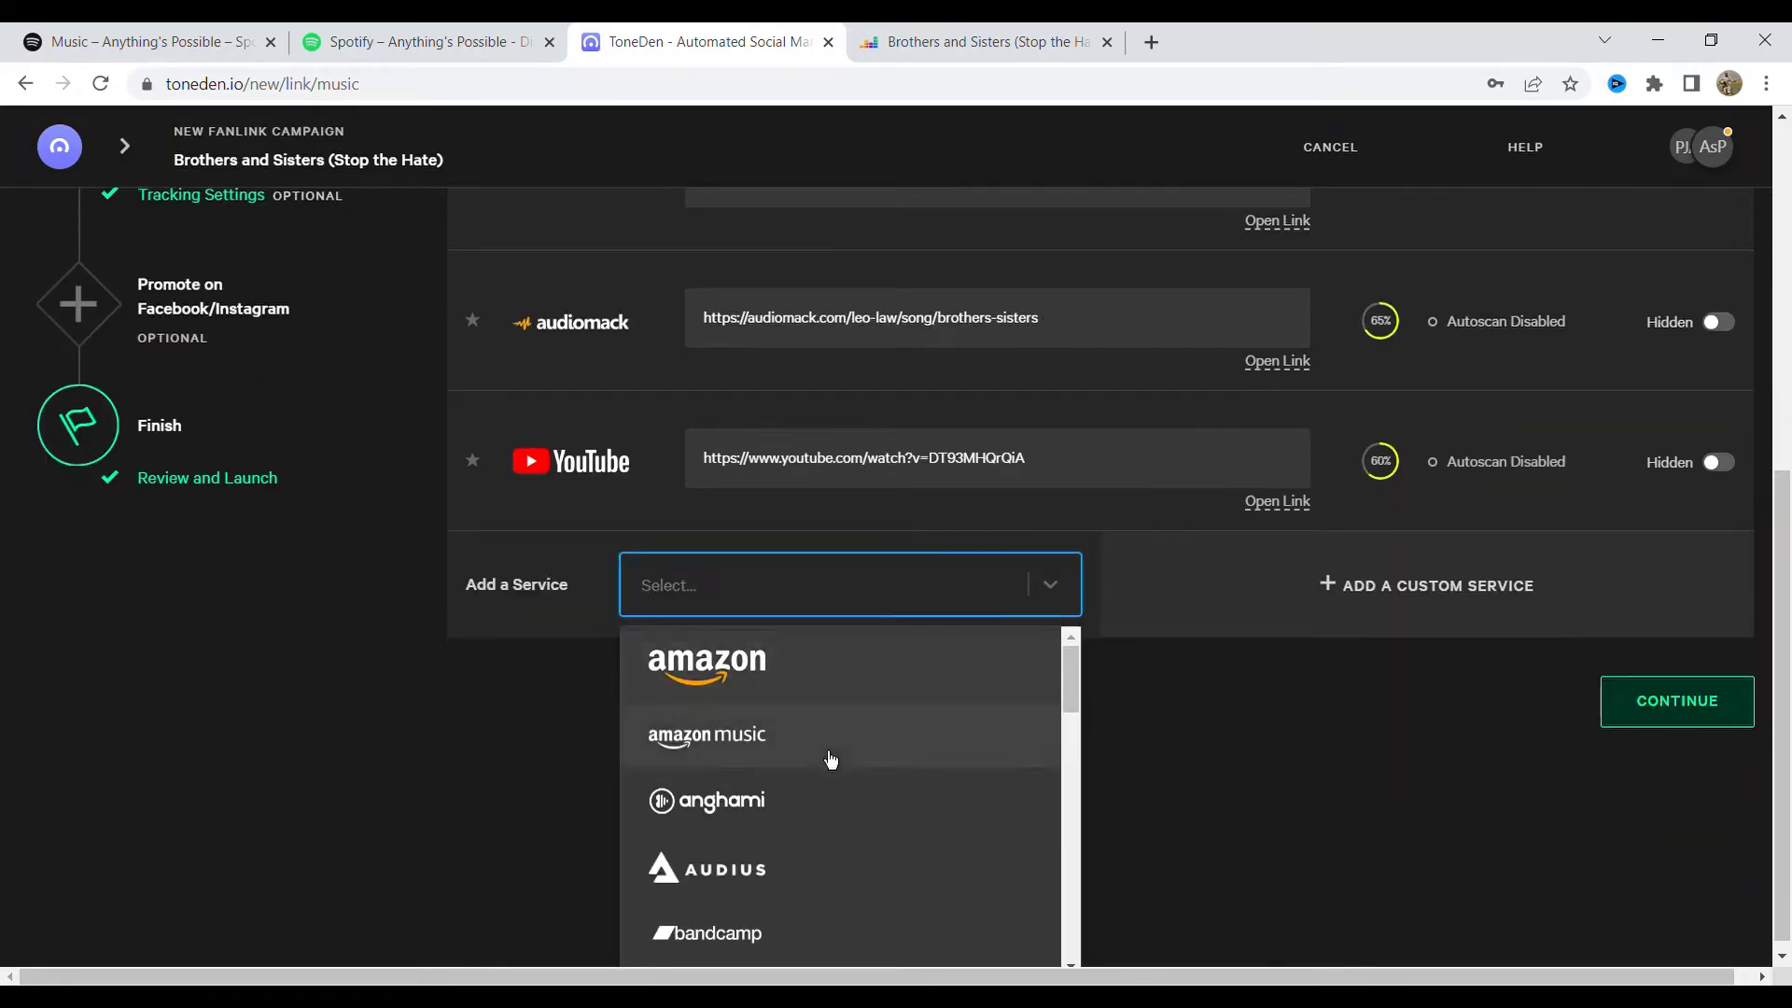
scroll(831, 760, "down", 1)
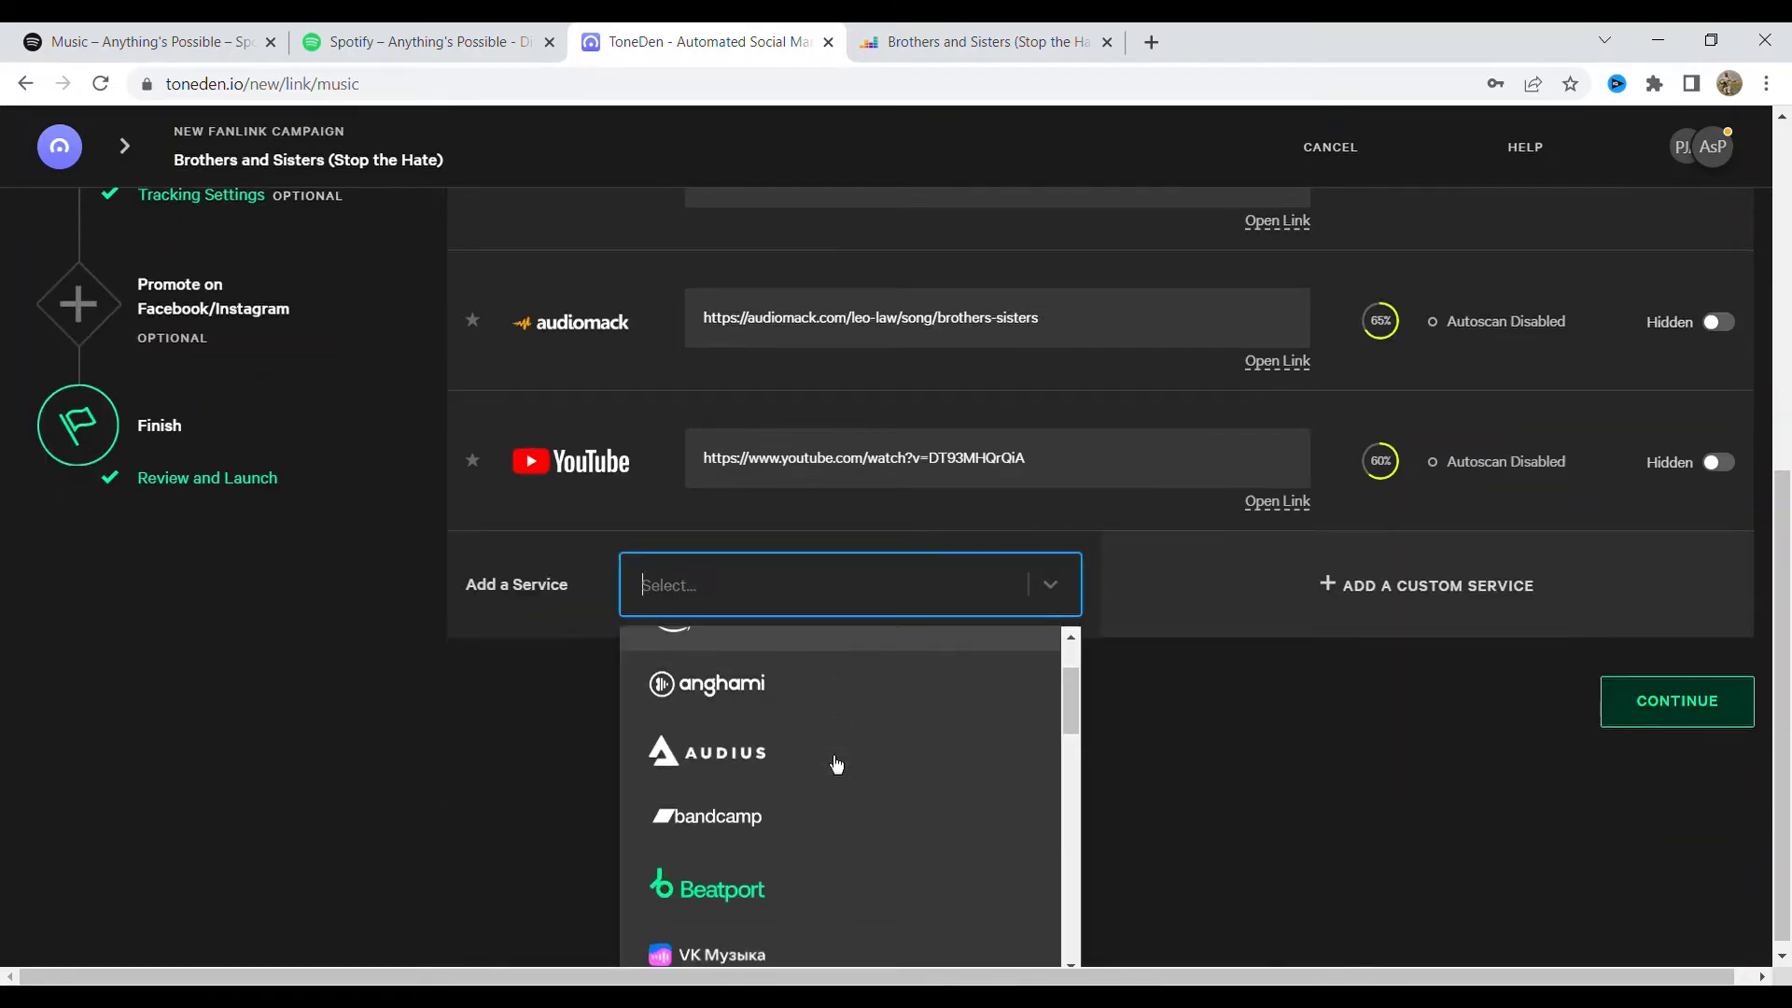
left_click(793, 832)
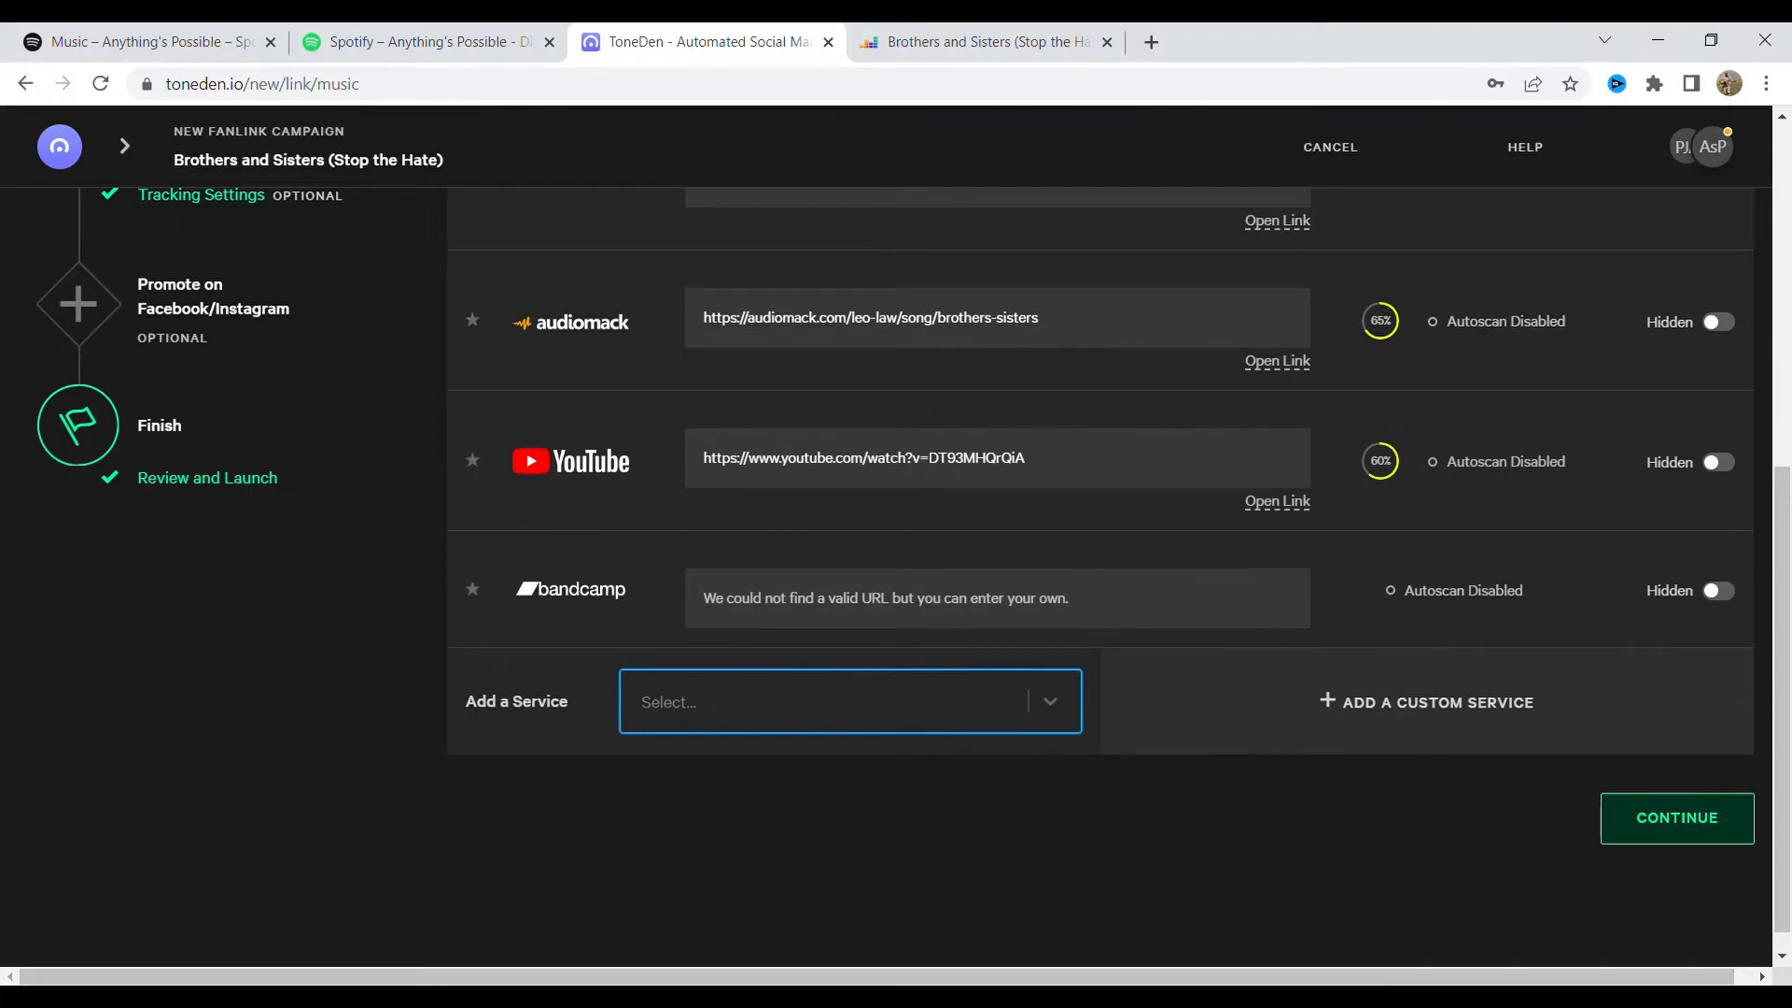
scroll(1232, 951, "up", 7)
scroll(1319, 800, "down", 1)
scroll(1435, 652, "down", 2)
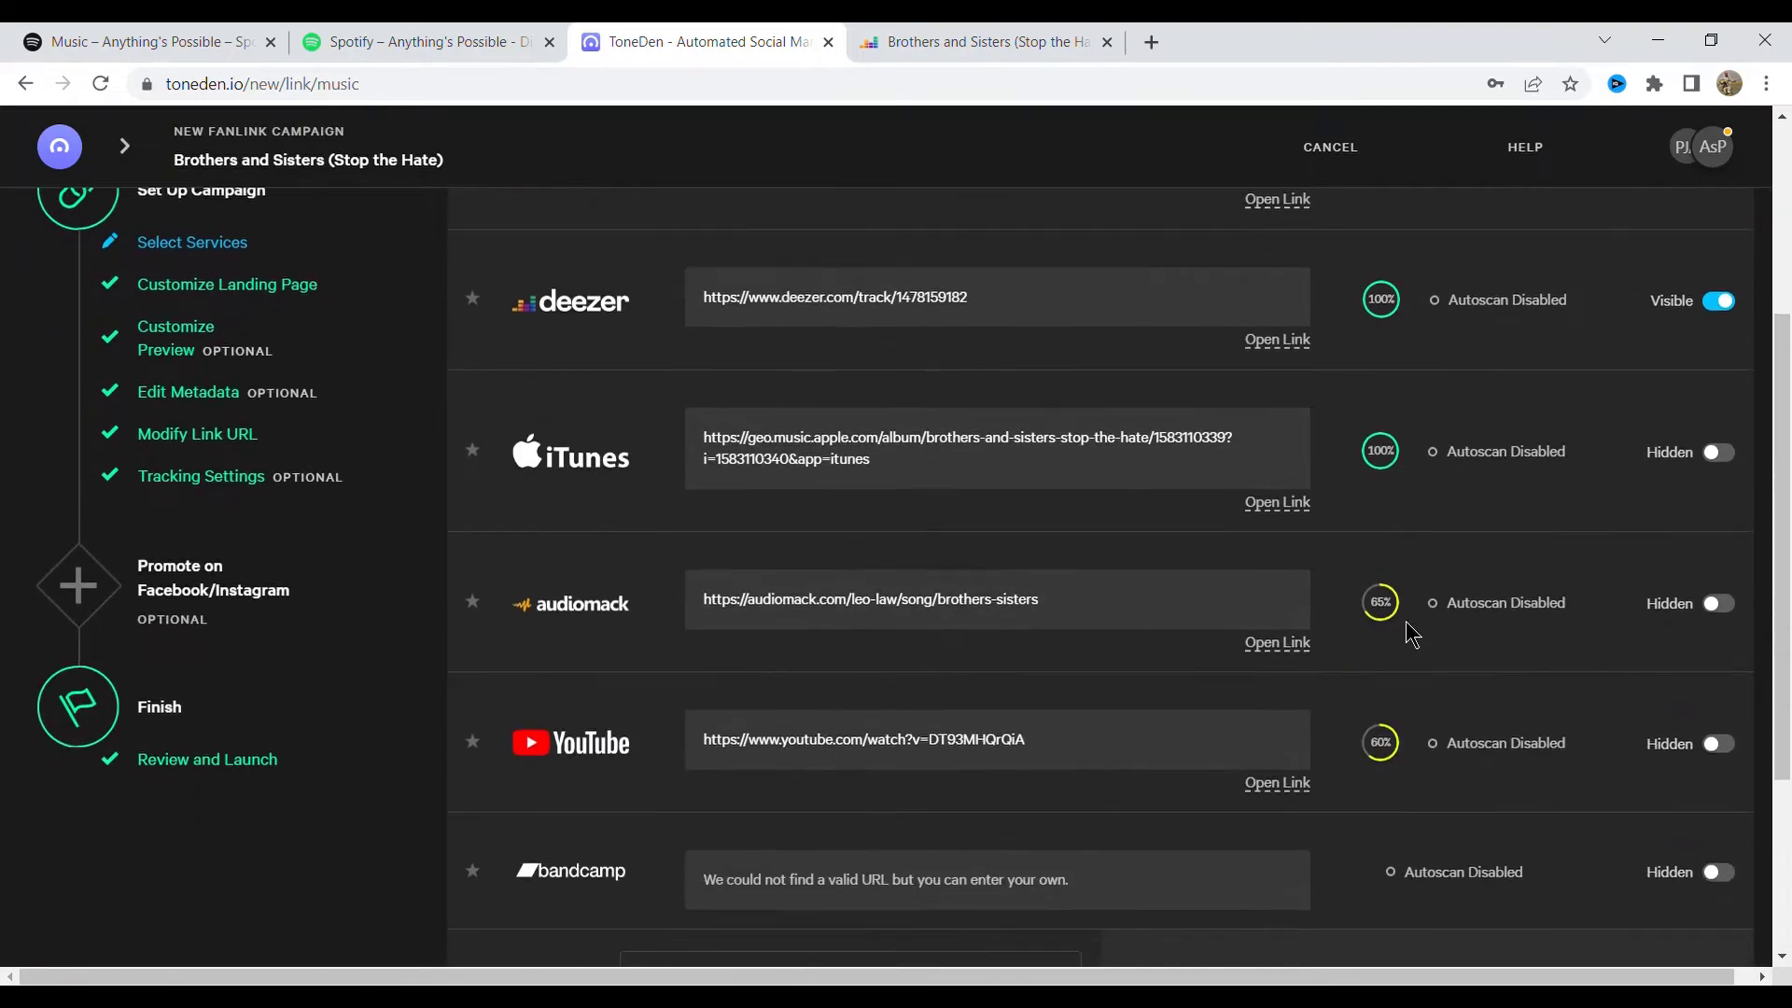
scroll(1412, 634, "down", 3)
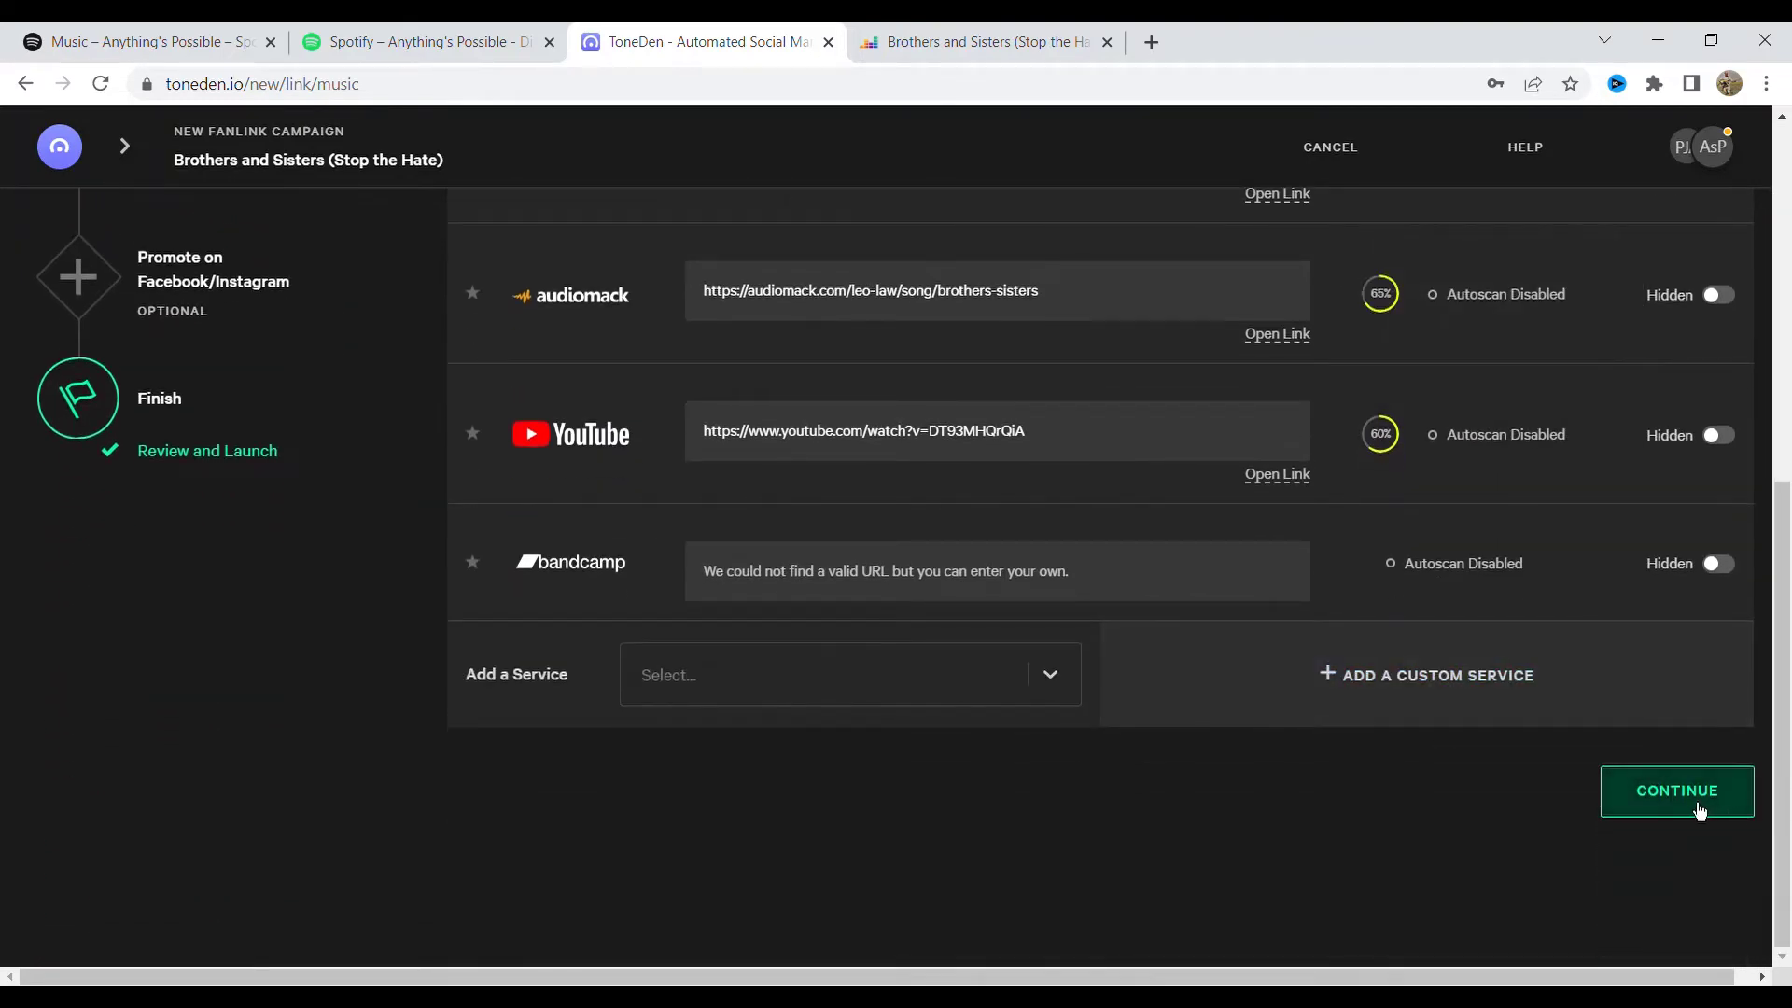
Continue to the landing page and prefix the description with 'Check out the amazing new single by'
left_click(1699, 811)
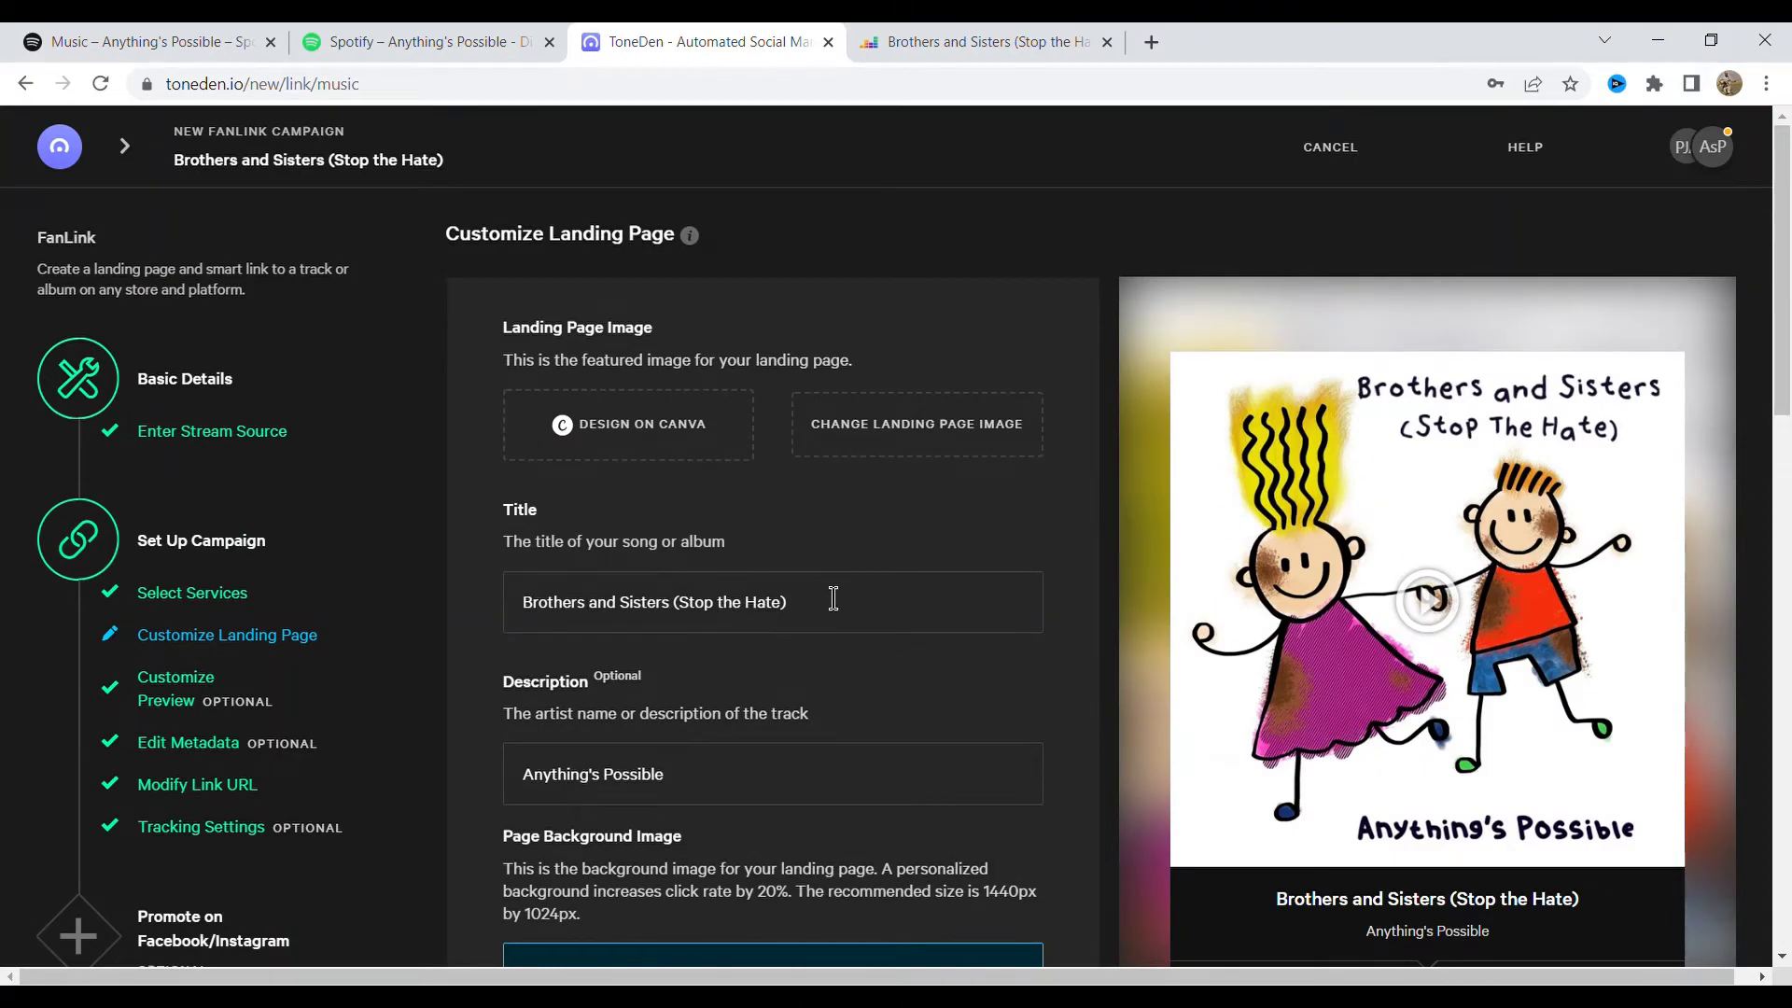
scroll(834, 599, "down", 3)
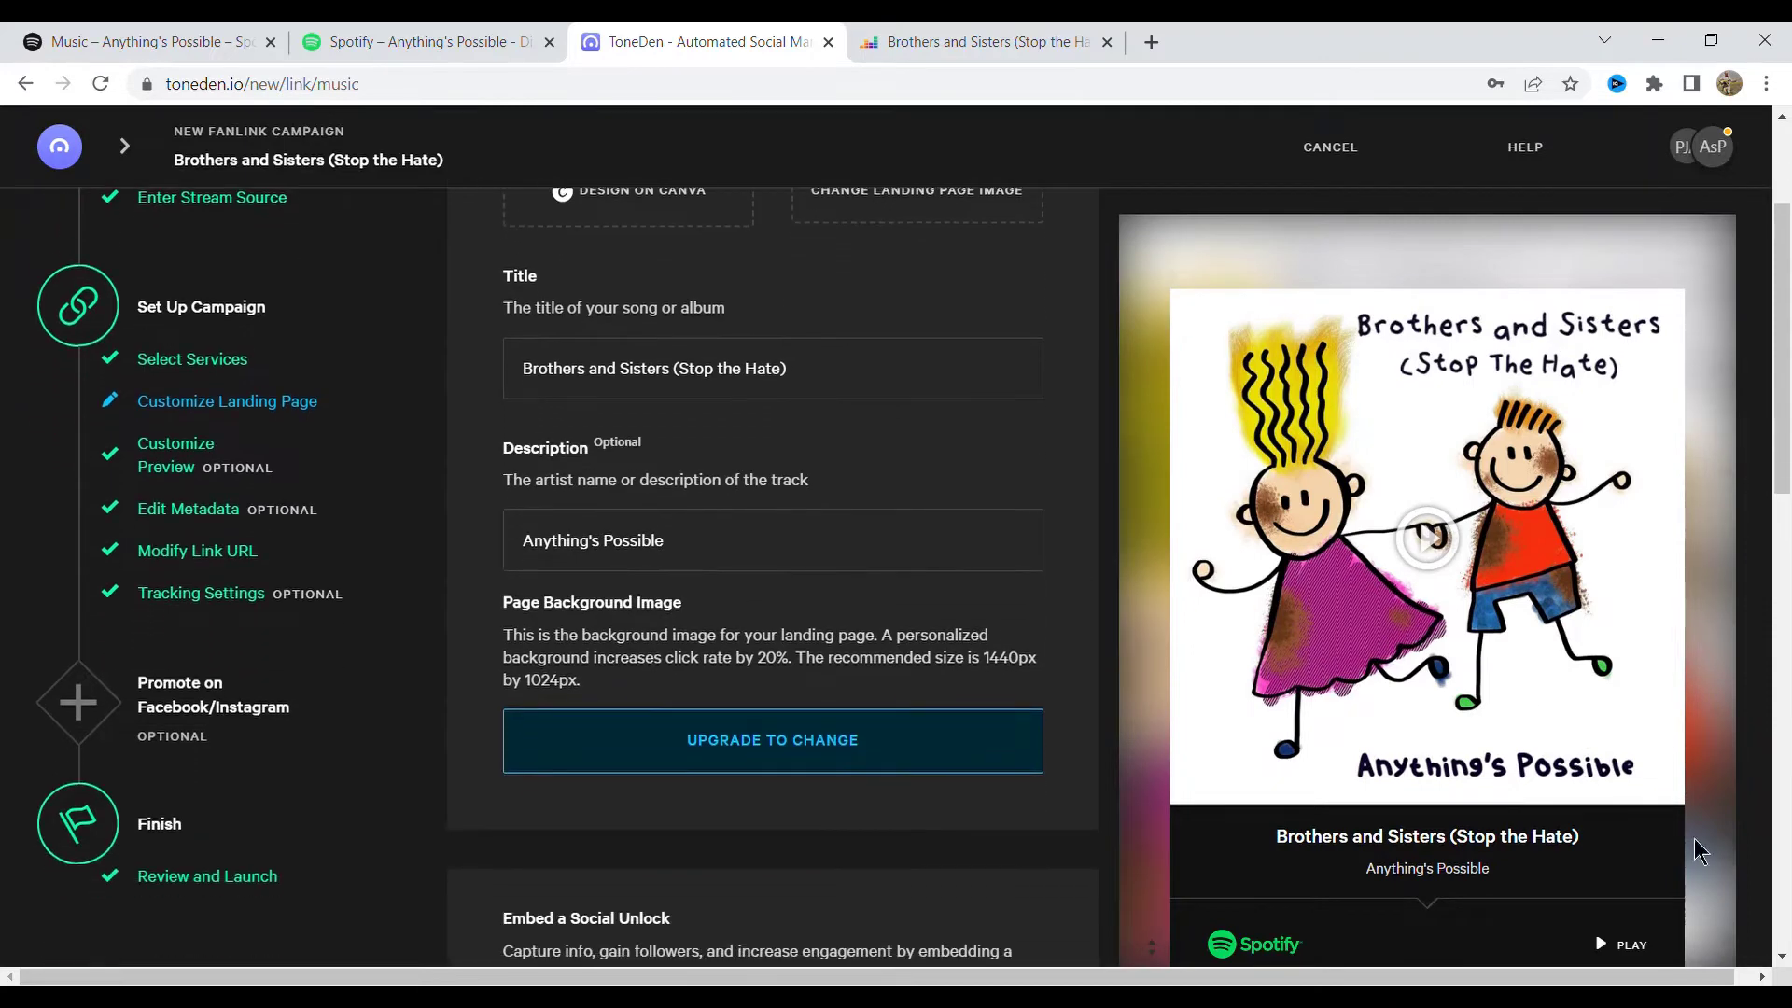
left_click(536, 555)
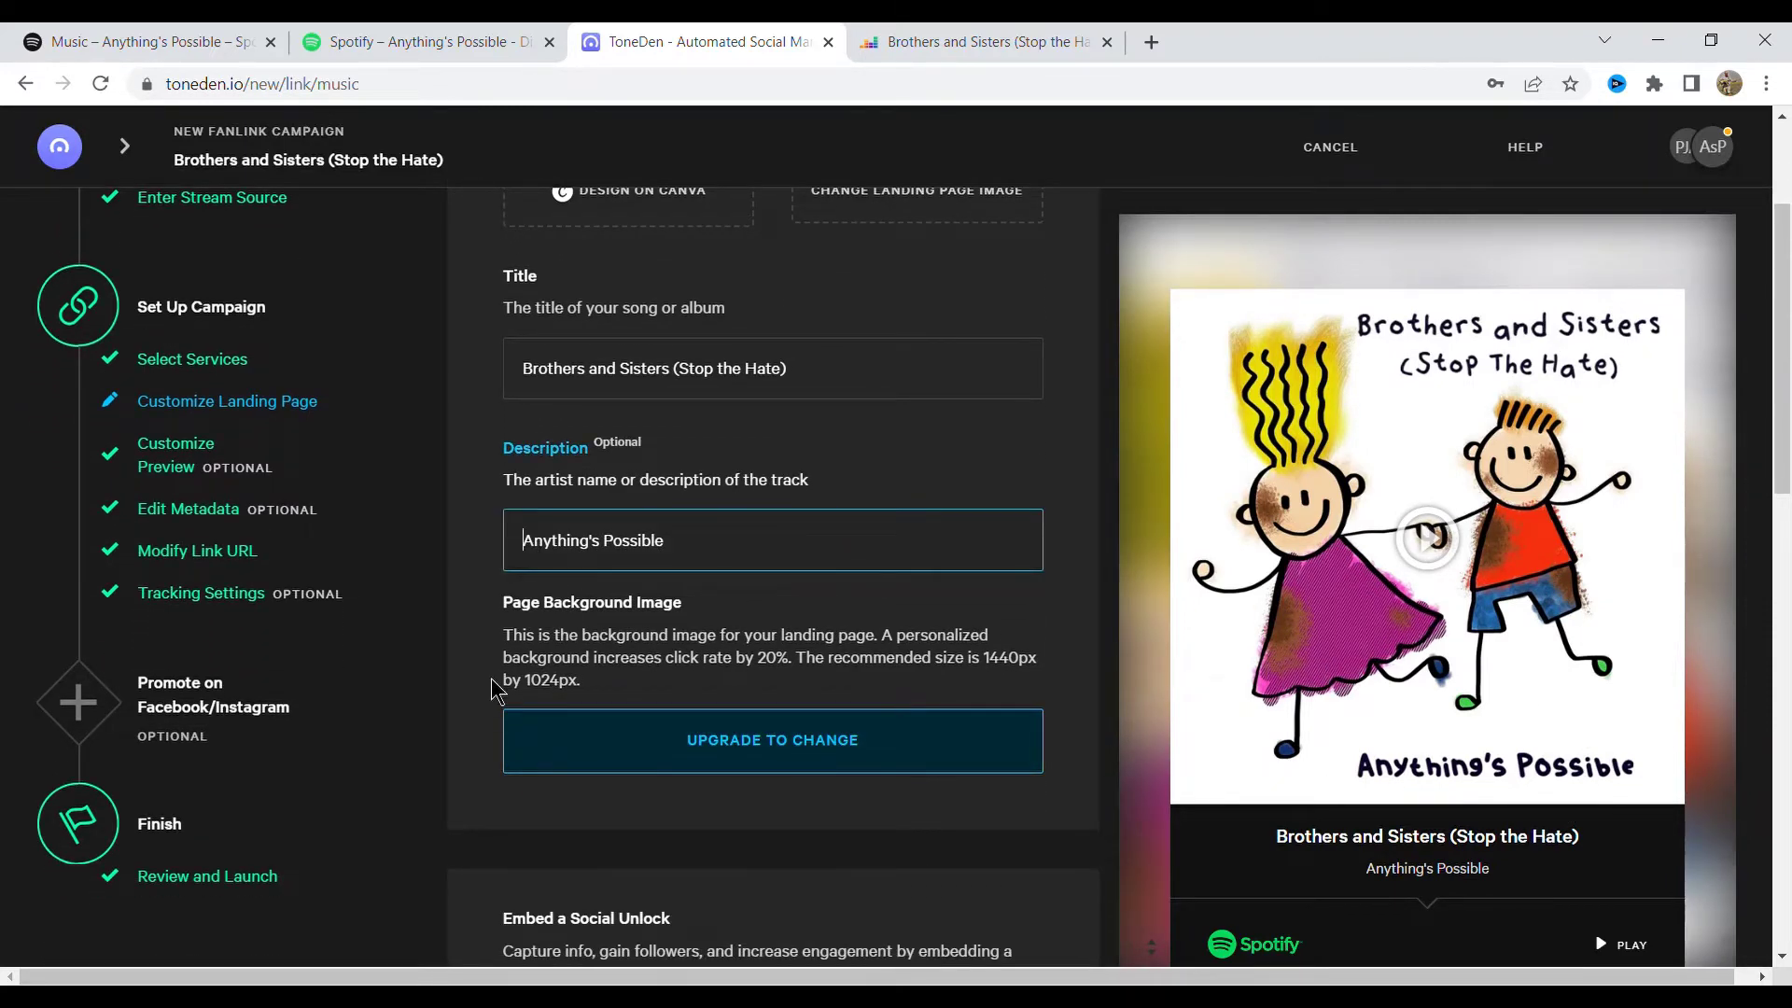
type("Check o")
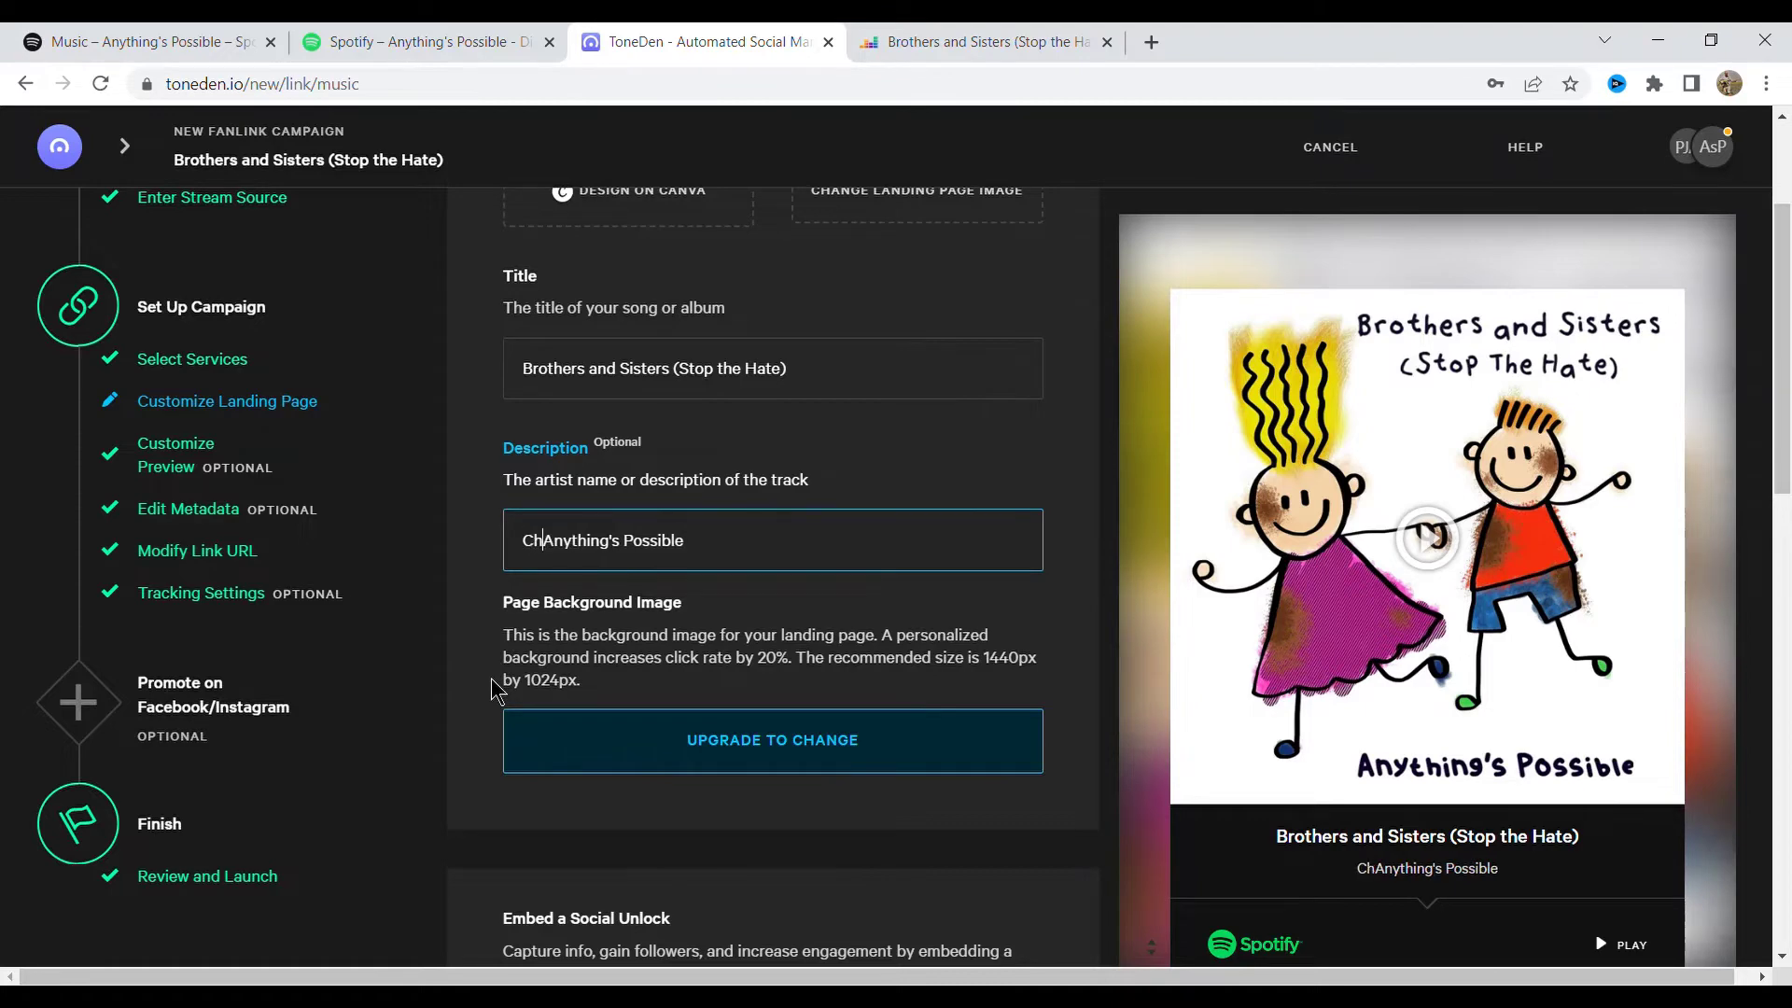
type("ut the amazi")
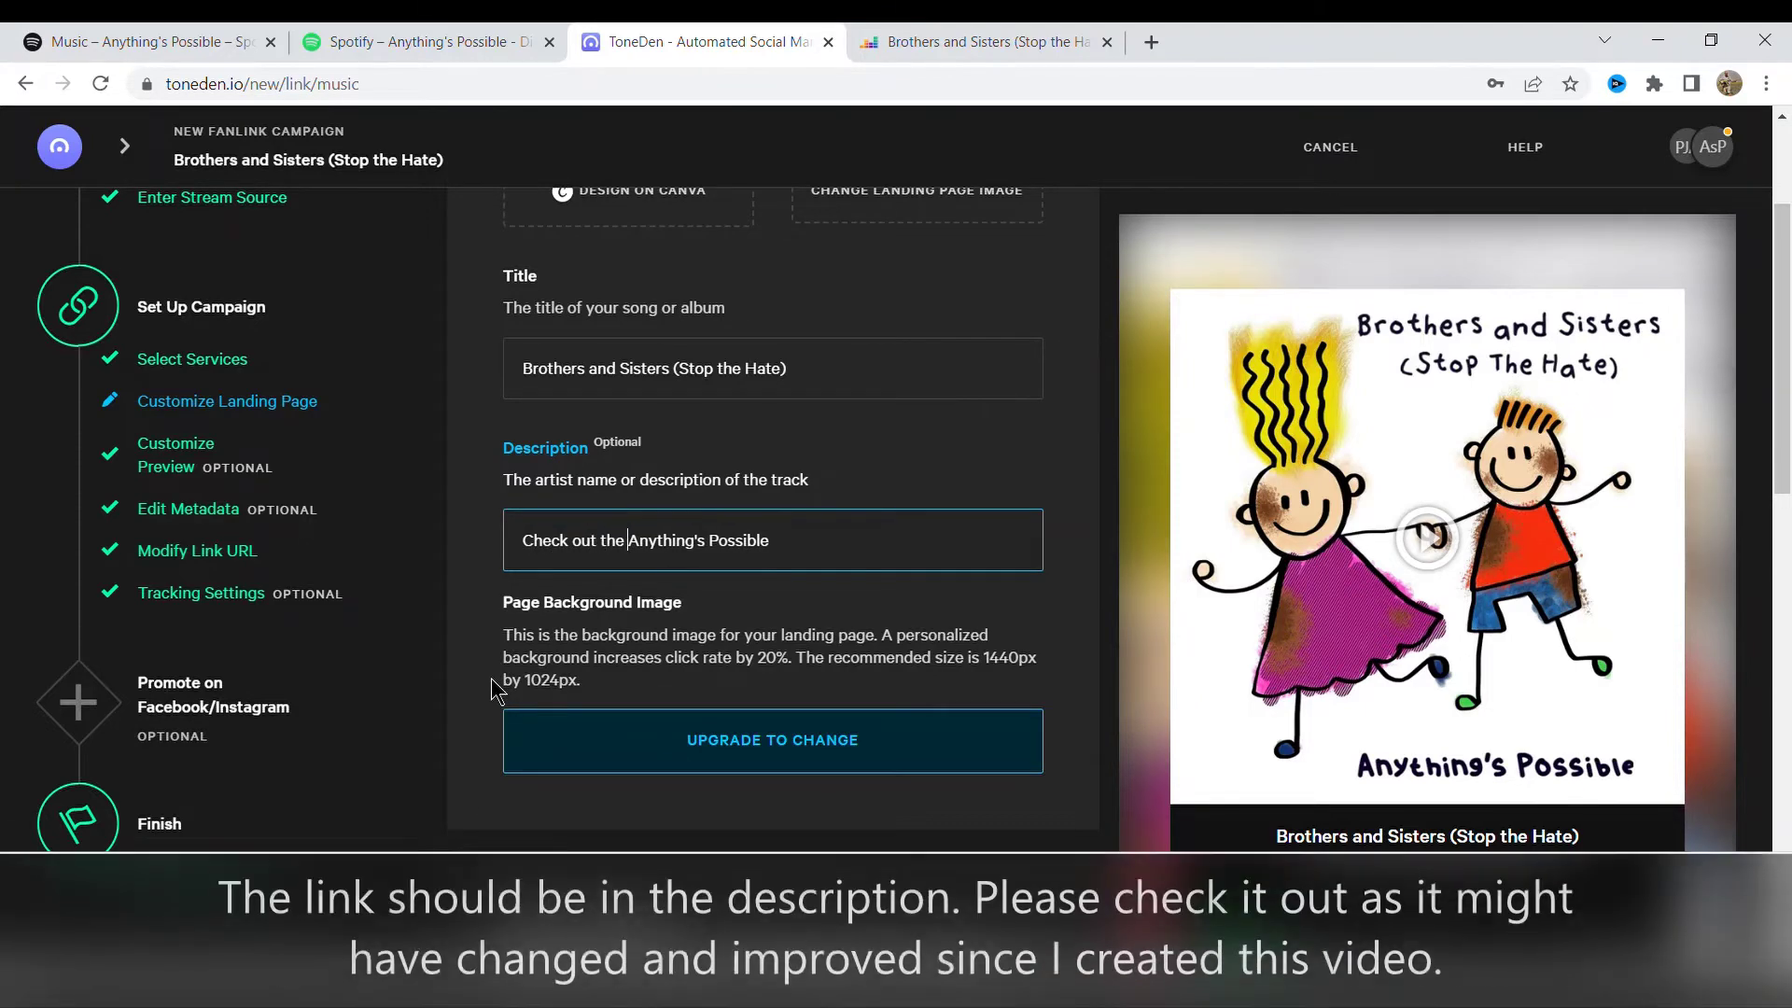
type("ng new singl")
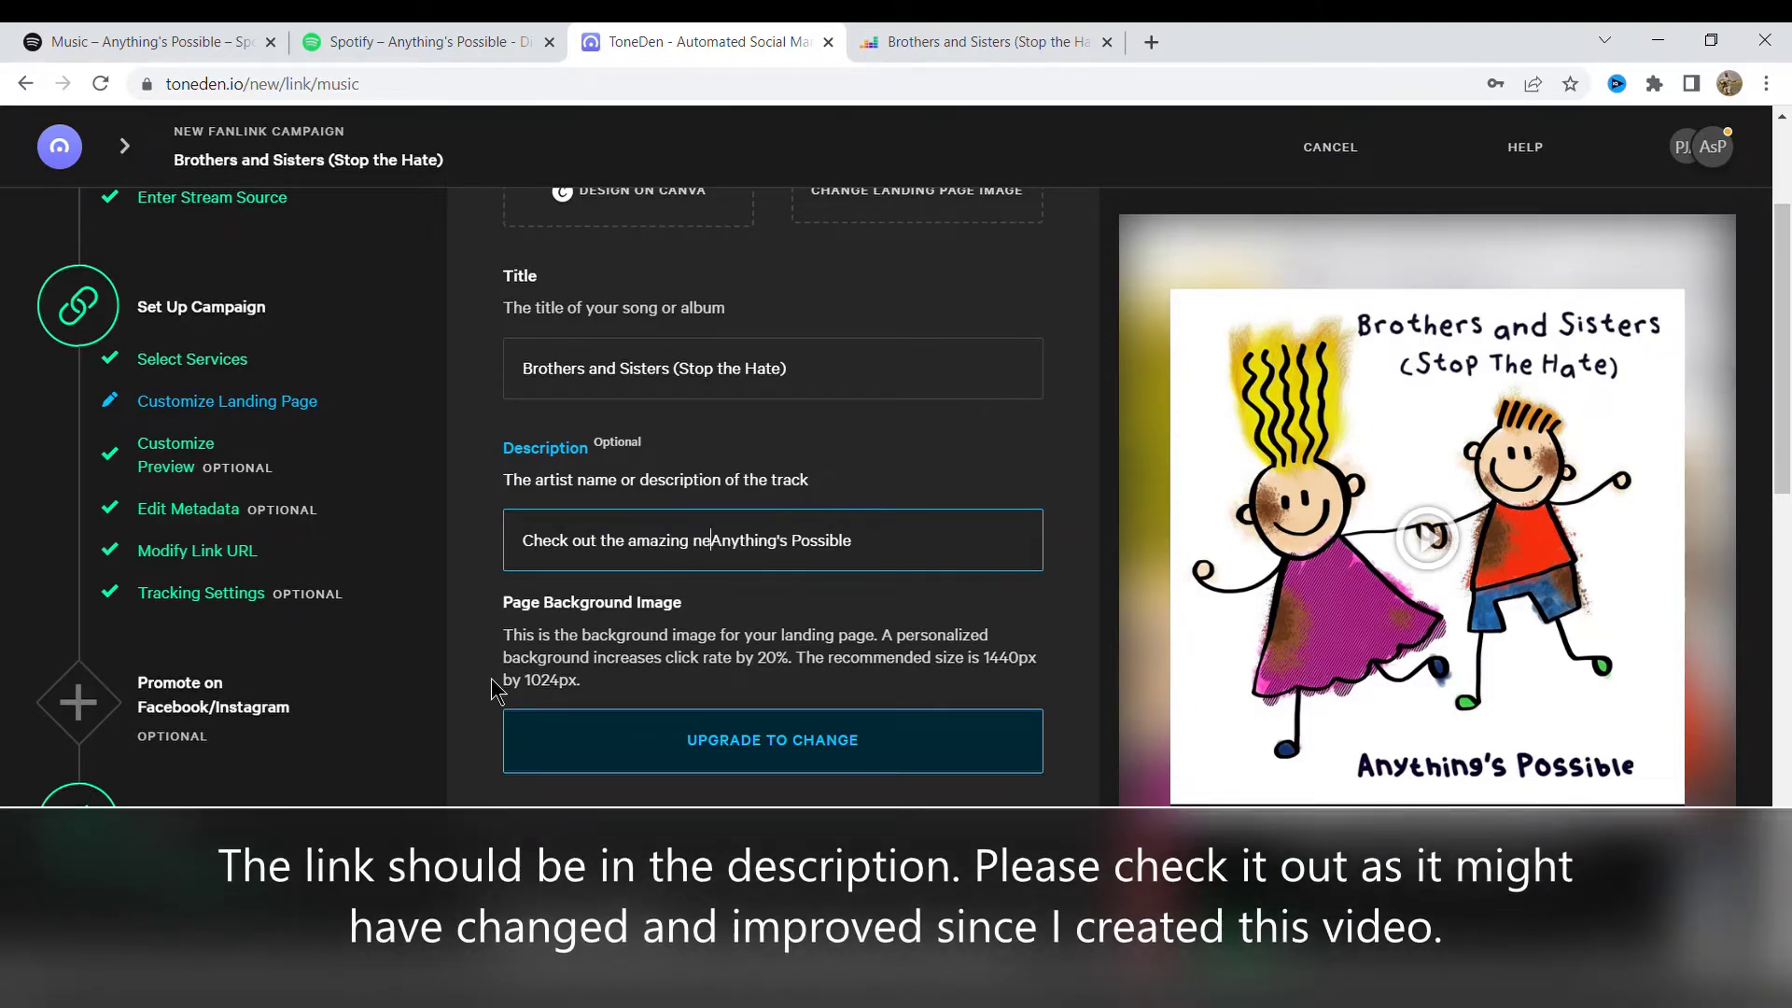
type("e by")
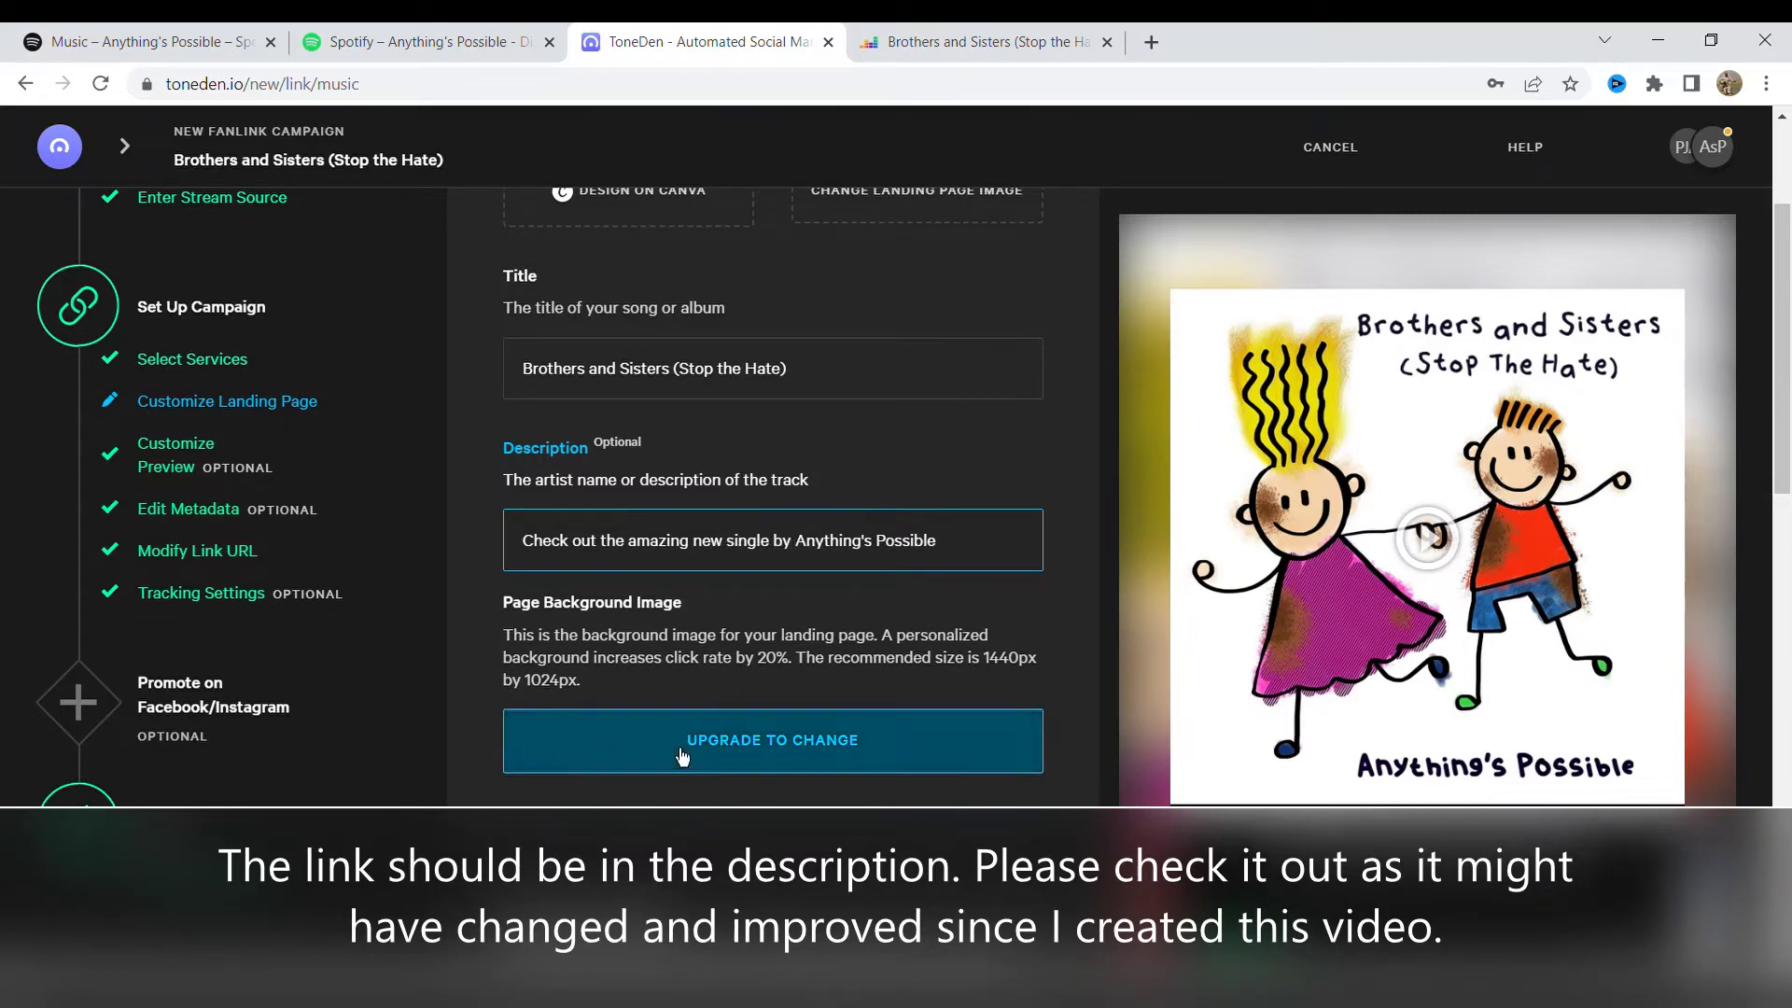
left_click(950, 546)
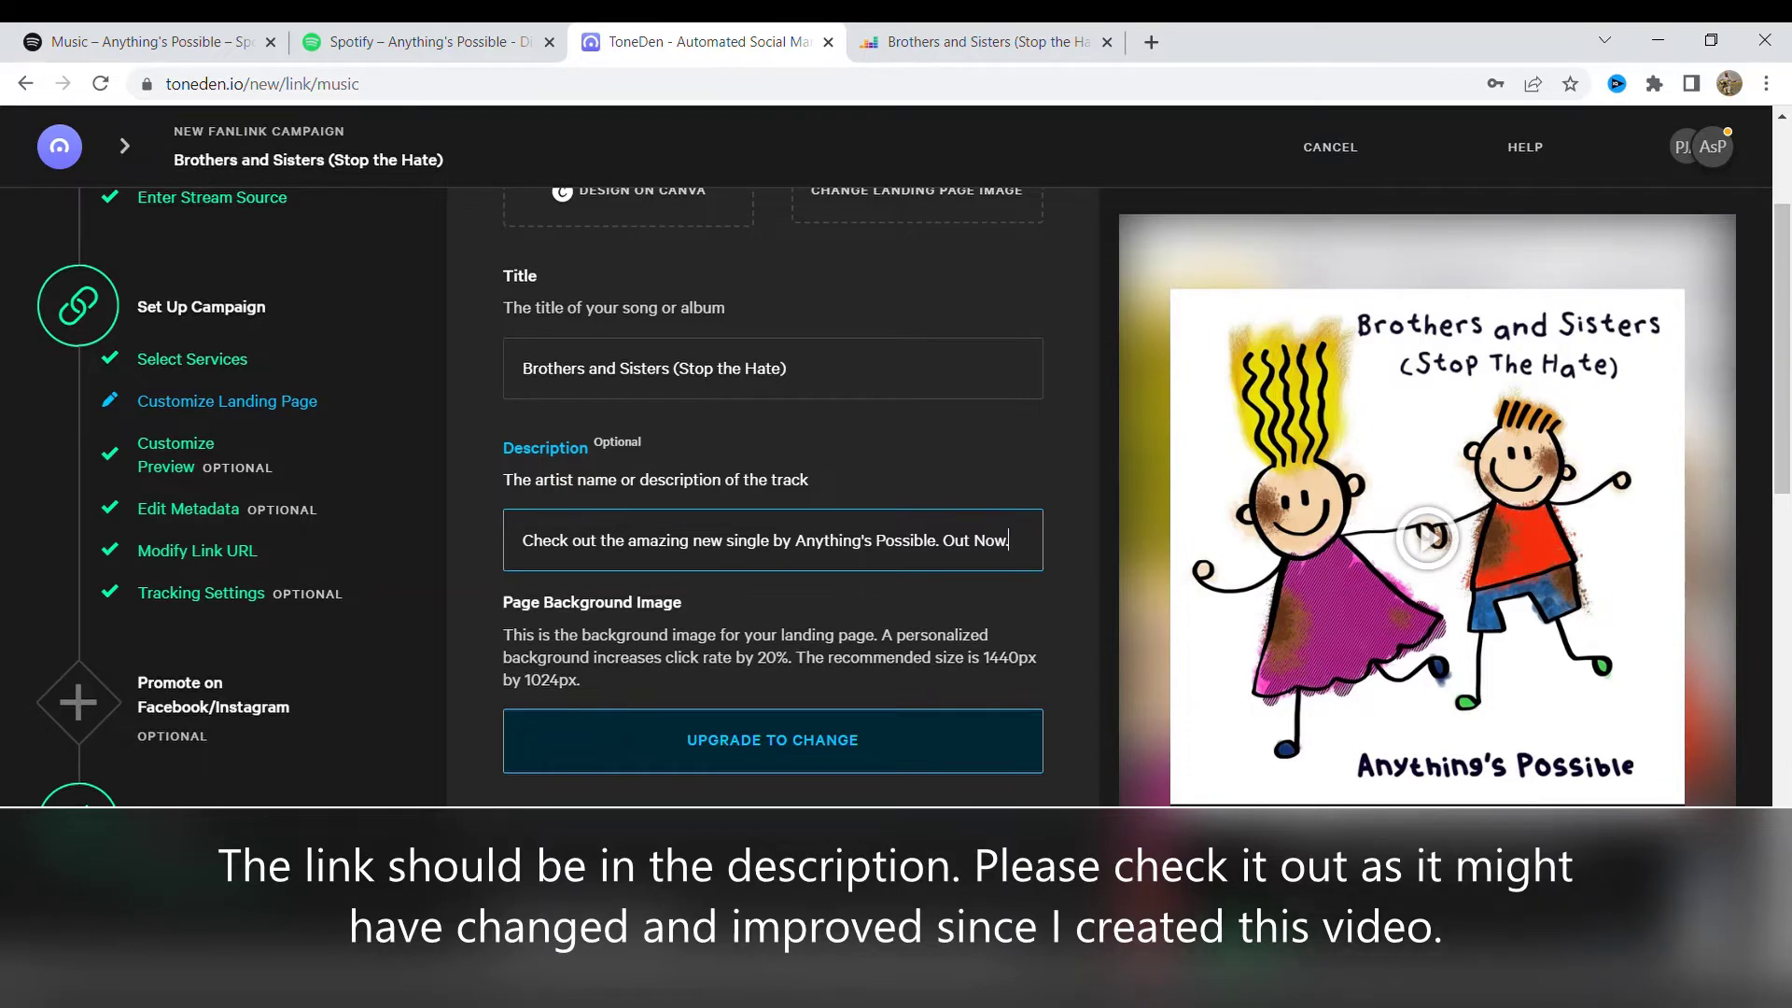
scroll(1385, 707, "down", 9)
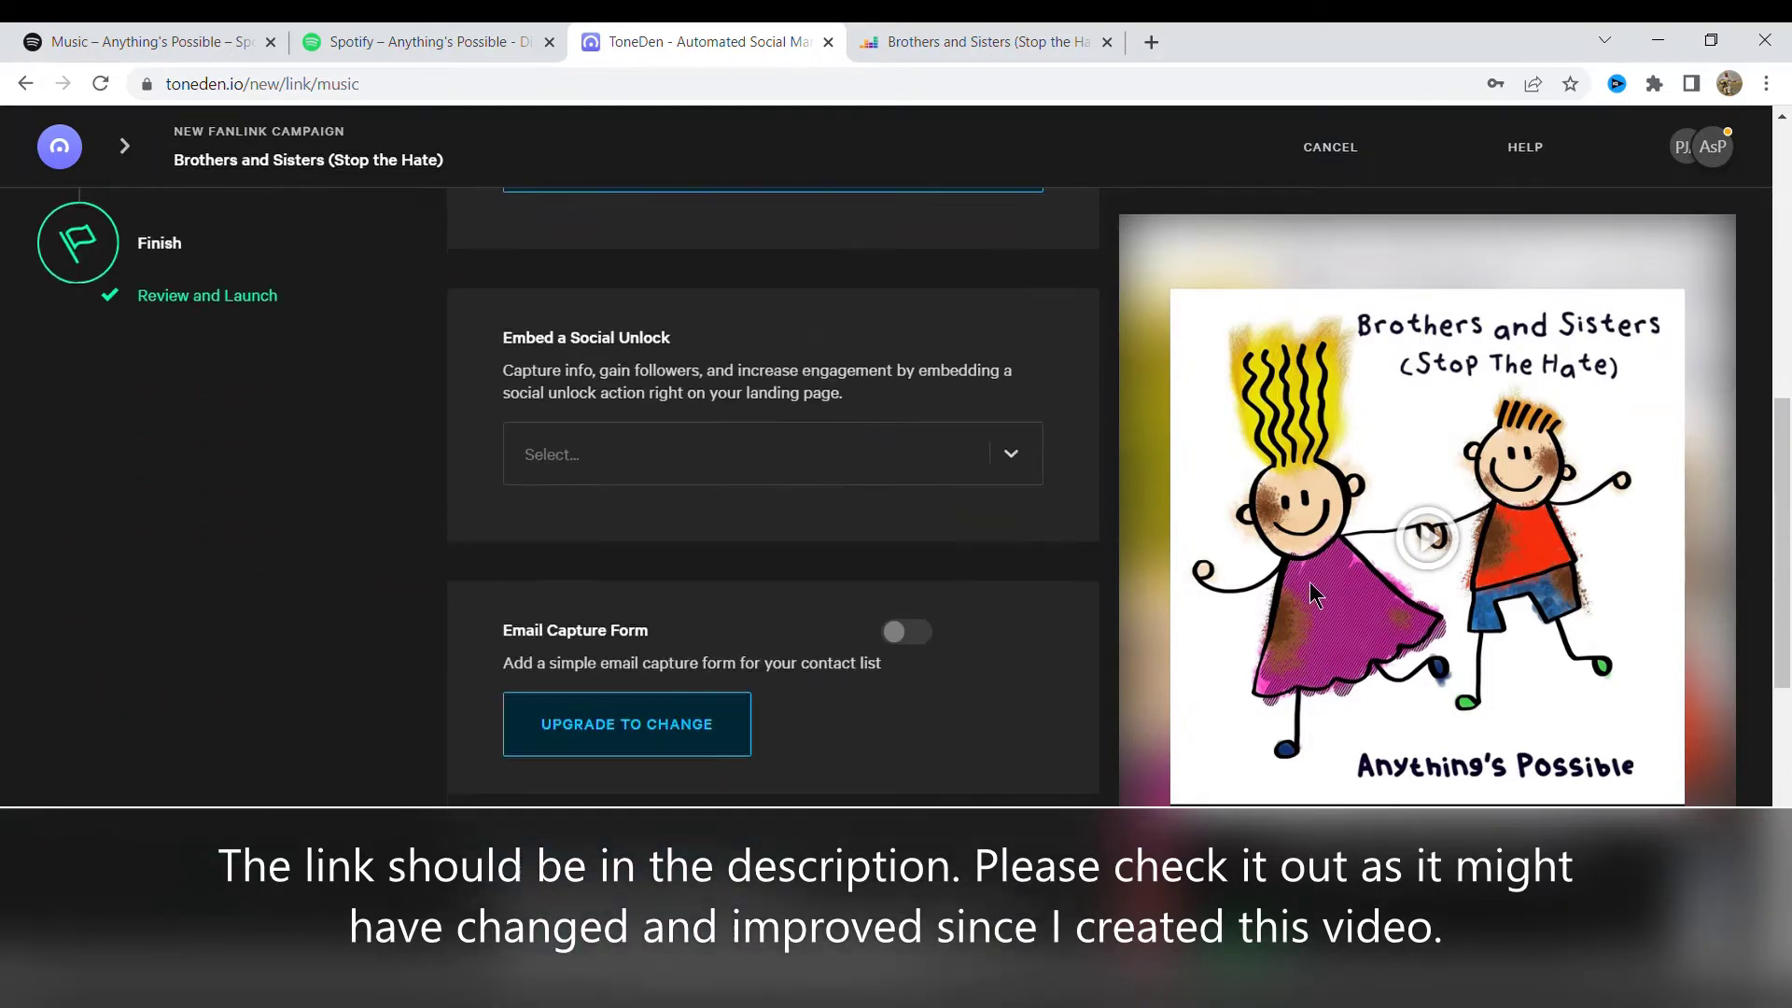
scroll(1219, 548, "down", 5)
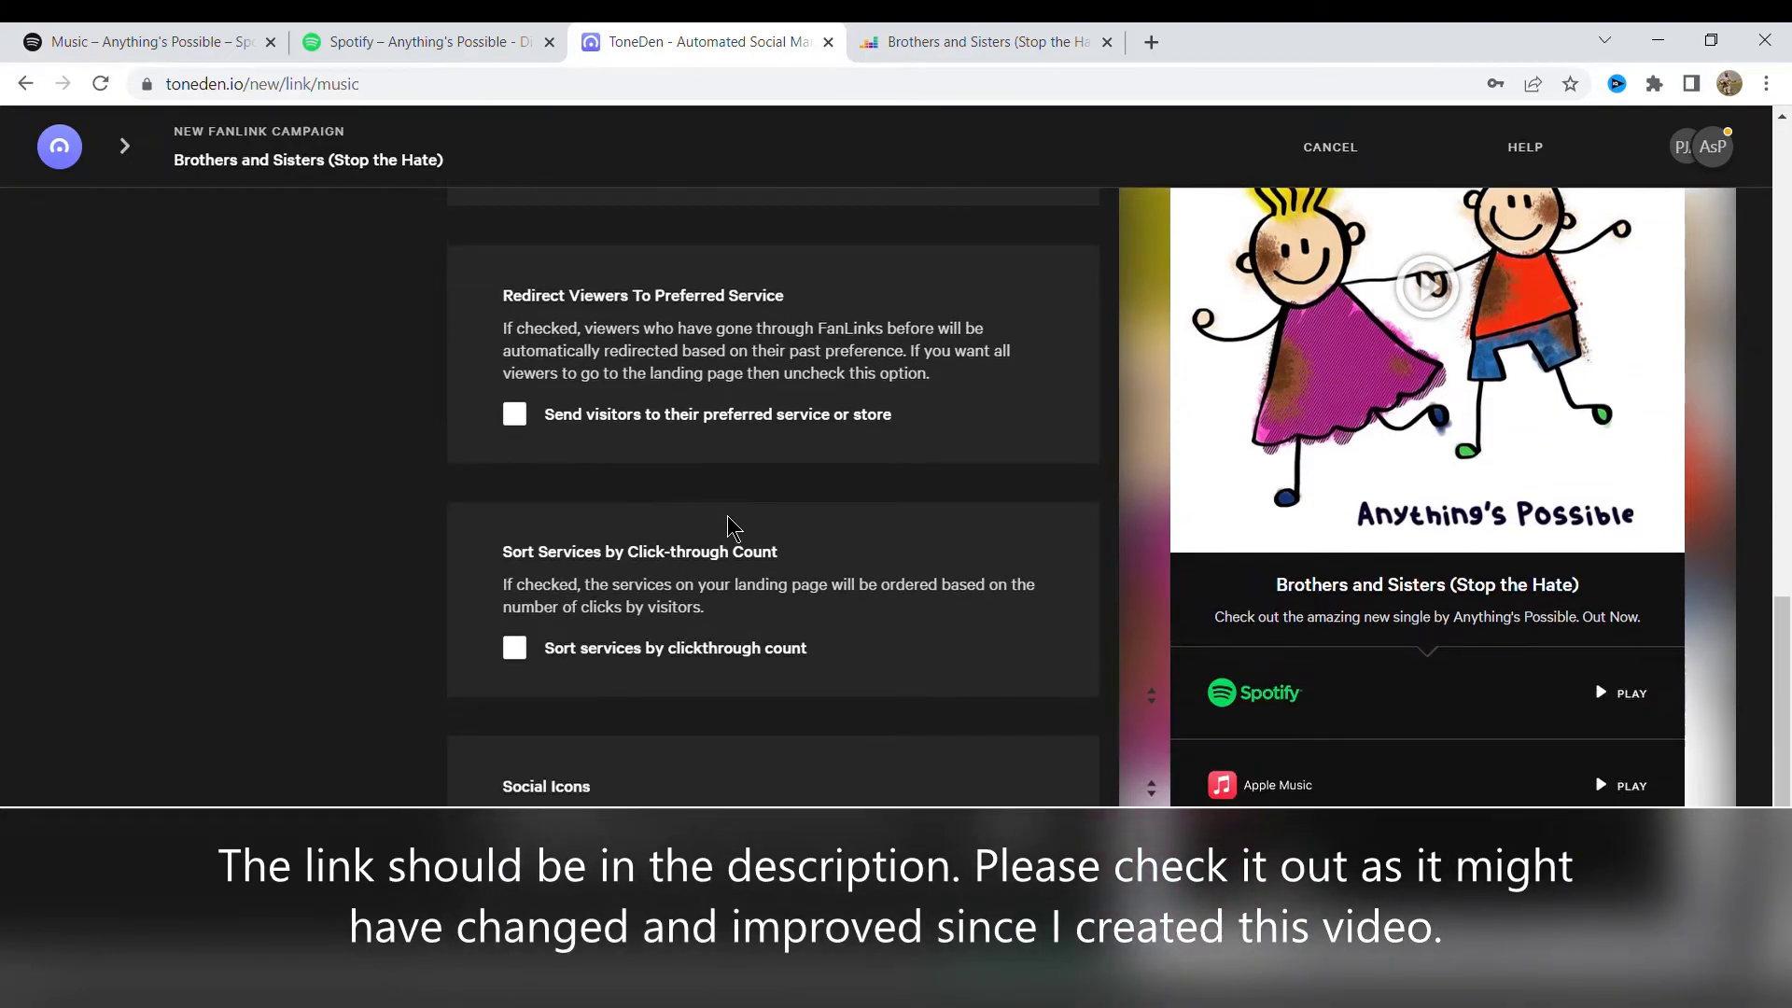
scroll(745, 532, "down", 2)
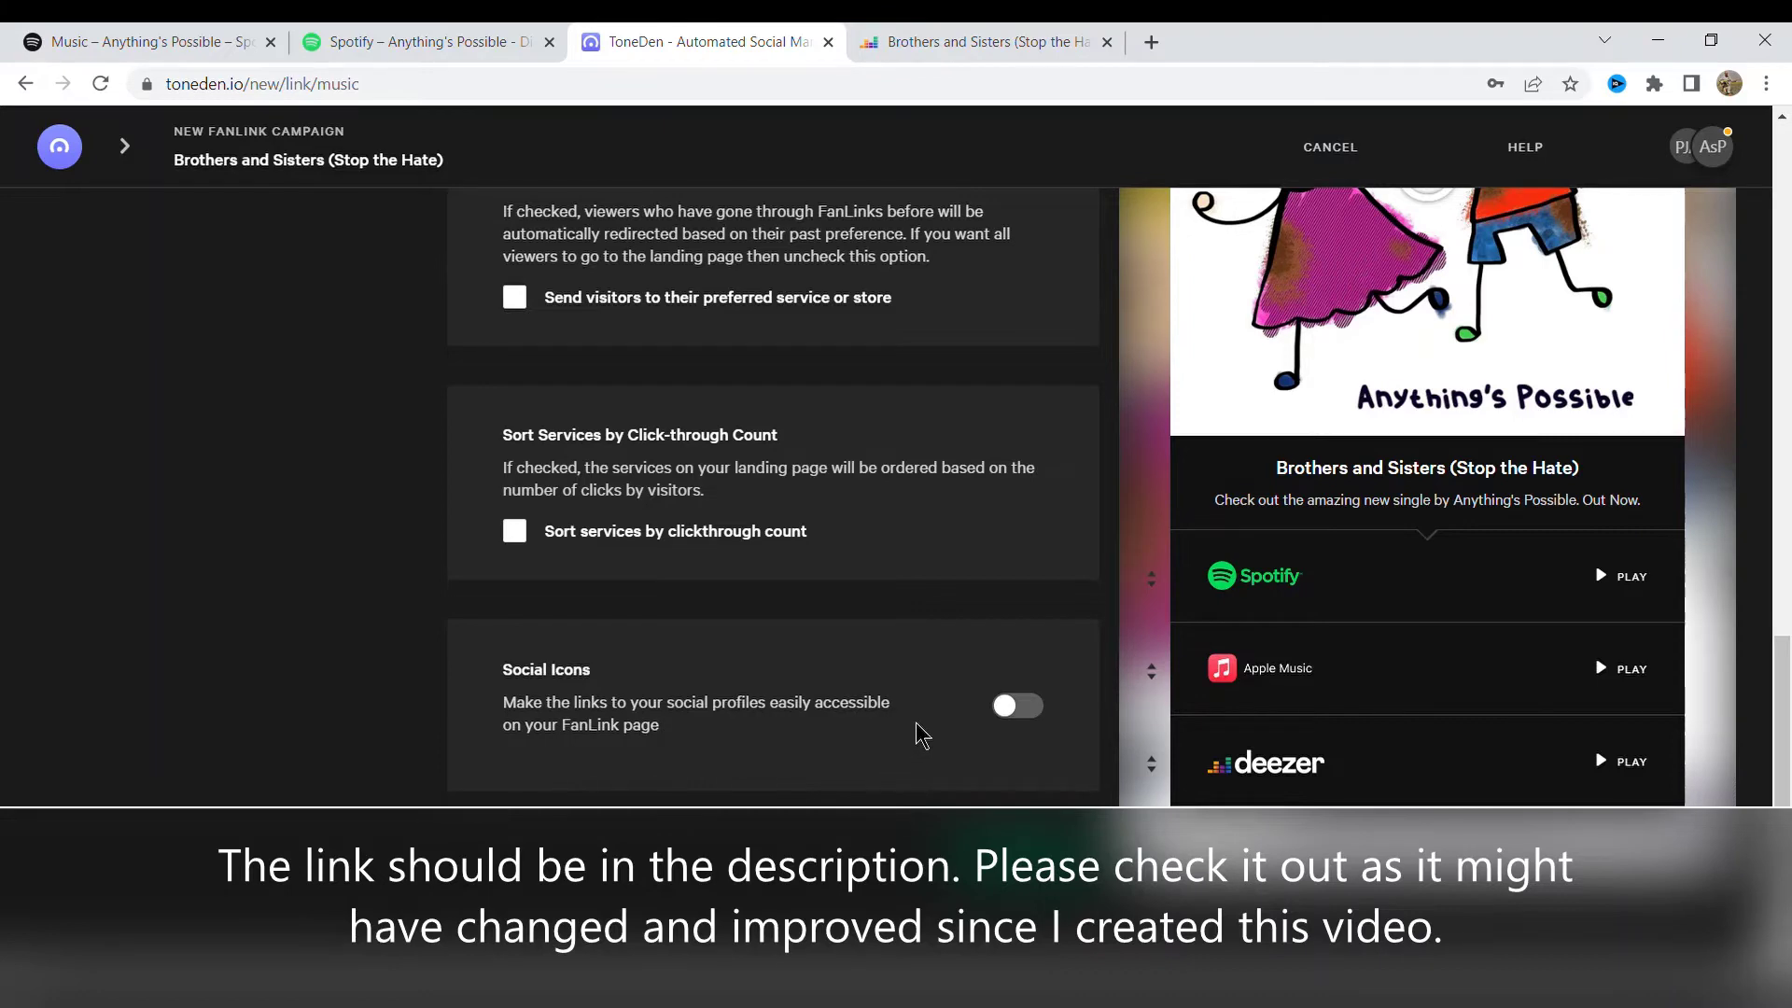
left_click(1034, 711)
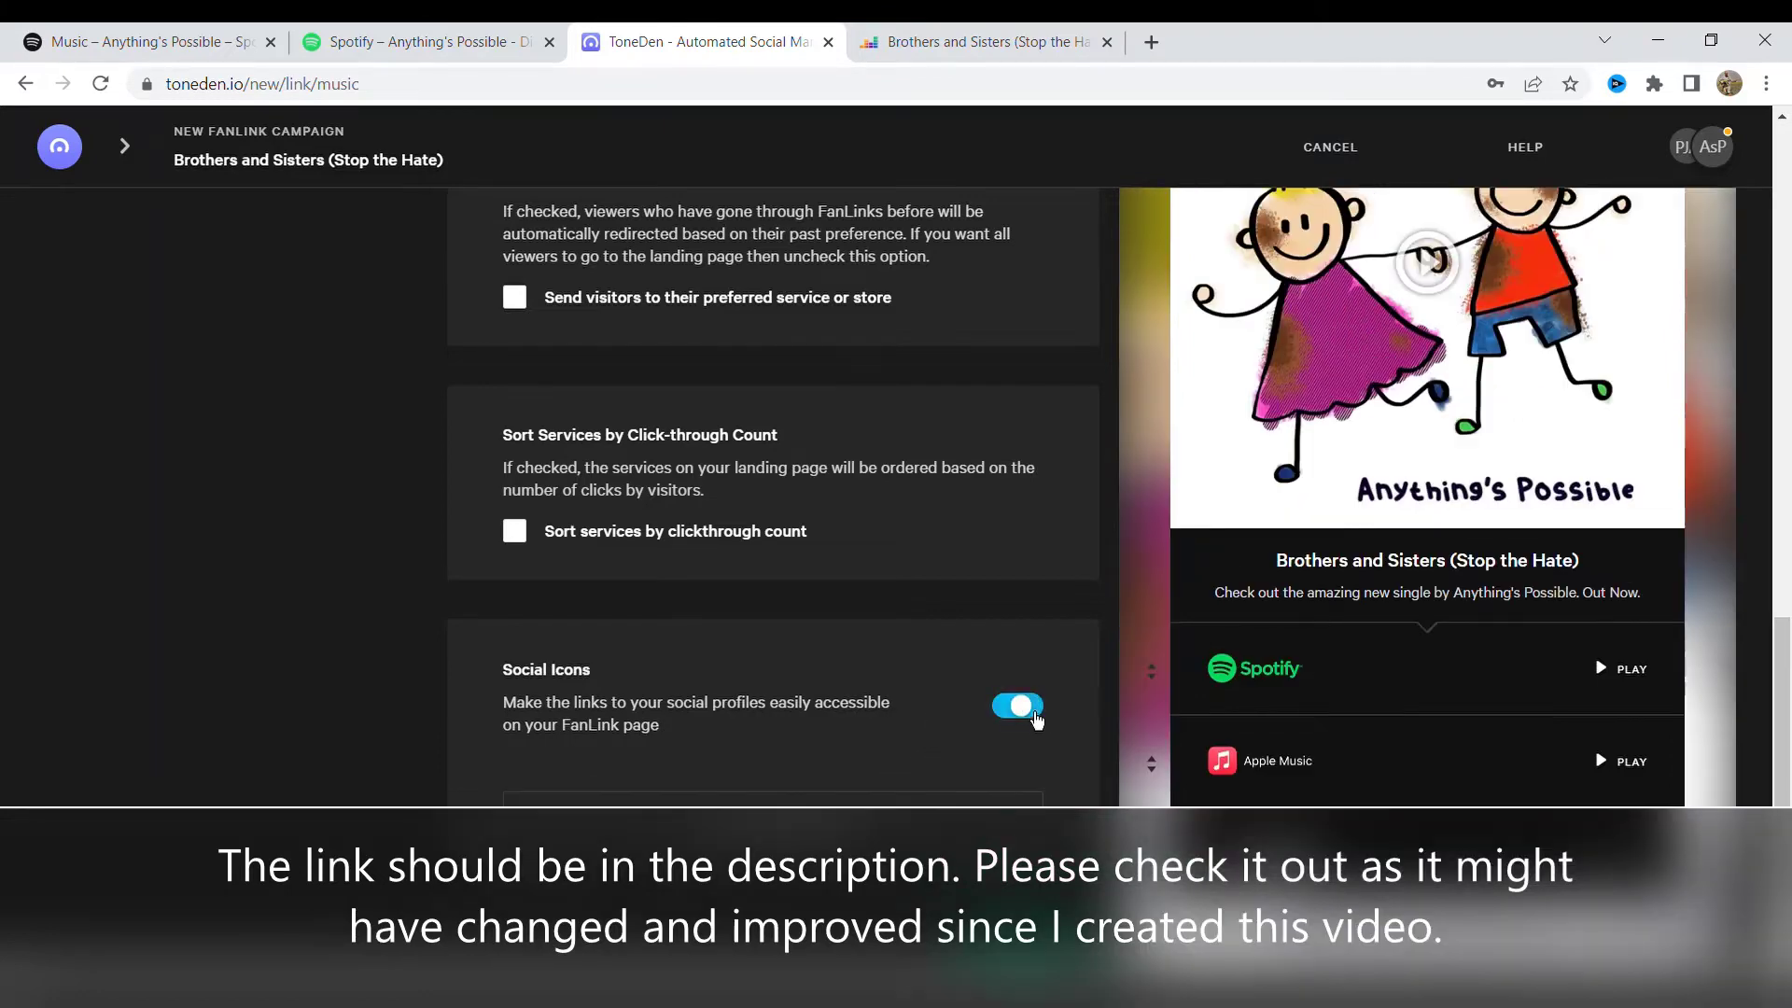
scroll(984, 652, "down", 1)
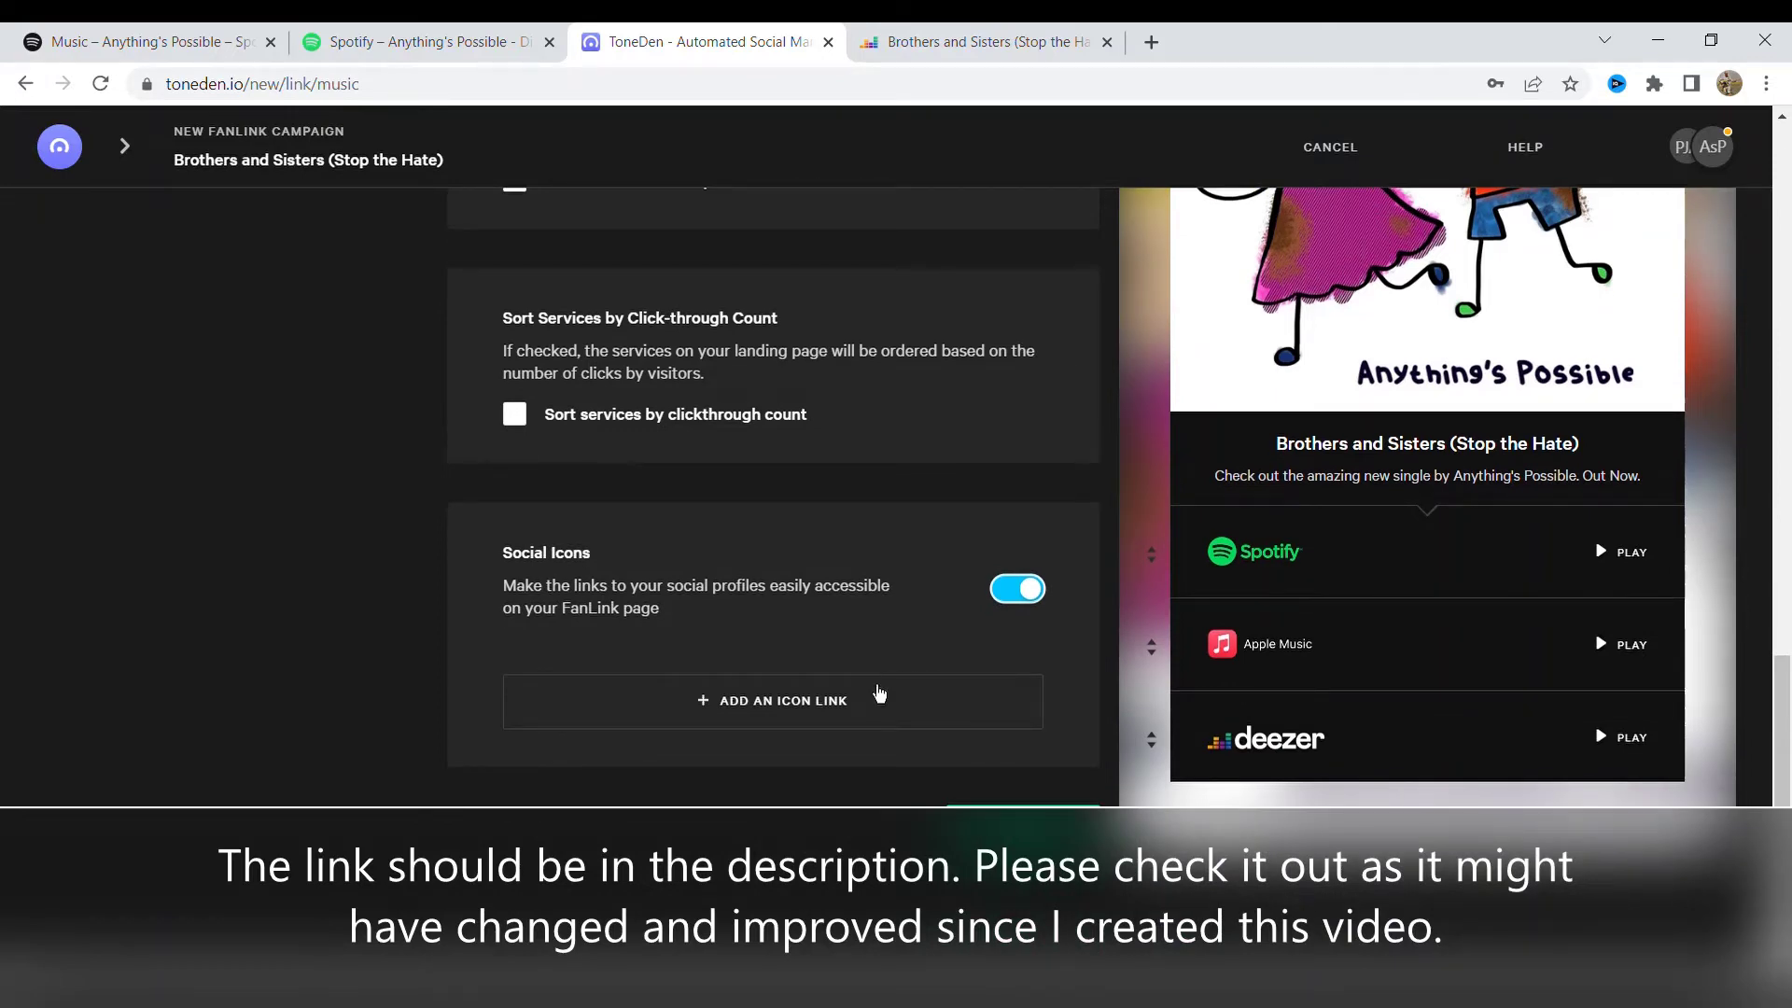
left_click(850, 726)
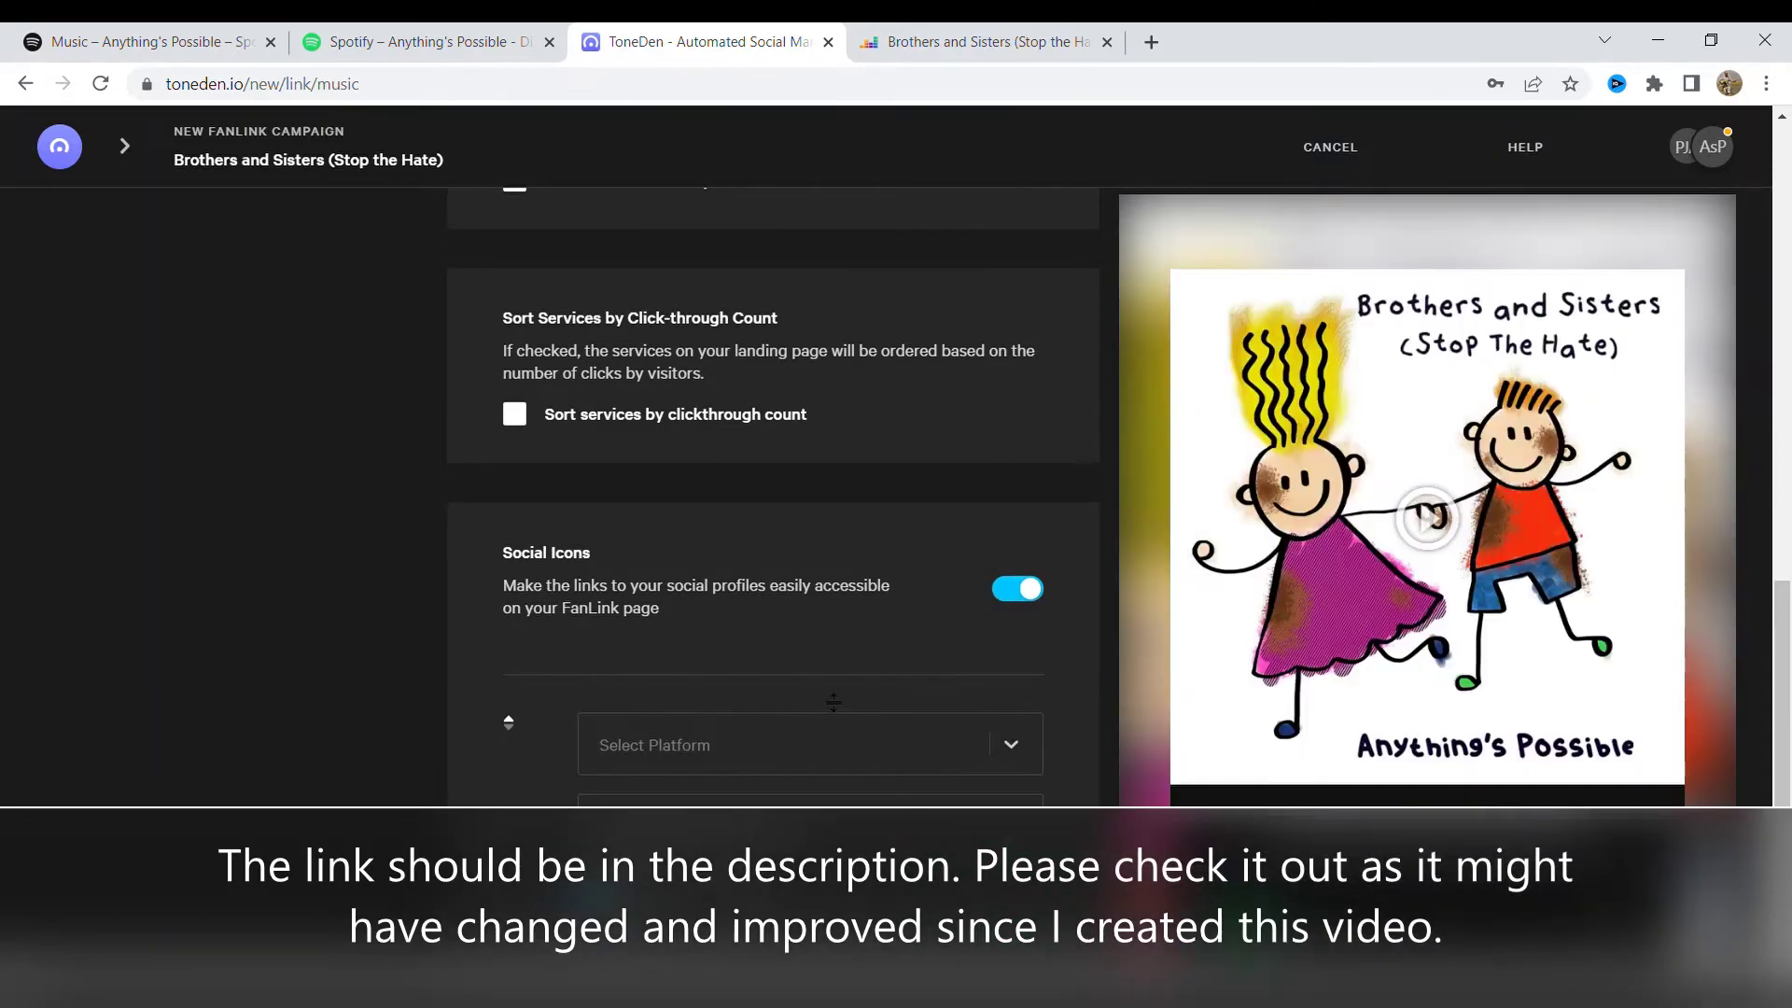
scroll(829, 702, "down", 1)
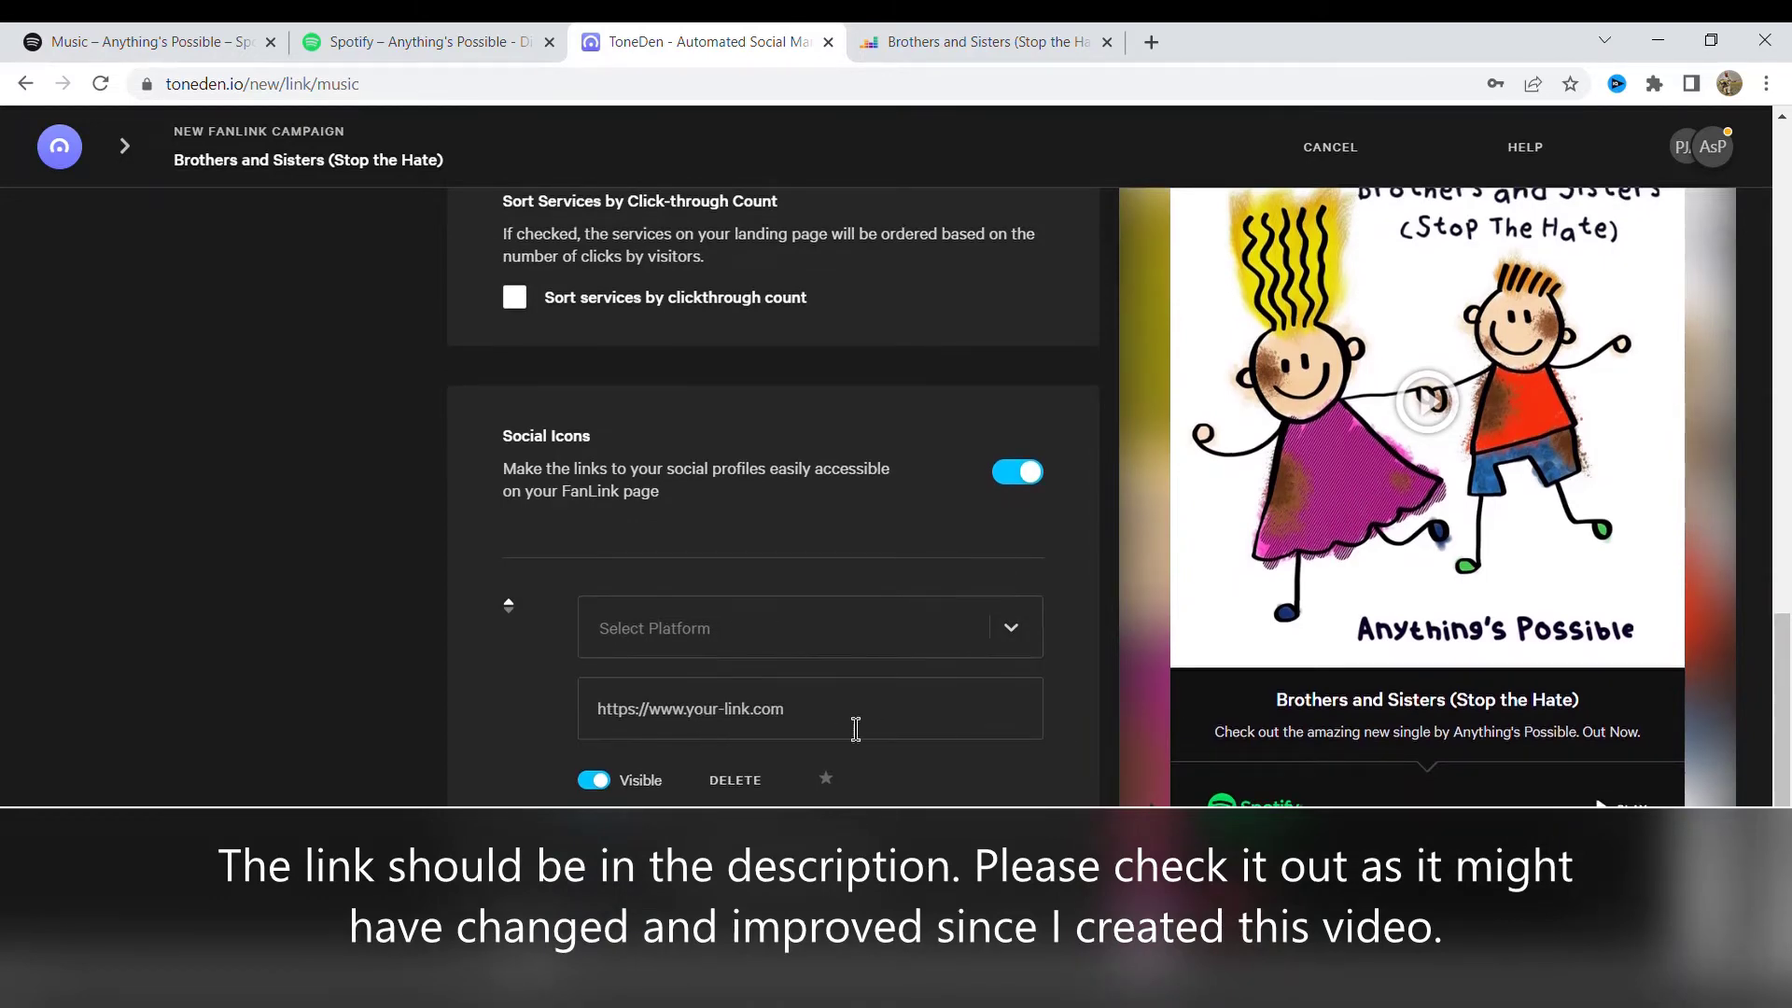
scroll(855, 721, "down", 1)
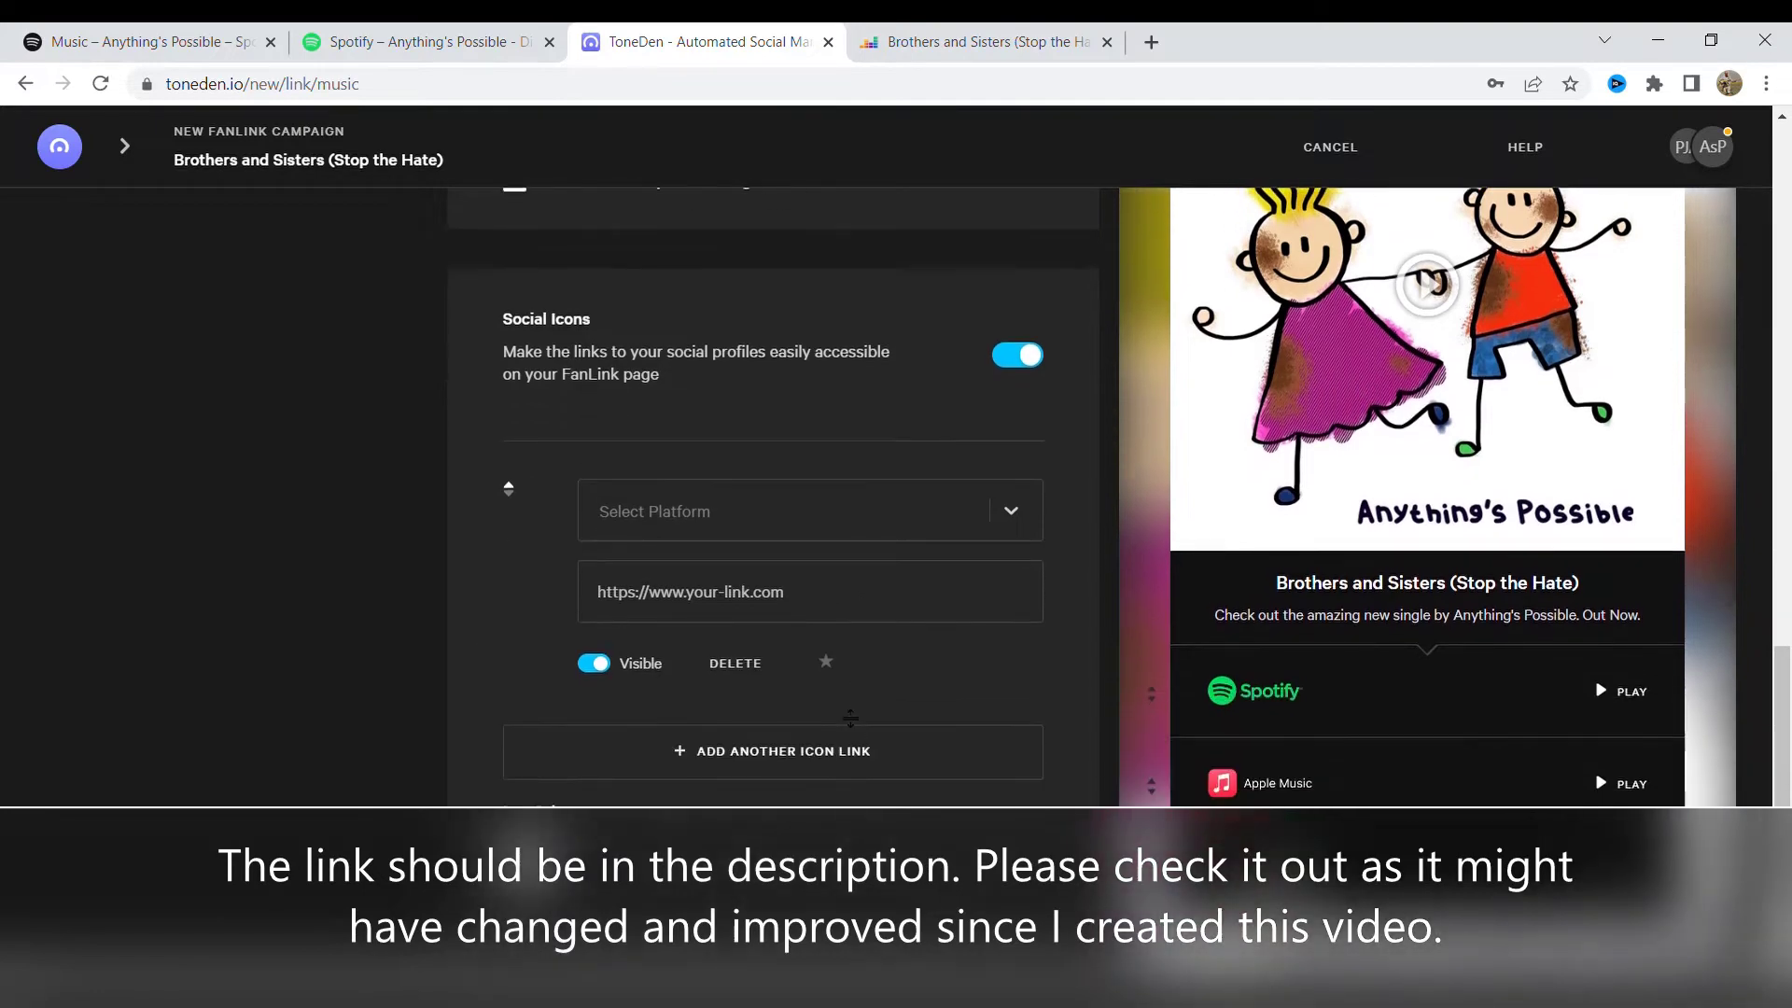
scroll(850, 718, "down", 1)
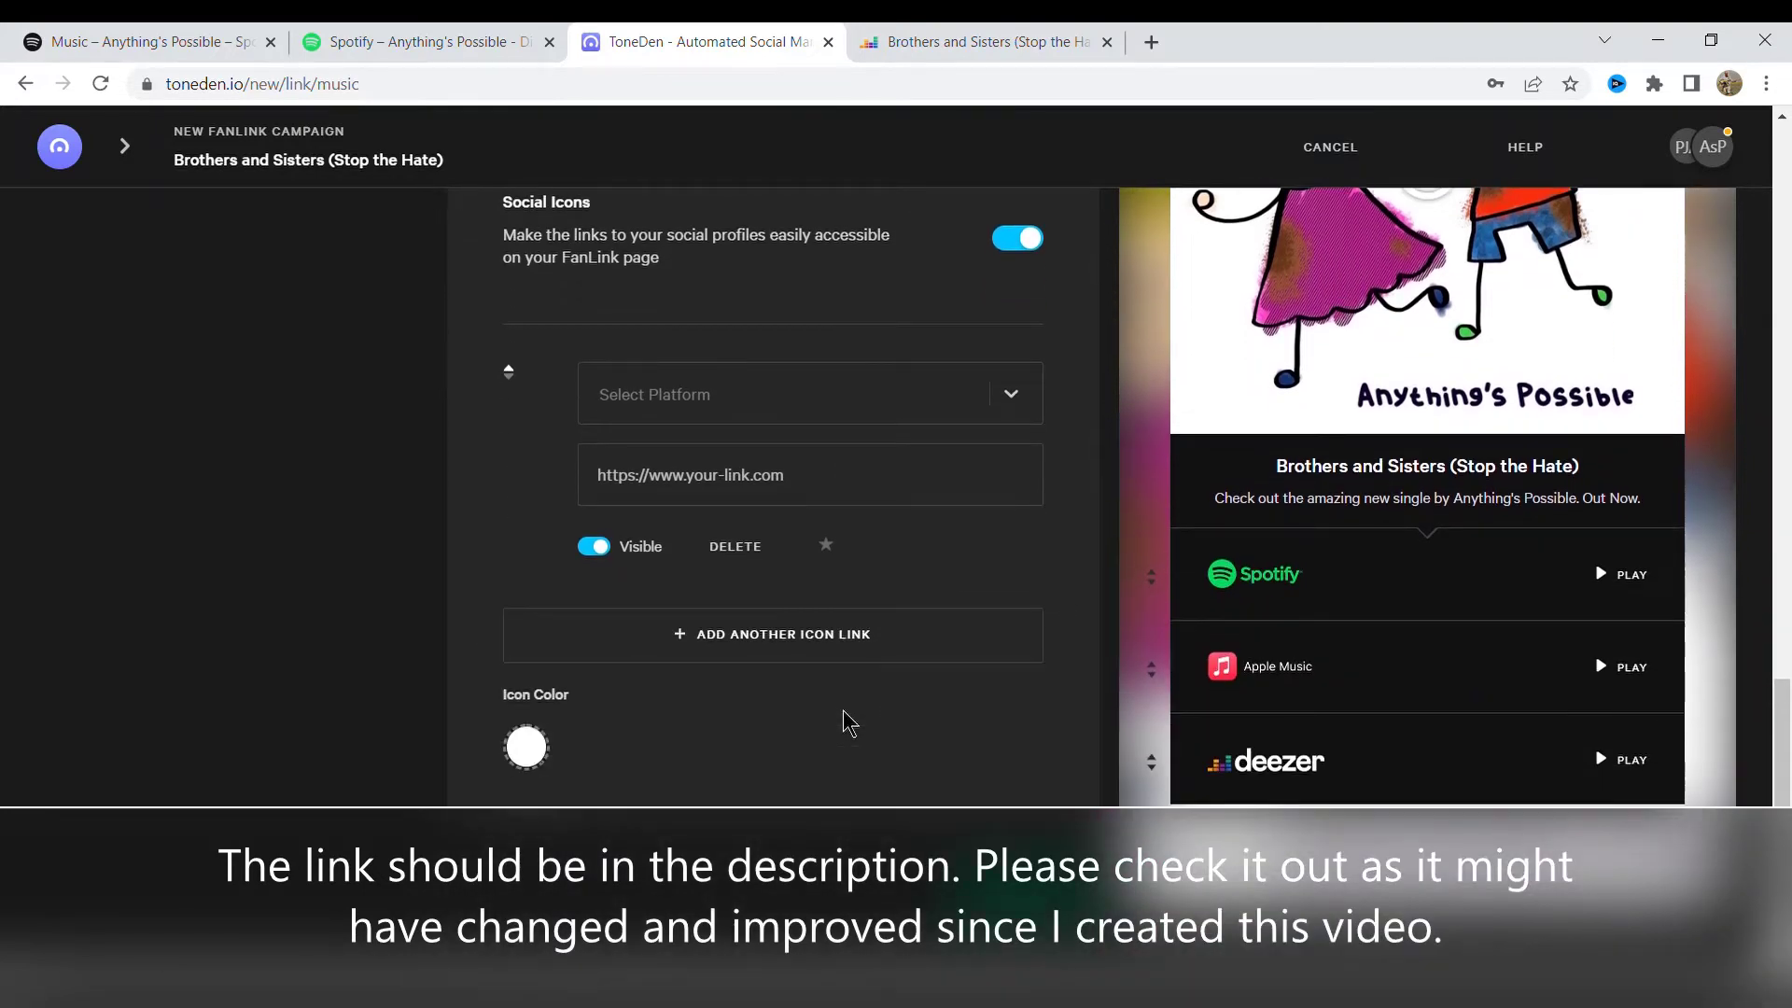
scroll(844, 718, "up", 2)
left_click(1030, 495)
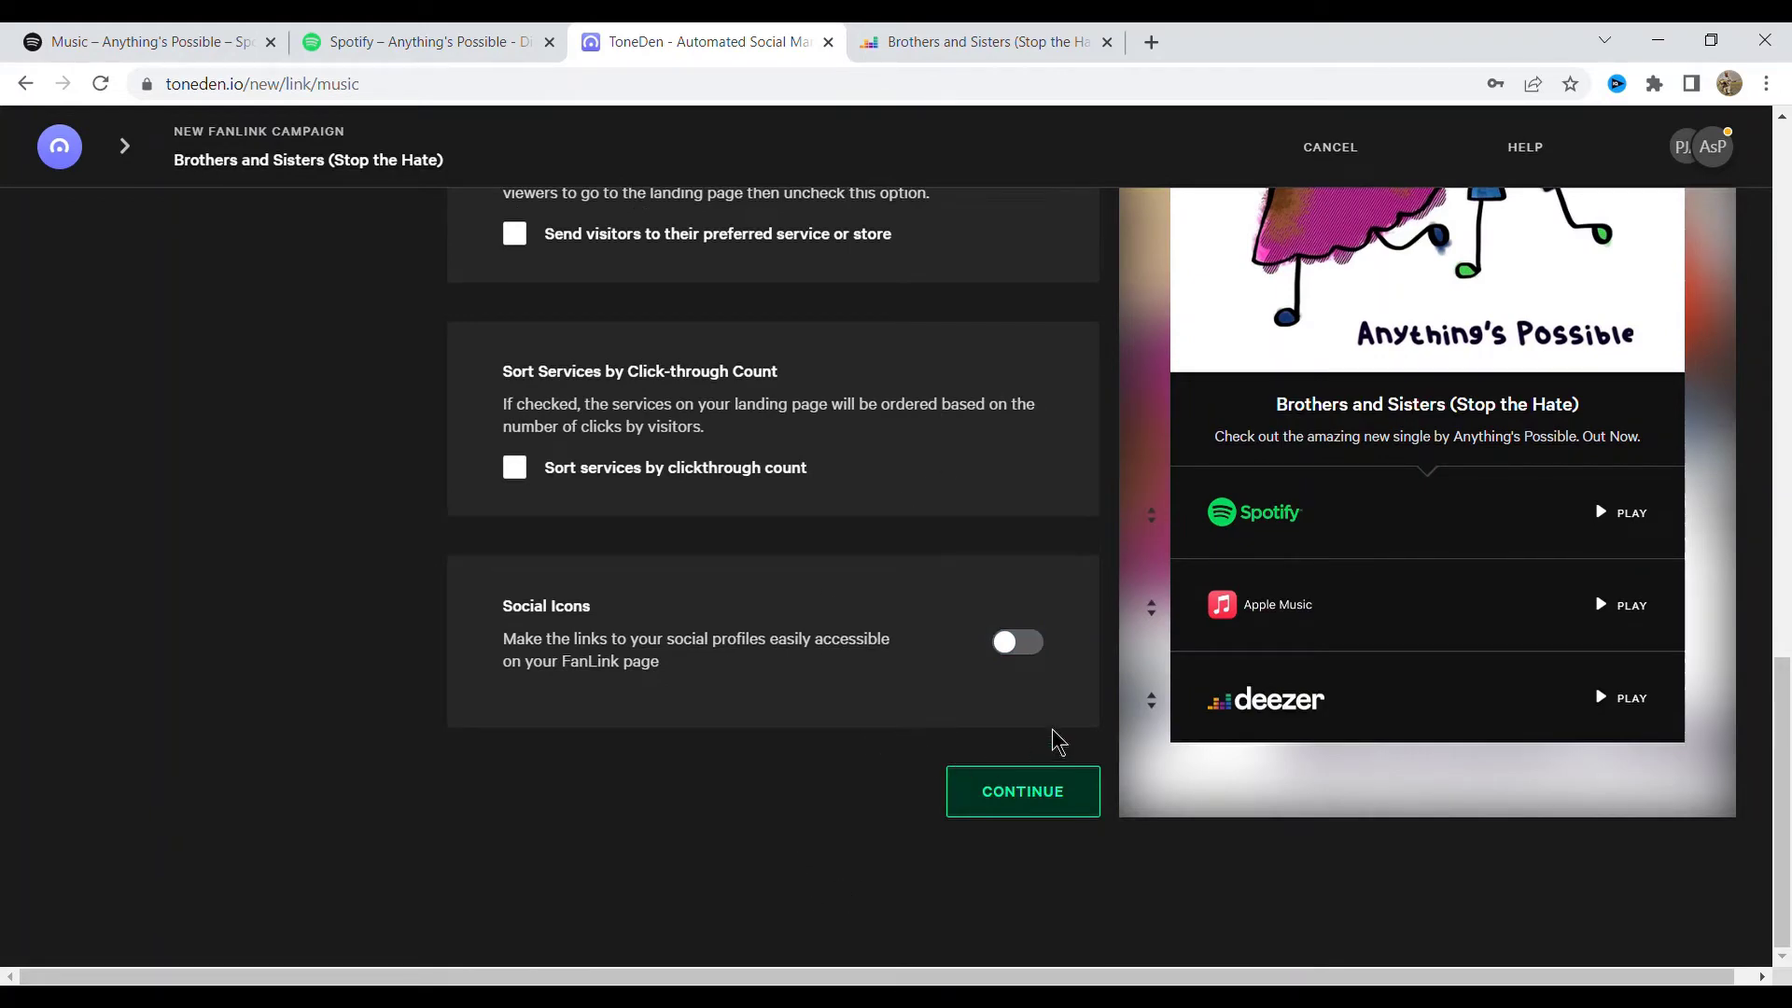
Continue through Customize Landing Page and Customize Preview to reach Edit Metadata
left_click(1024, 814)
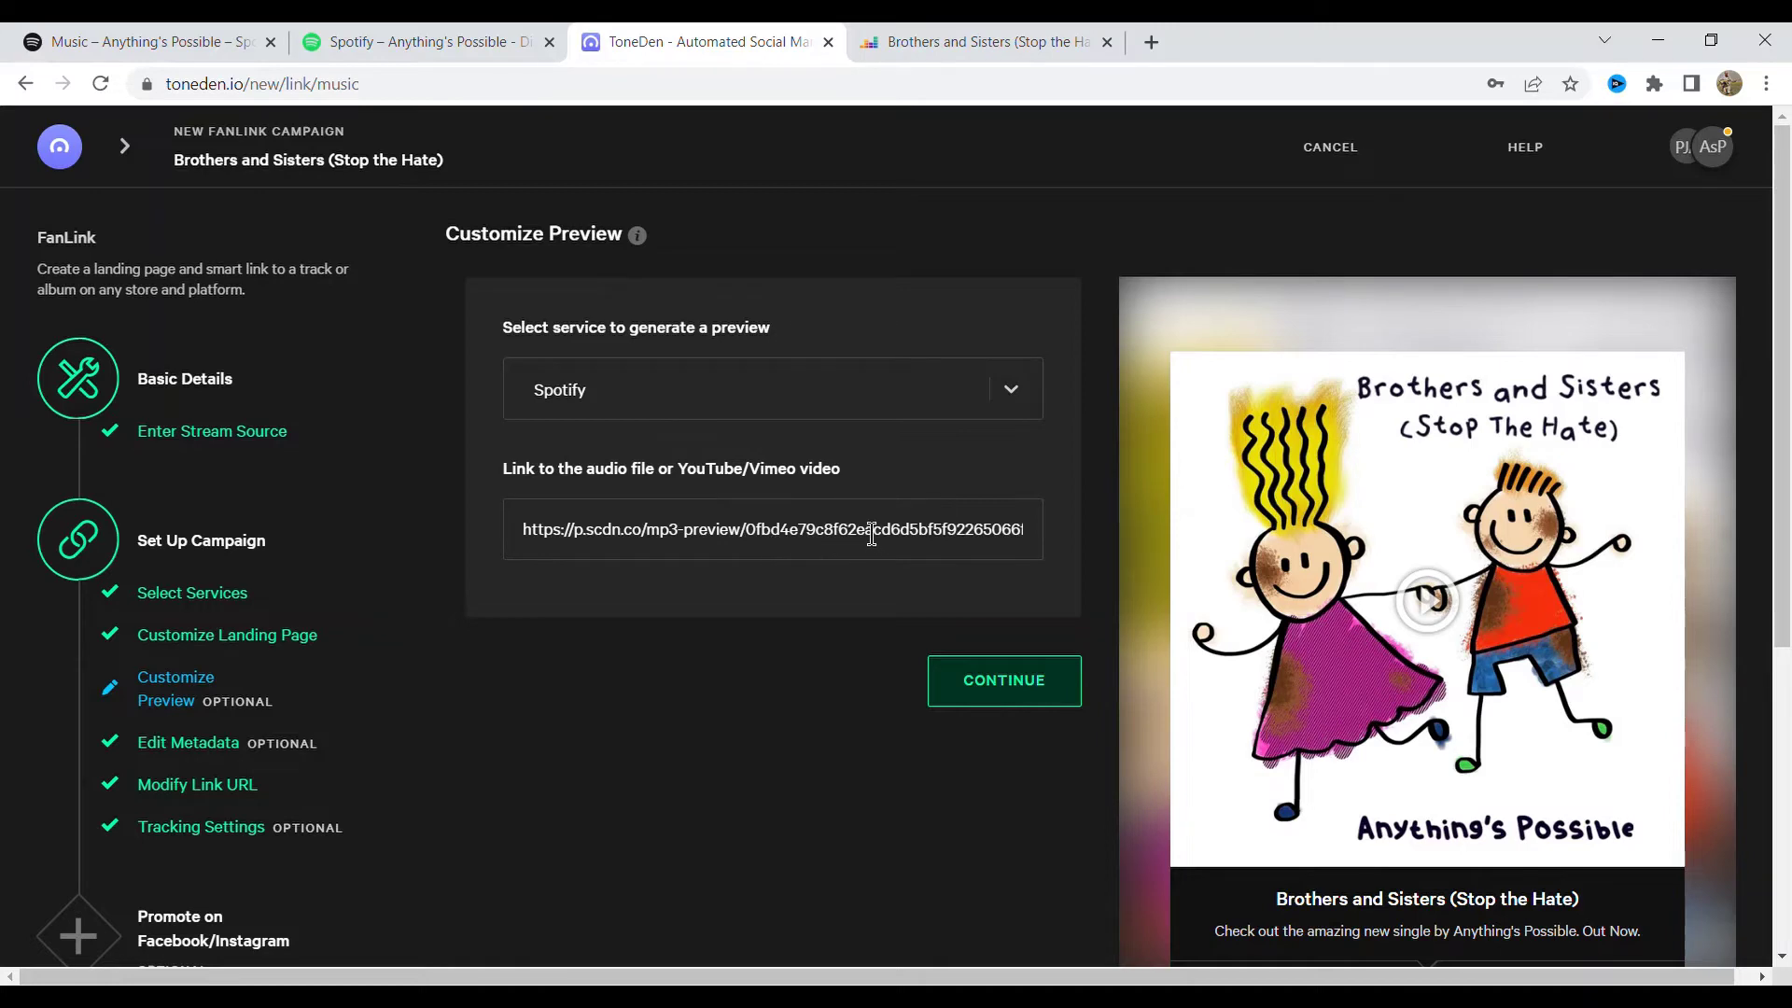
scroll(944, 509, "down", 5)
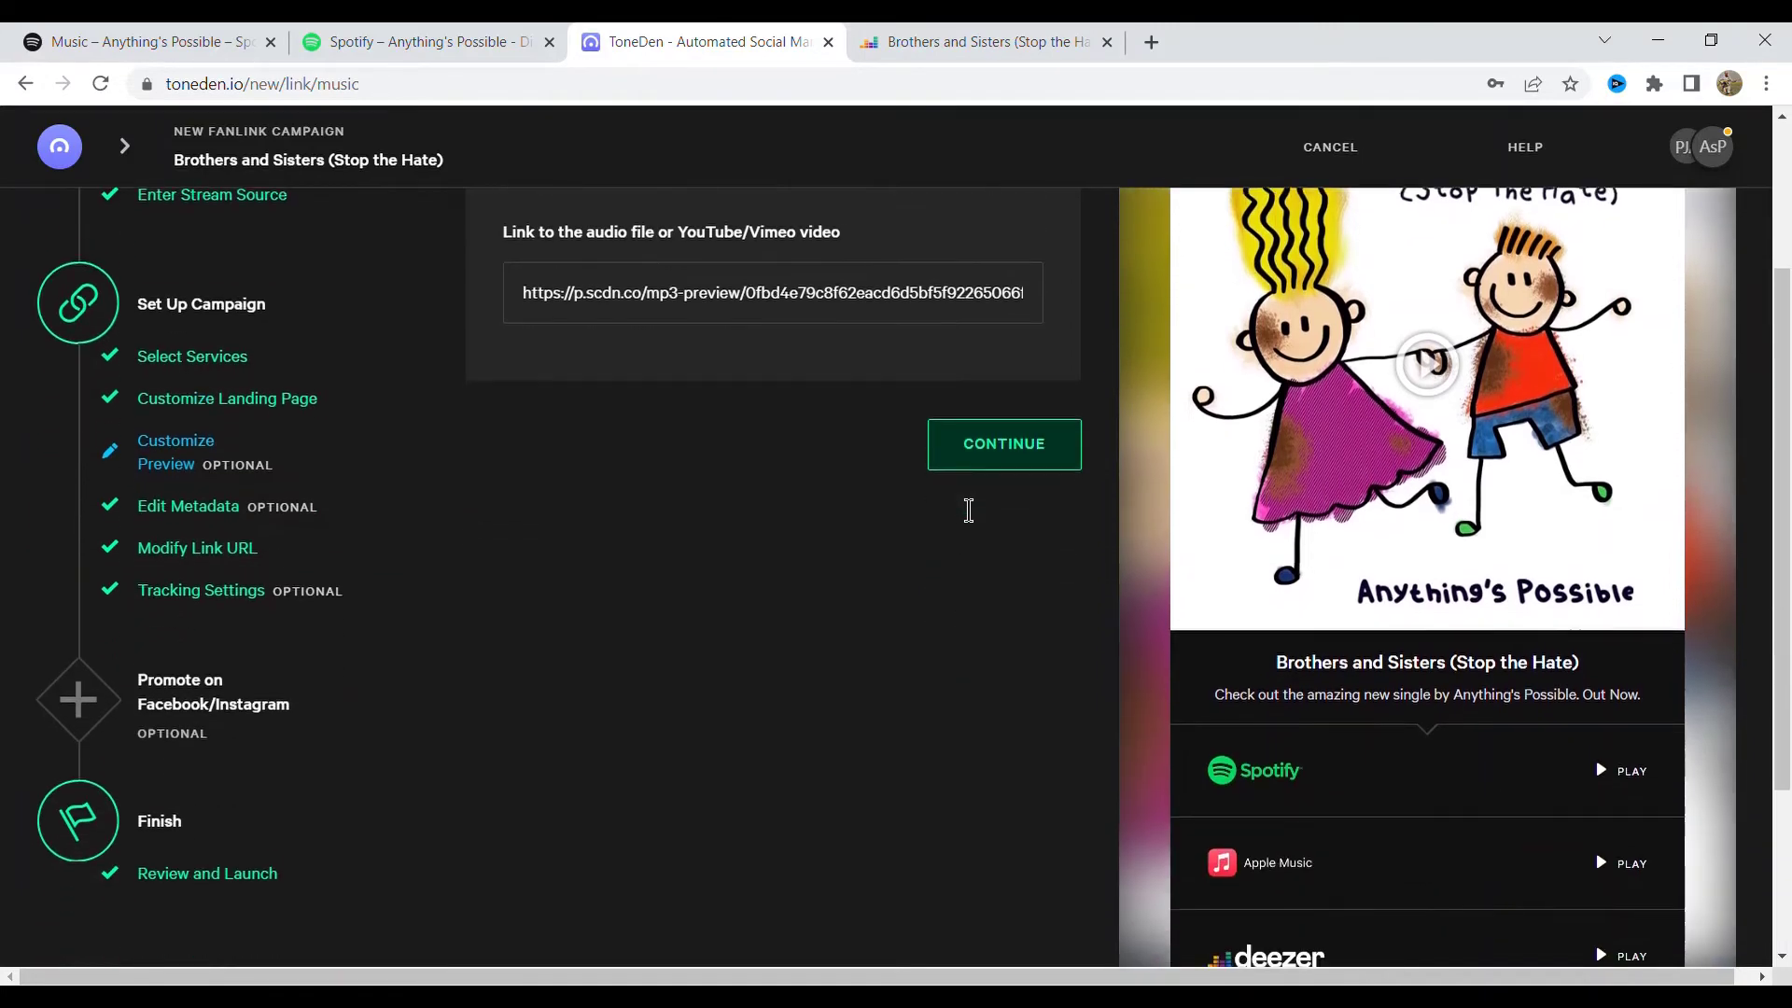
scroll(960, 508, "up", 1)
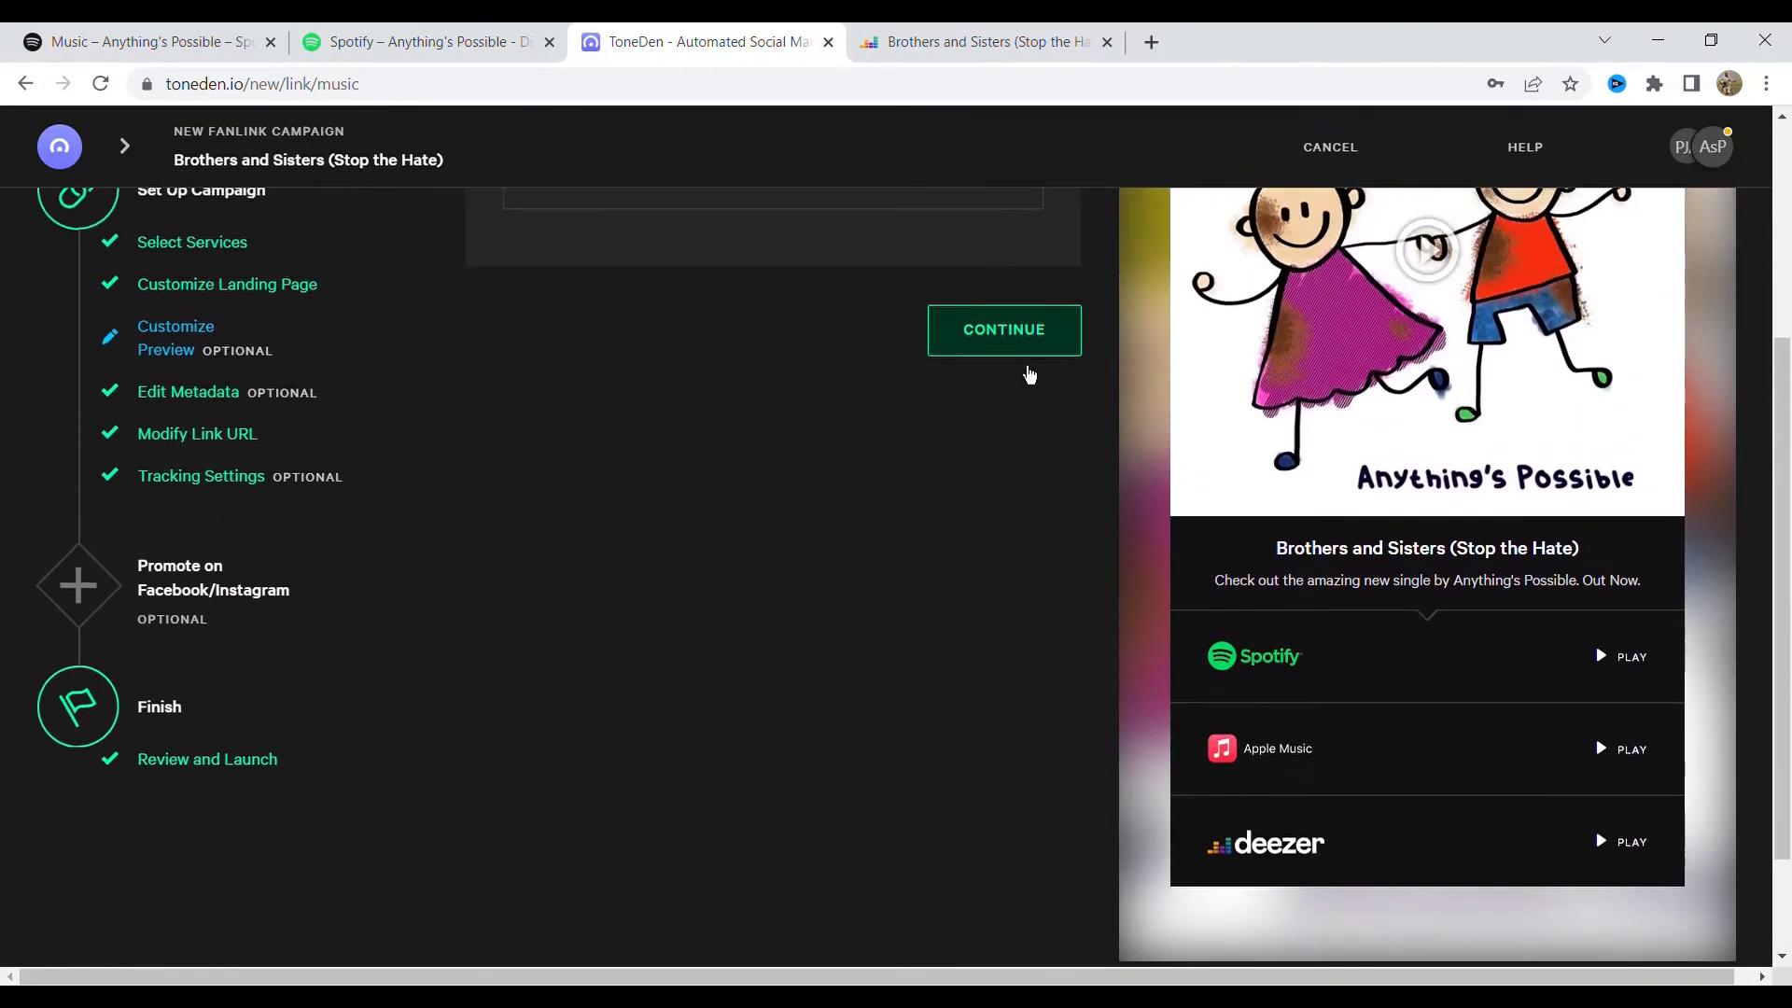
left_click(998, 353)
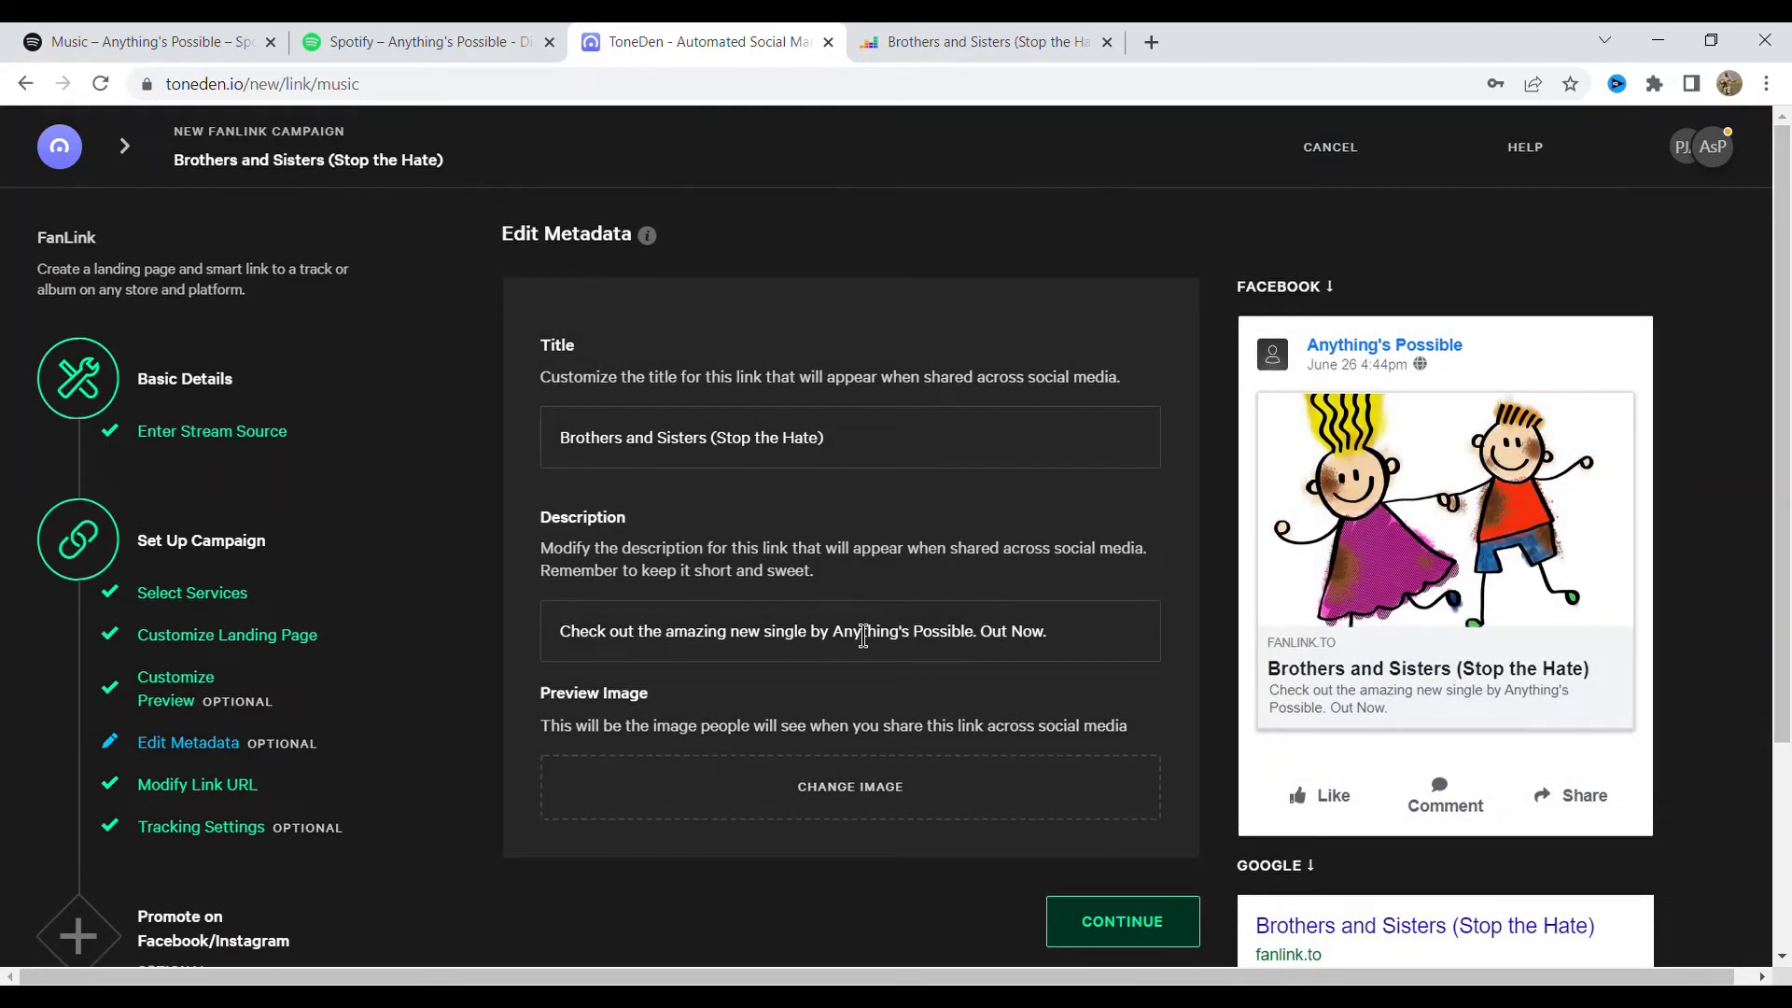
scroll(907, 624, "down", 1)
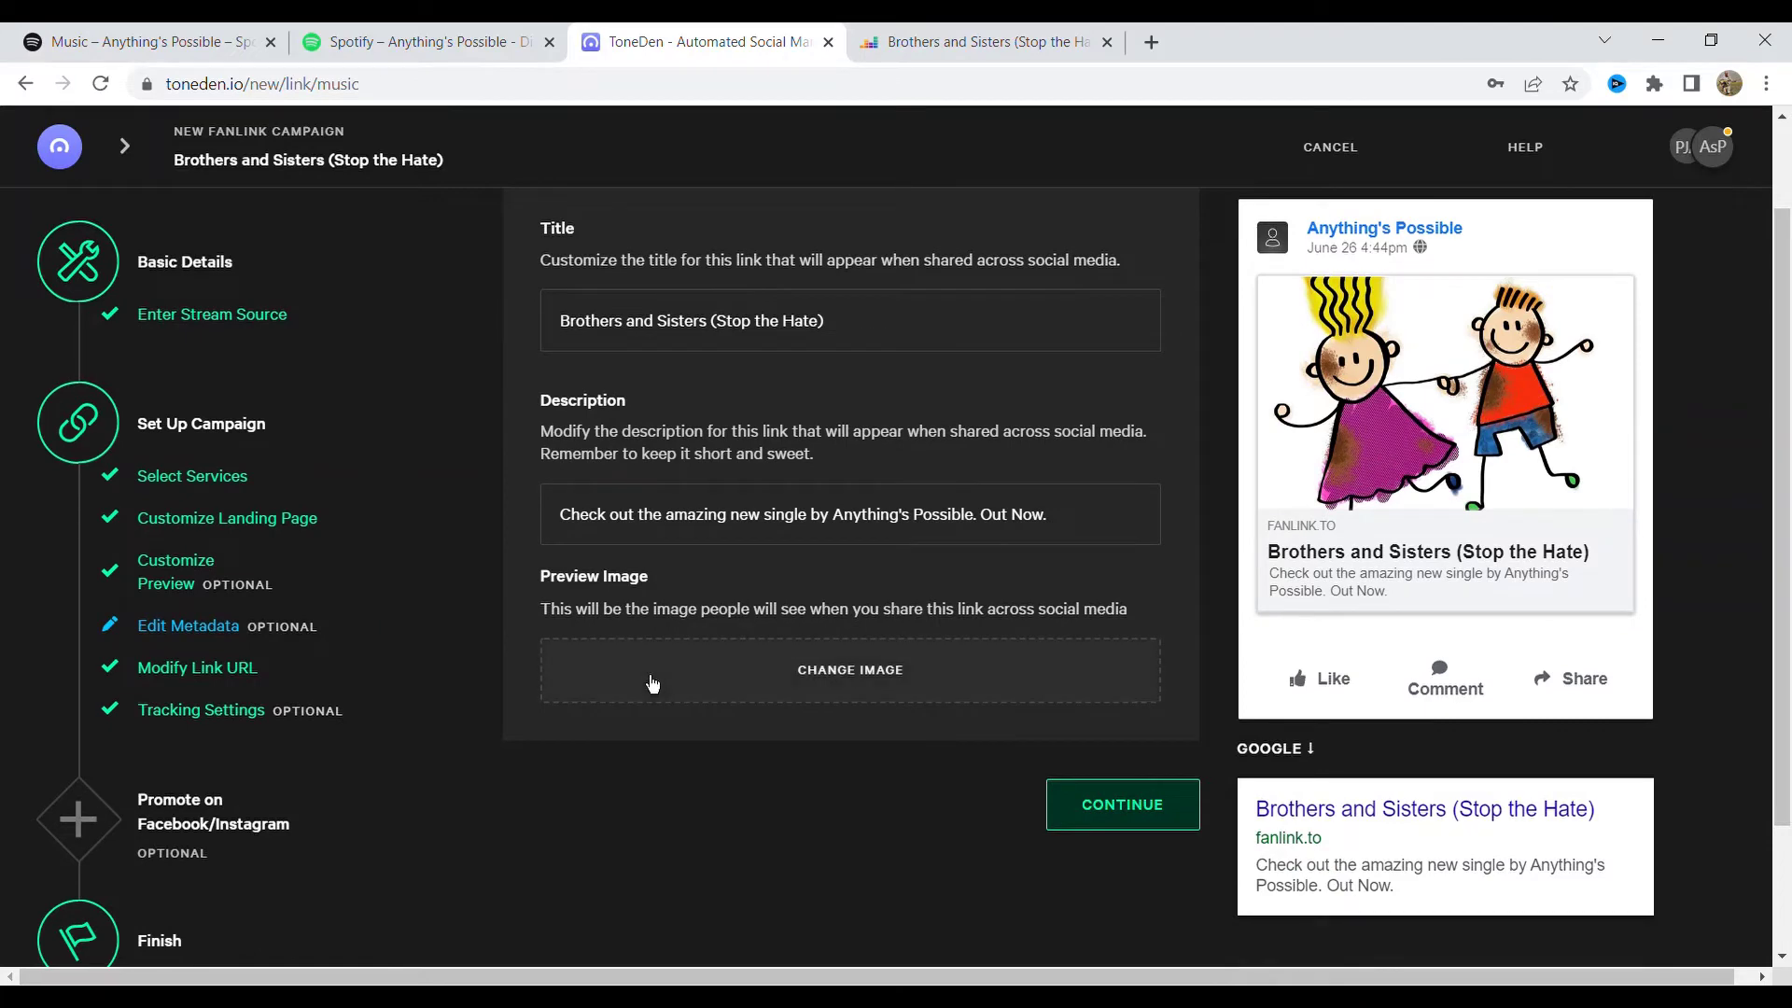
Accept the metadata and replace the auto-generated link path hyRF with BrothersandSisters
left_click(1140, 807)
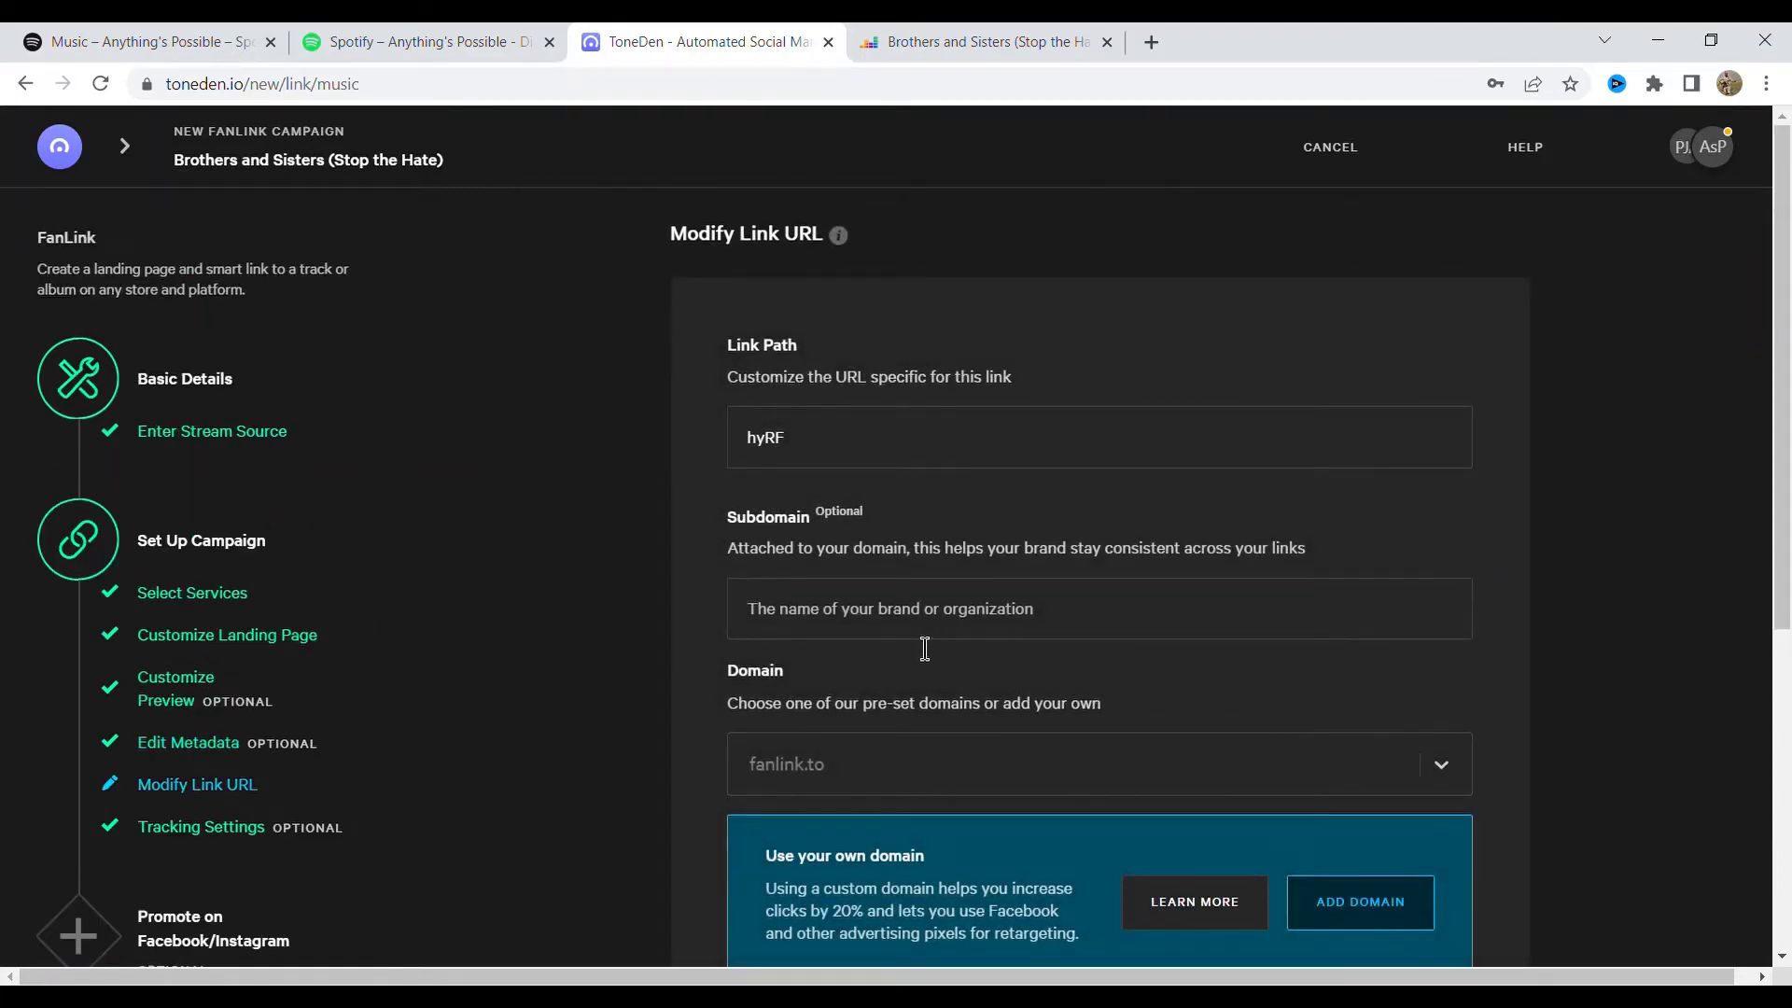
scroll(924, 635, "down", 3)
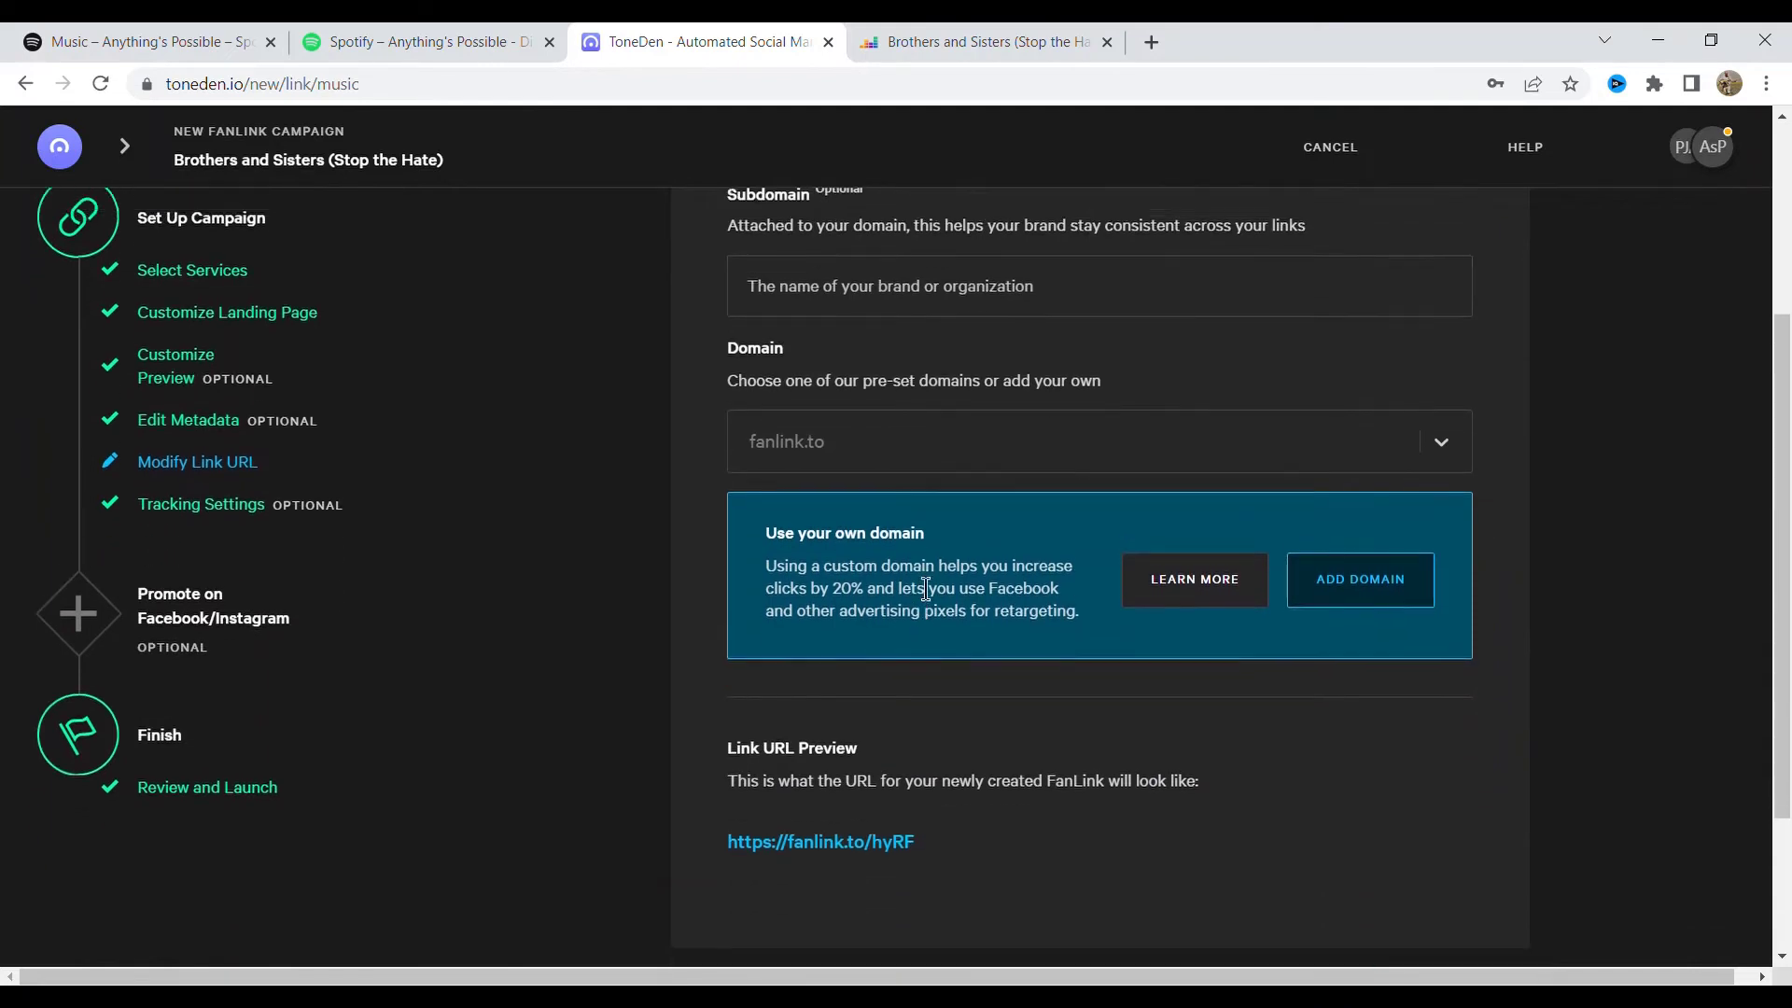
scroll(924, 588, "up", 3)
left_click(836, 454)
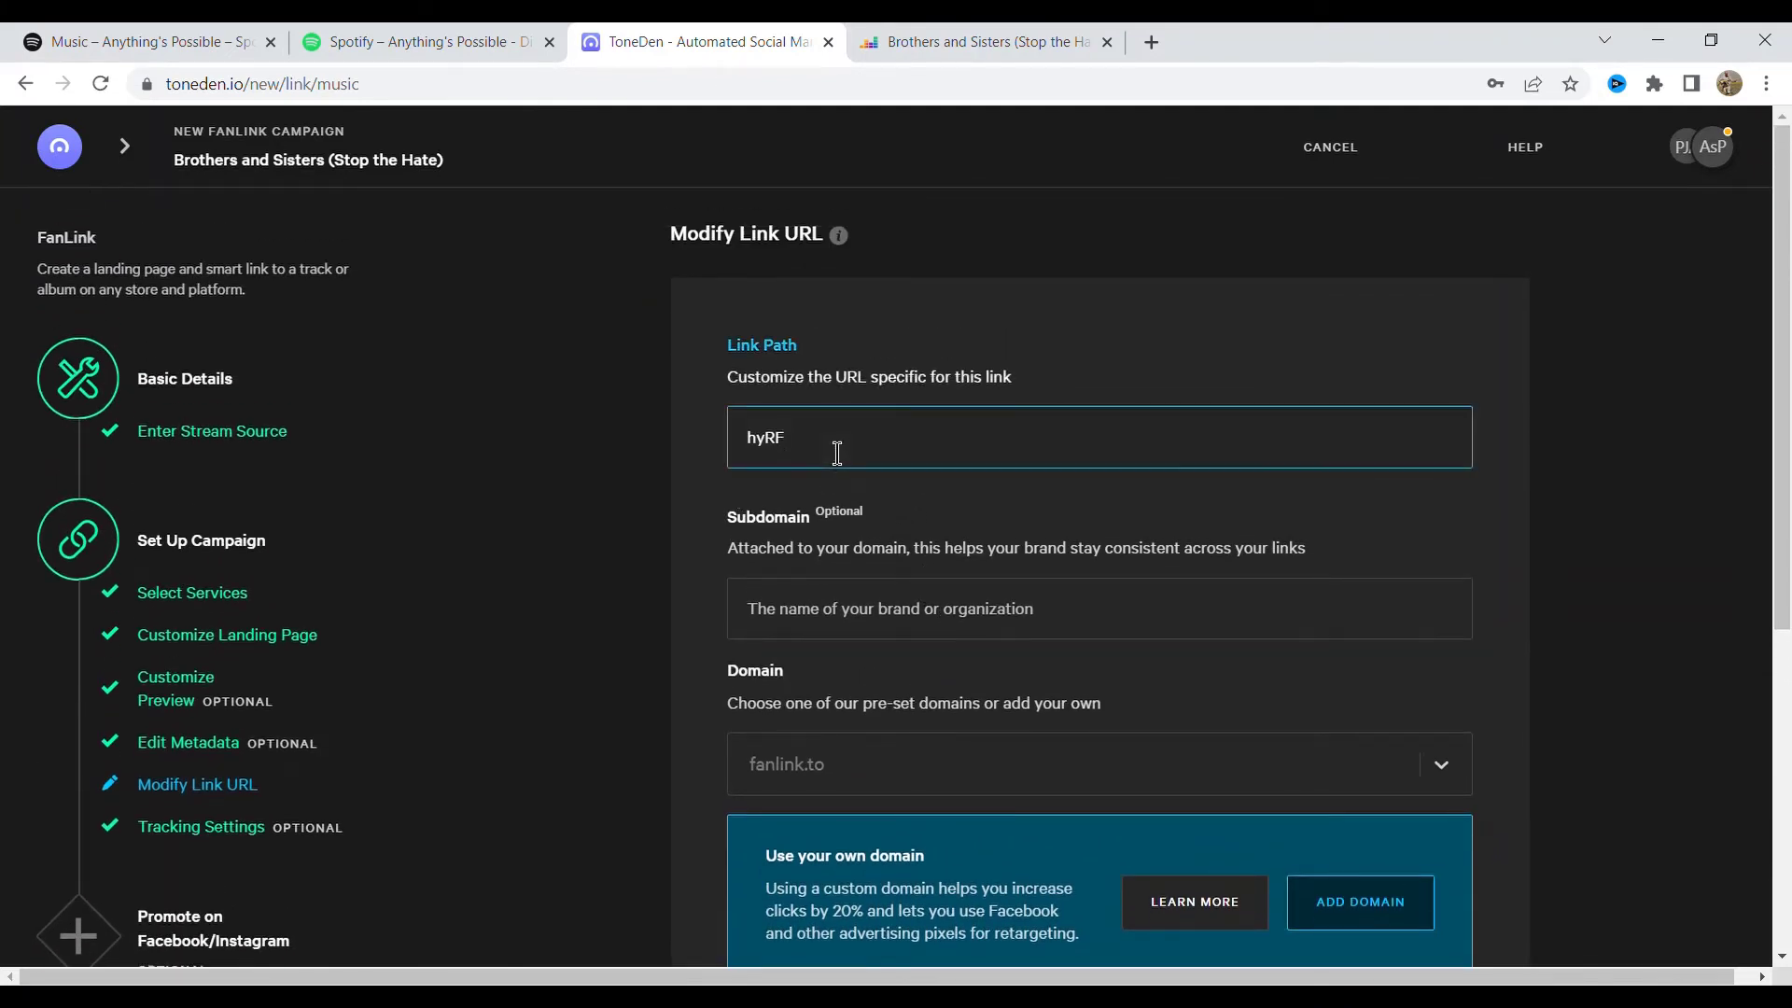
key("BackSpace")
key("BackSpace")
key("BackSpace")
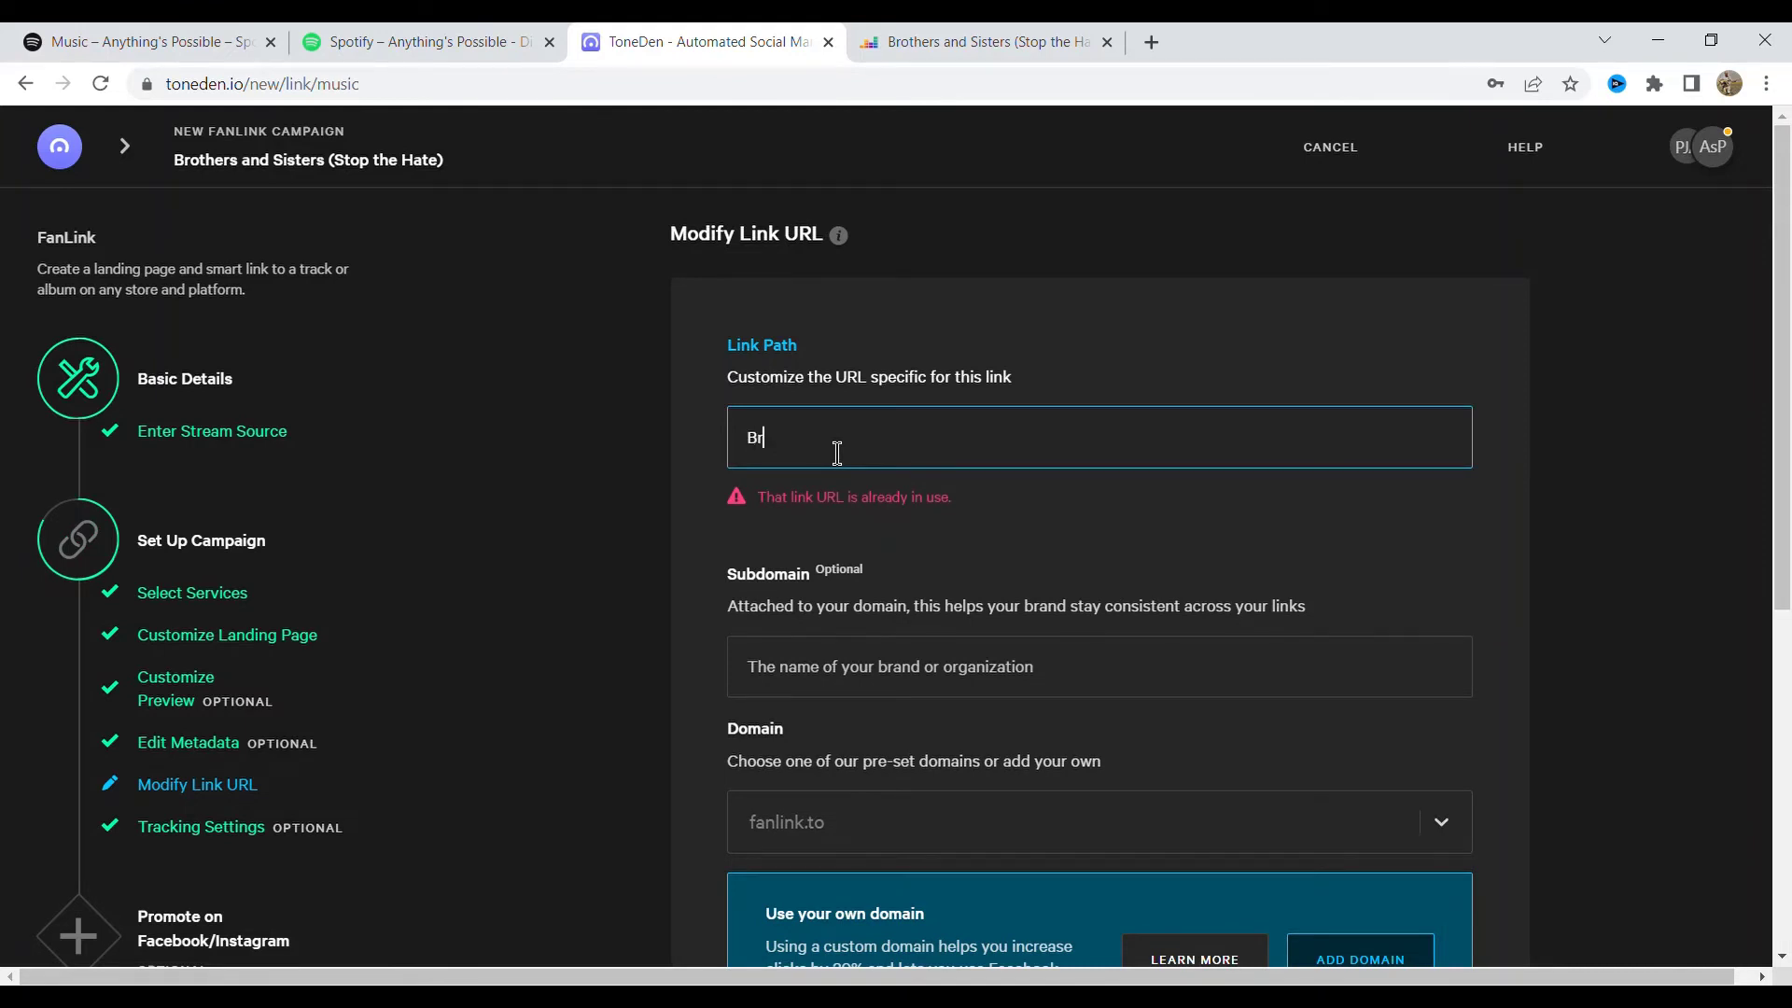
type("BrothersandSisters")
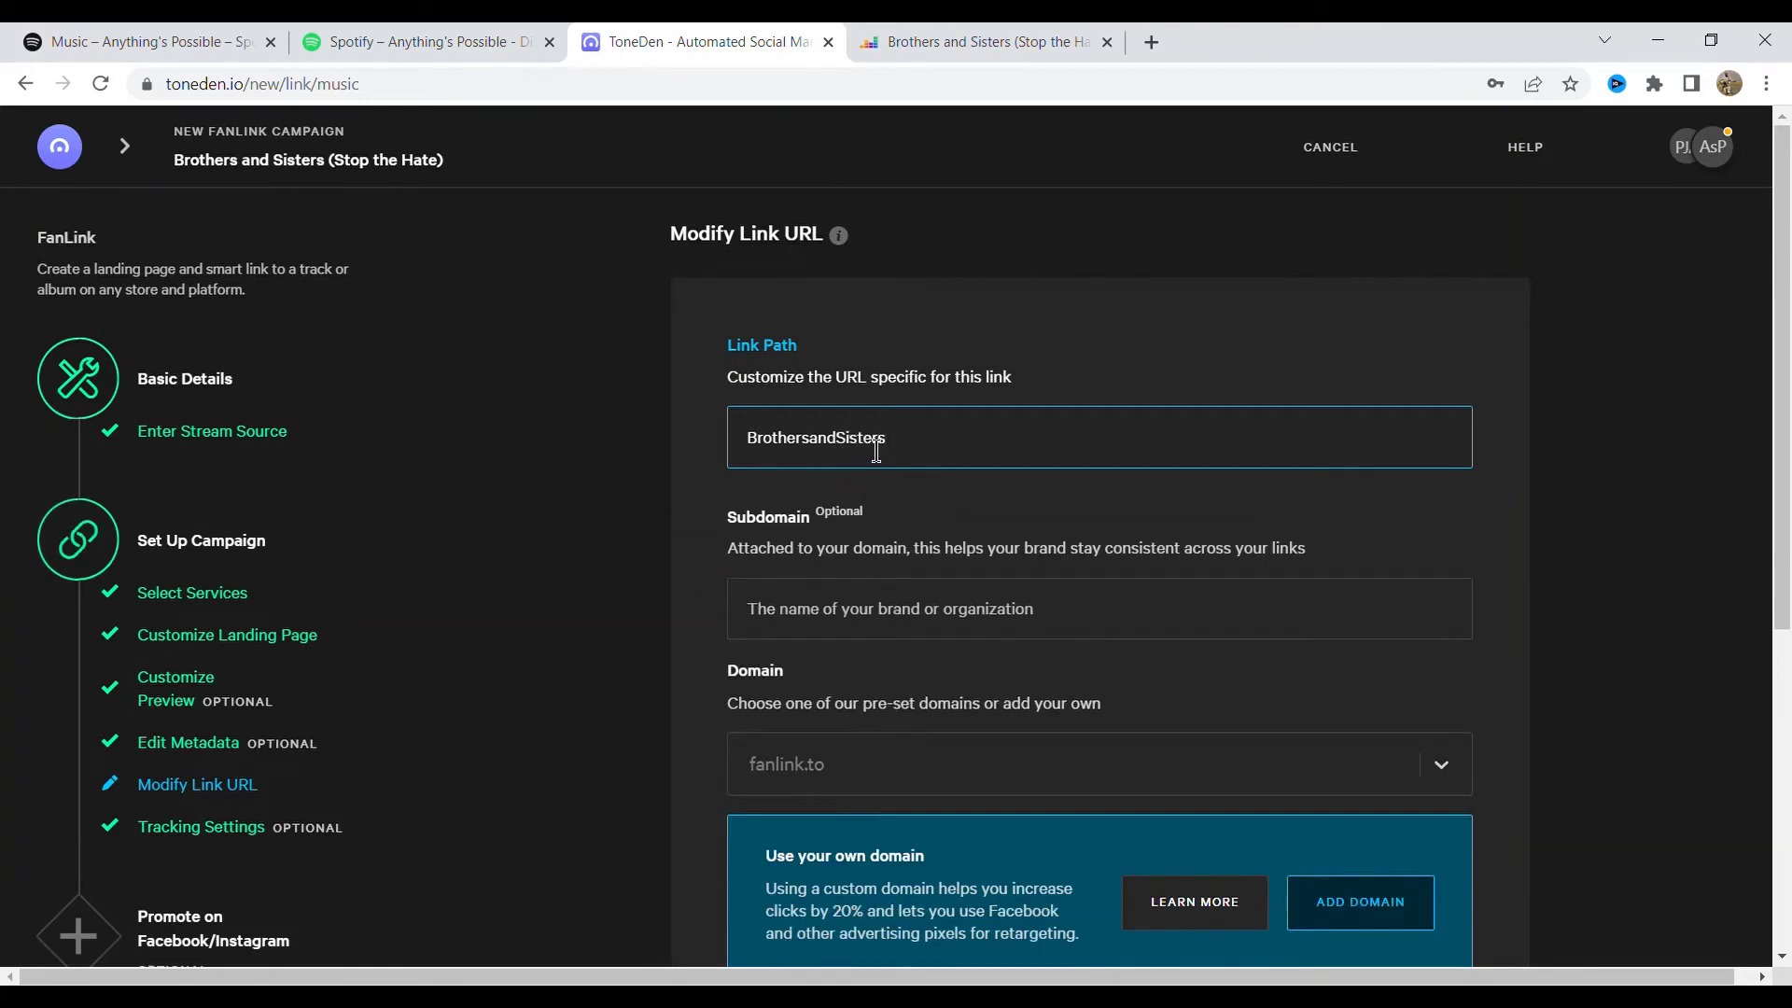
Keep the domain as fanlink.to and continue to Tracking Settings
scroll(882, 446, "down", 3)
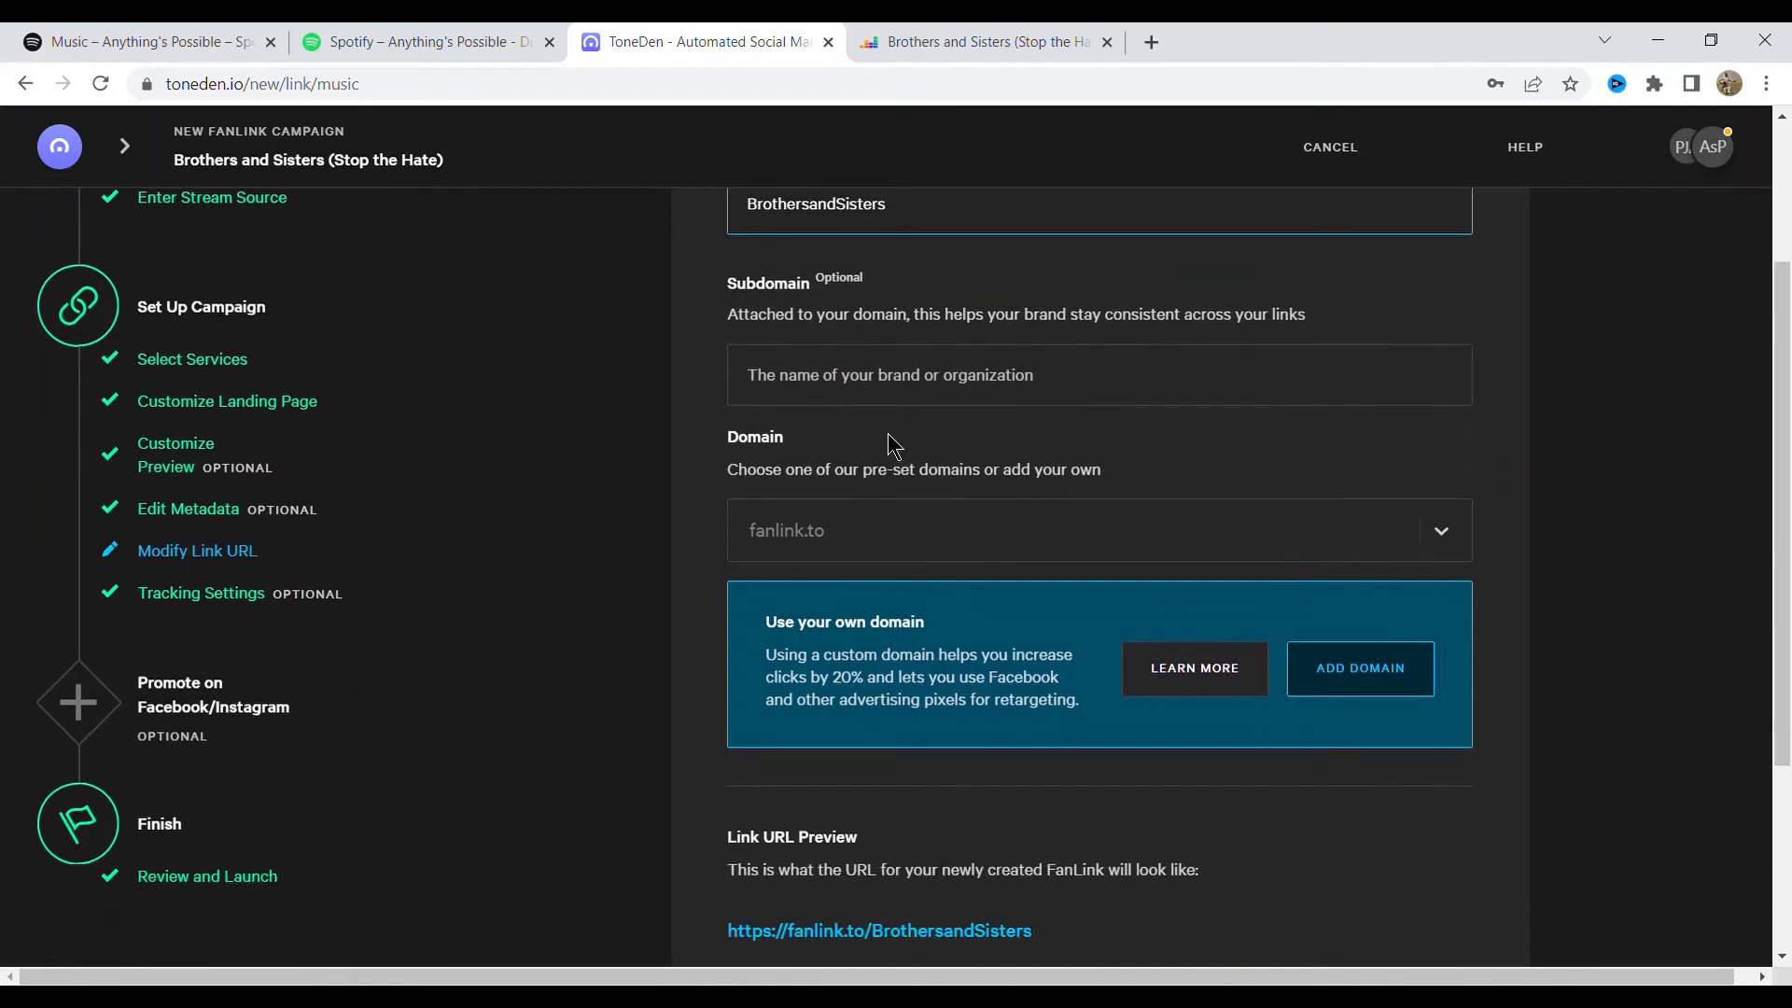
scroll(888, 434, "down", 1)
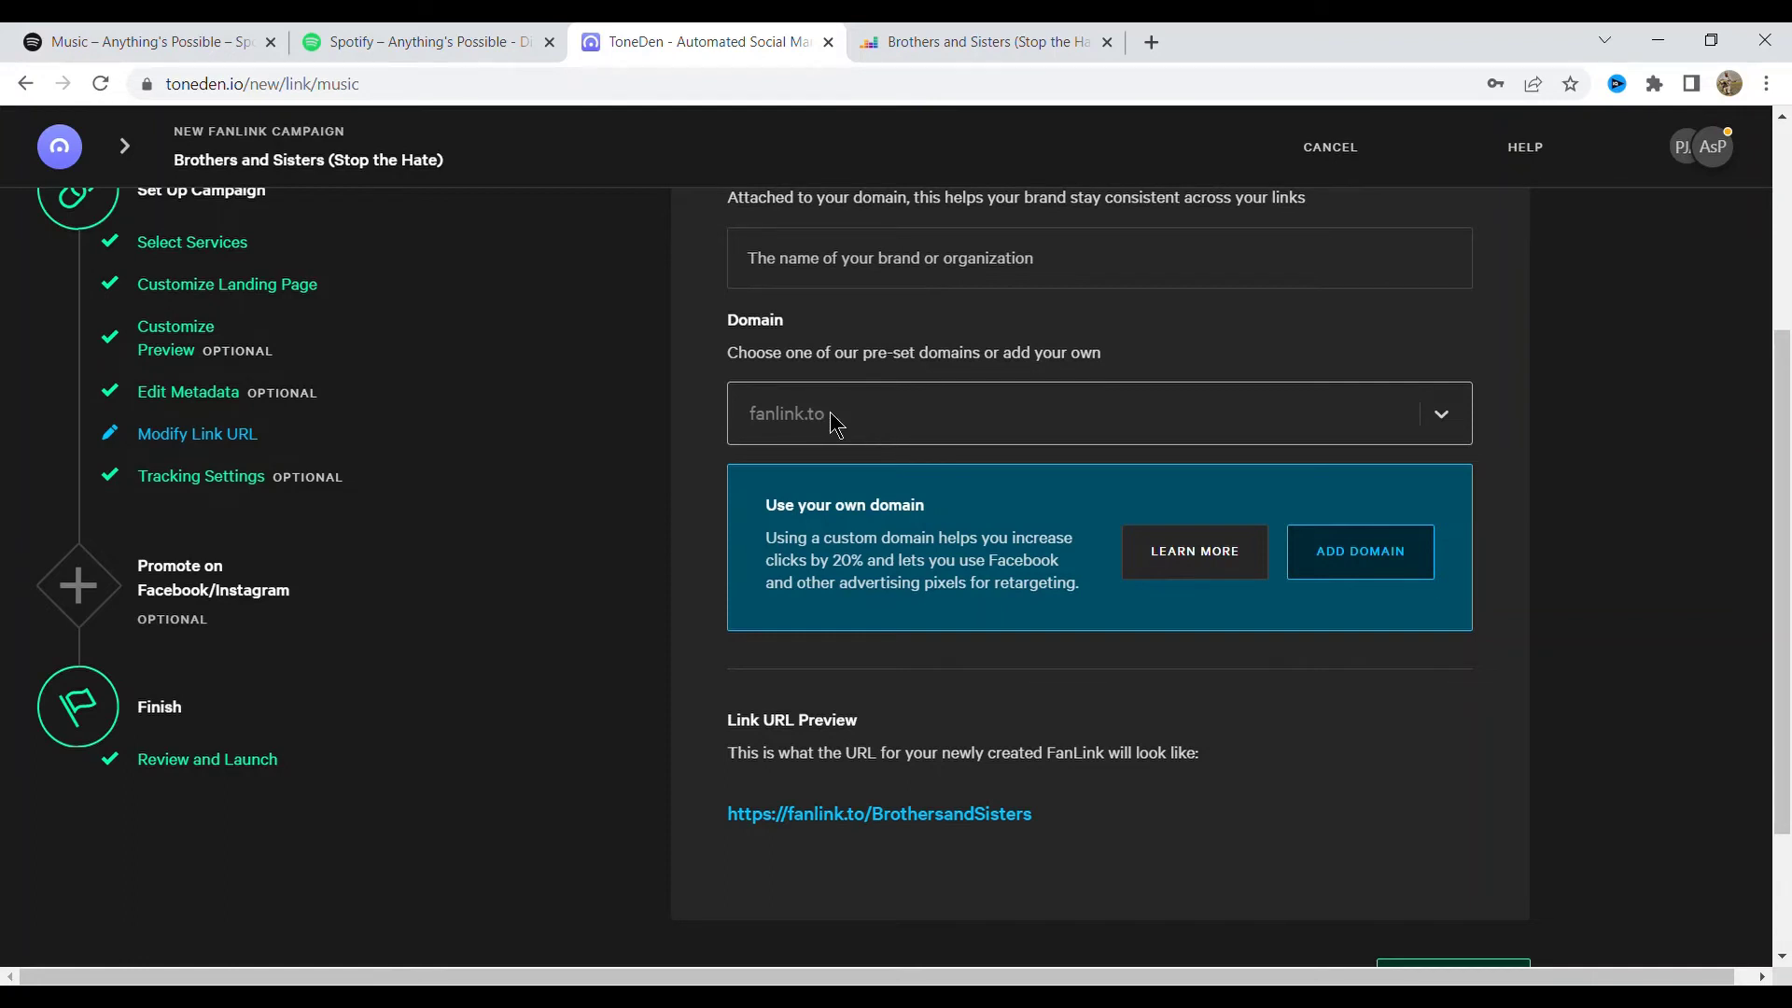
left_click(901, 414)
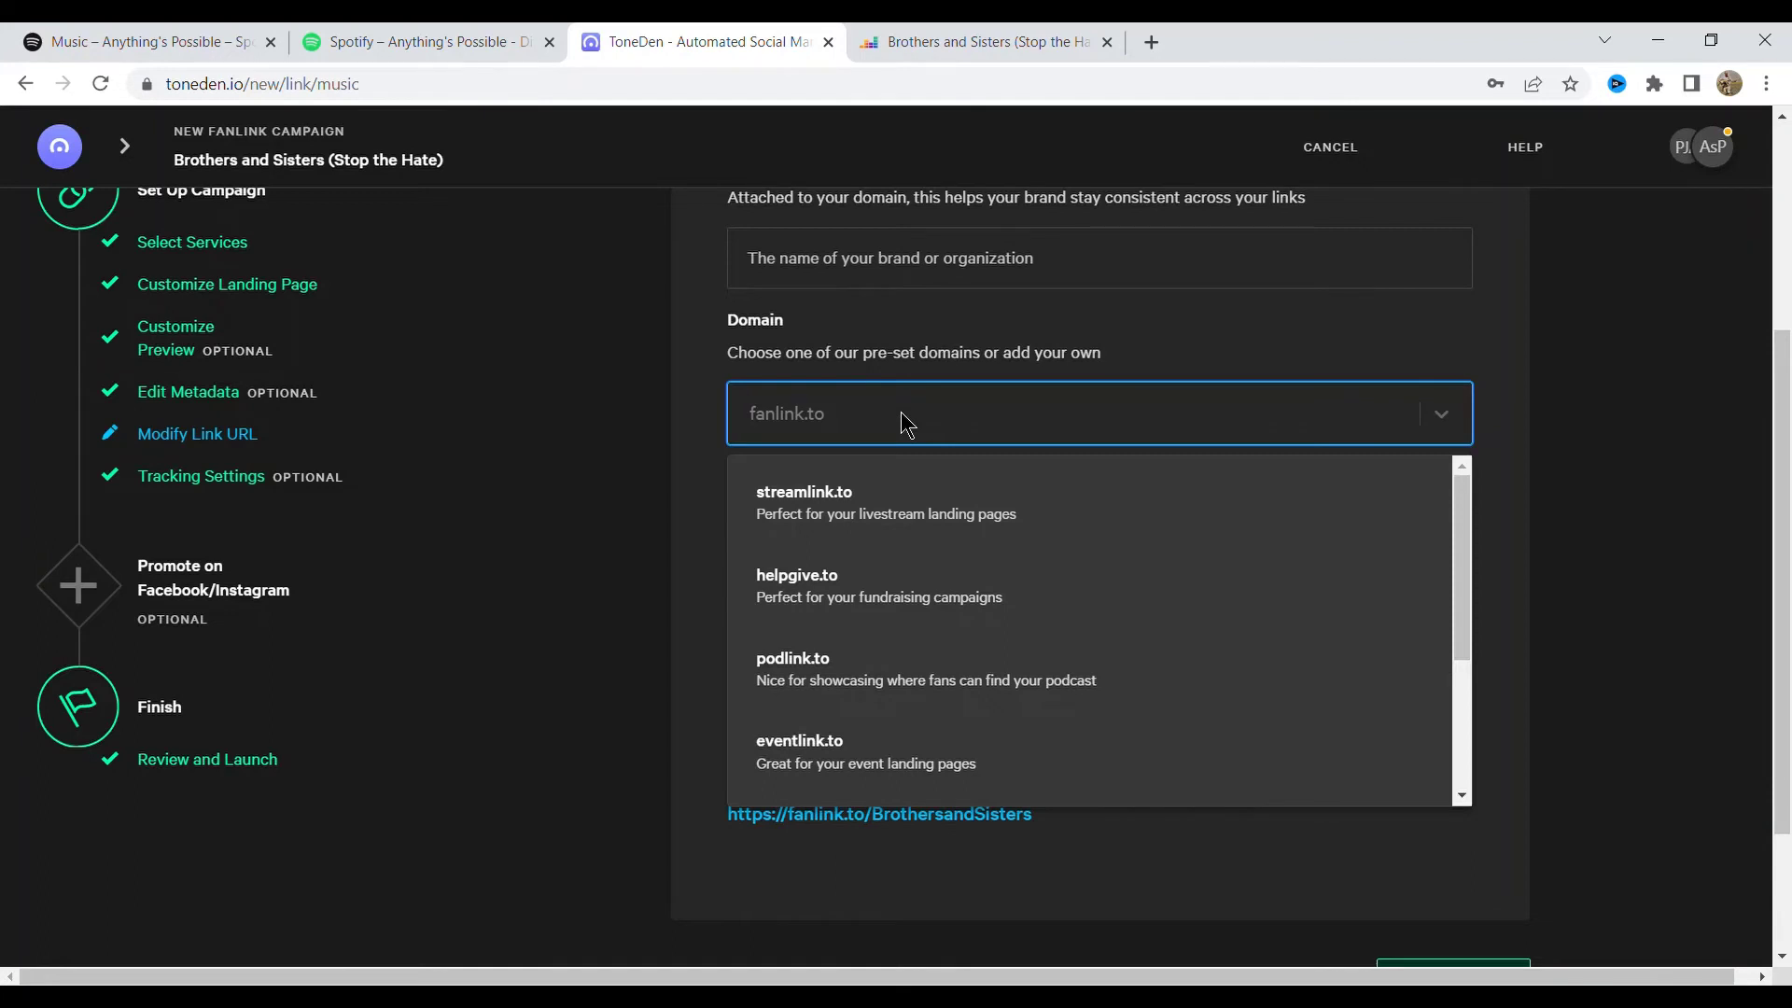
left_click(901, 412)
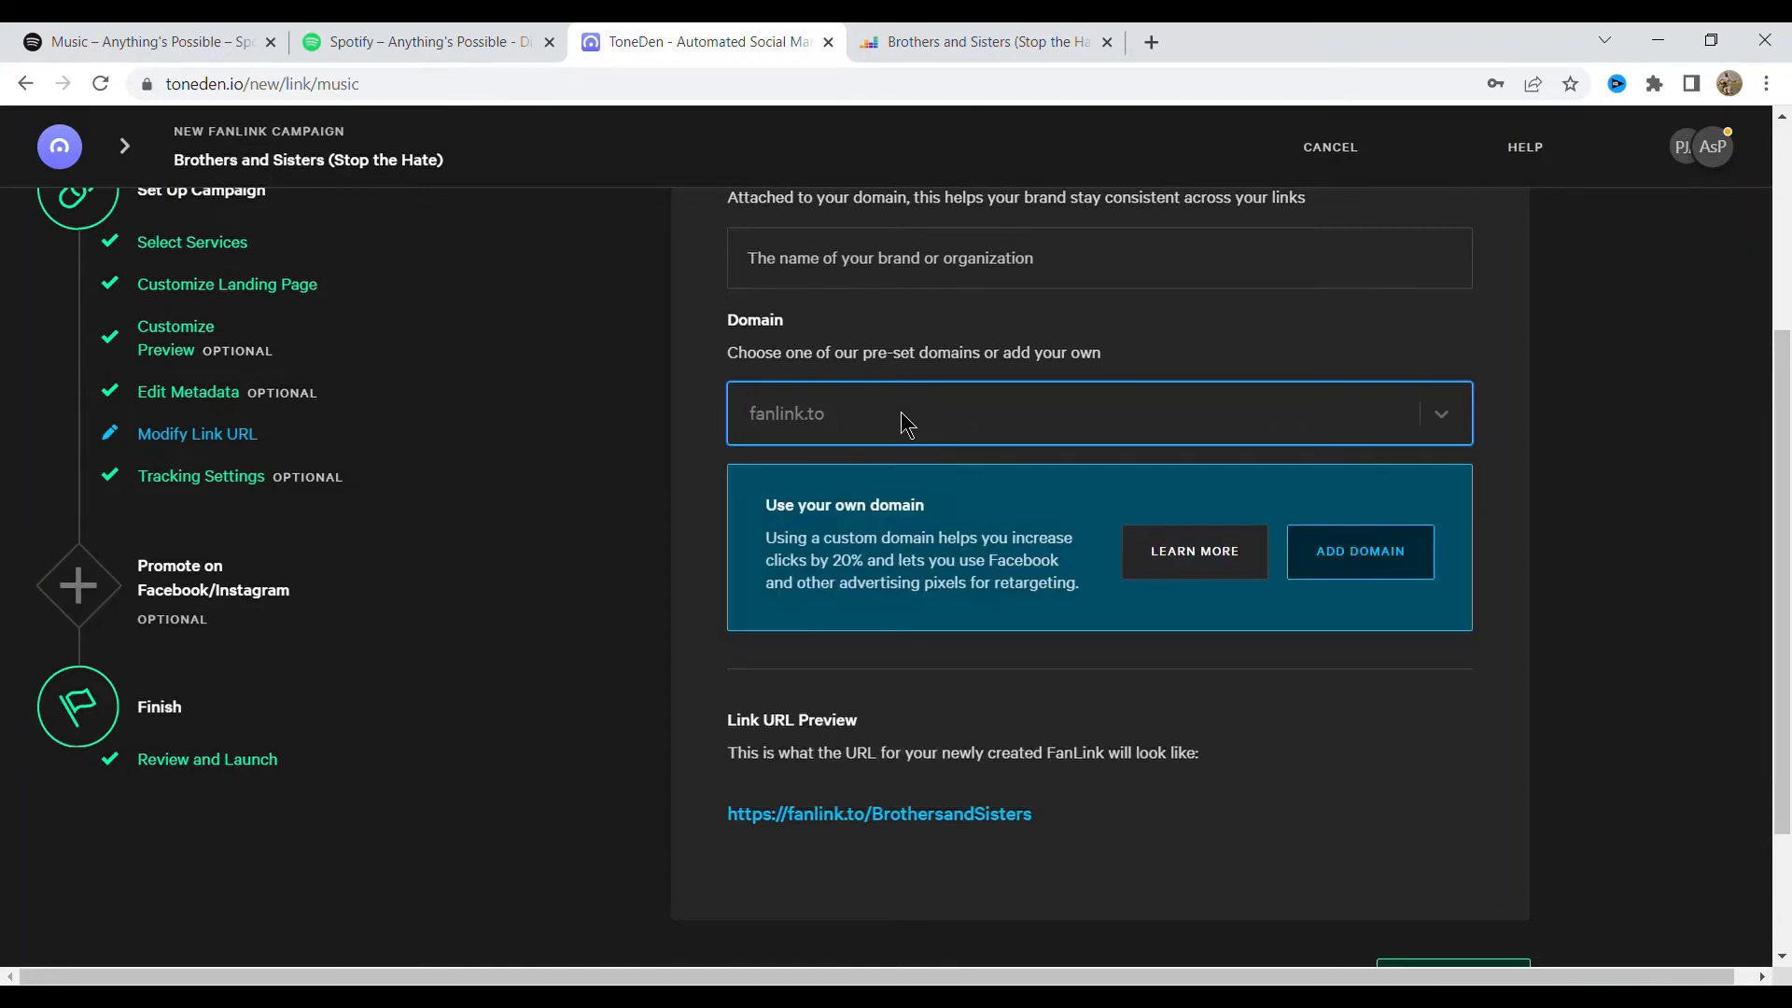
left_click(1391, 767)
scroll(1381, 768, "down", 2)
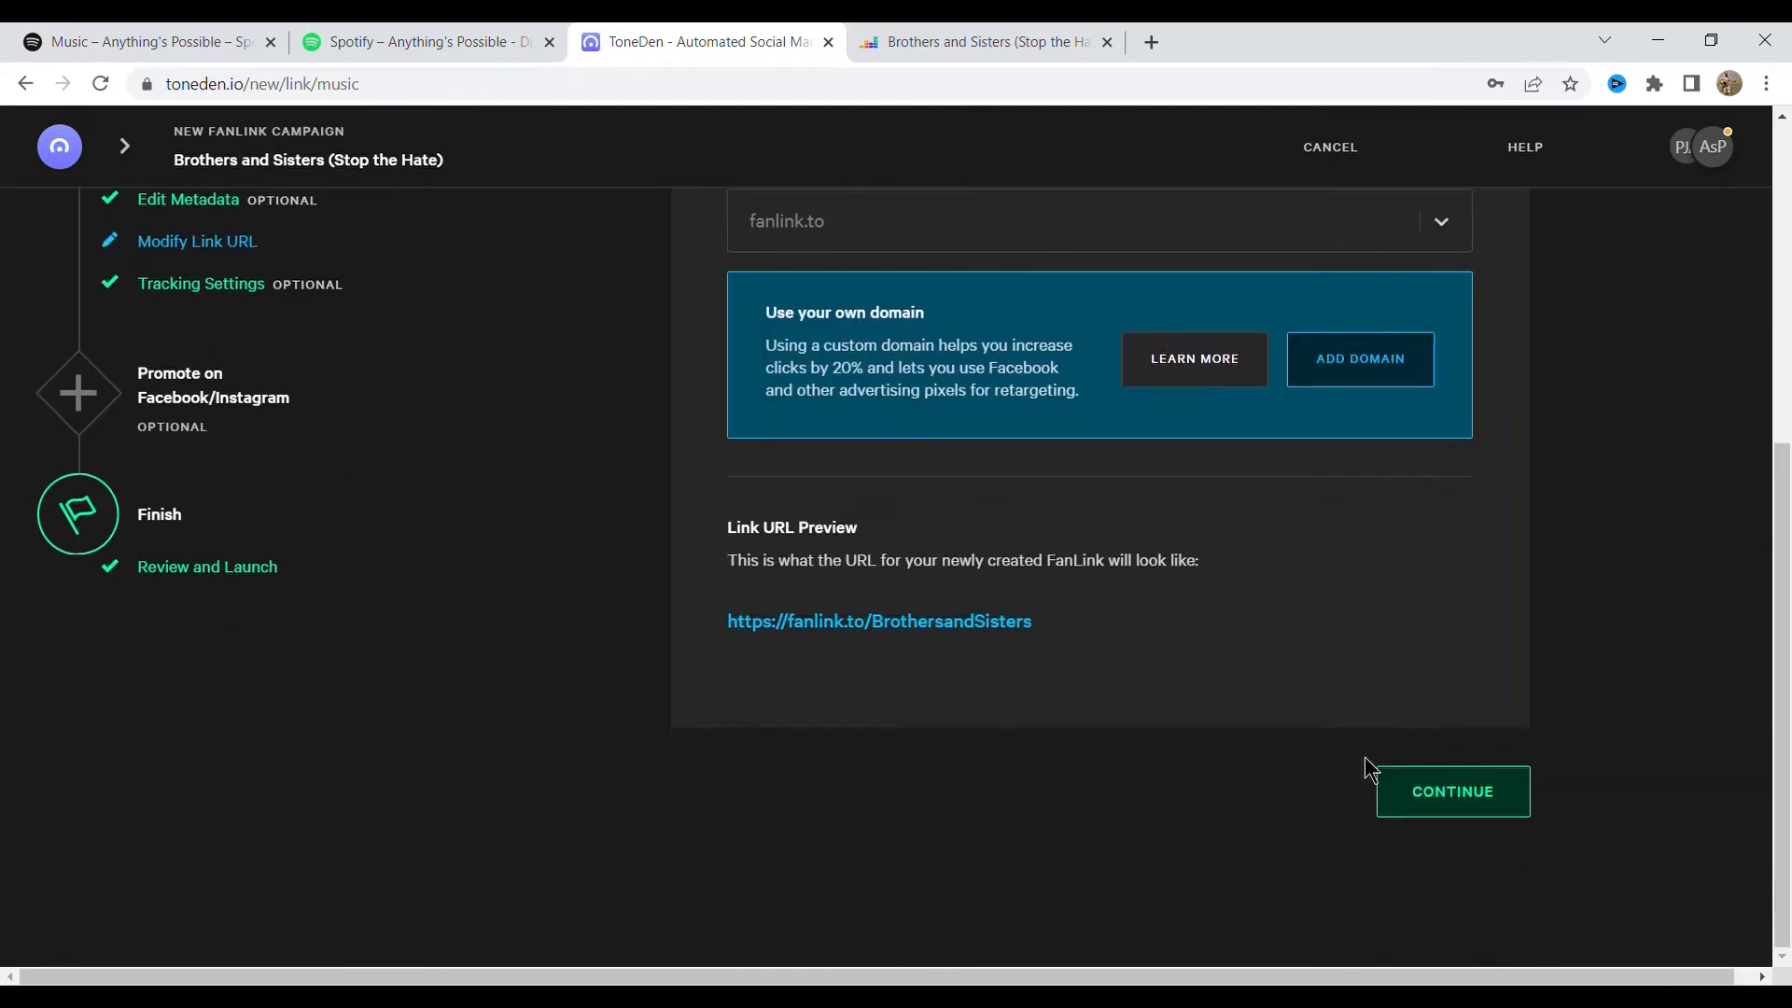
left_click(1472, 807)
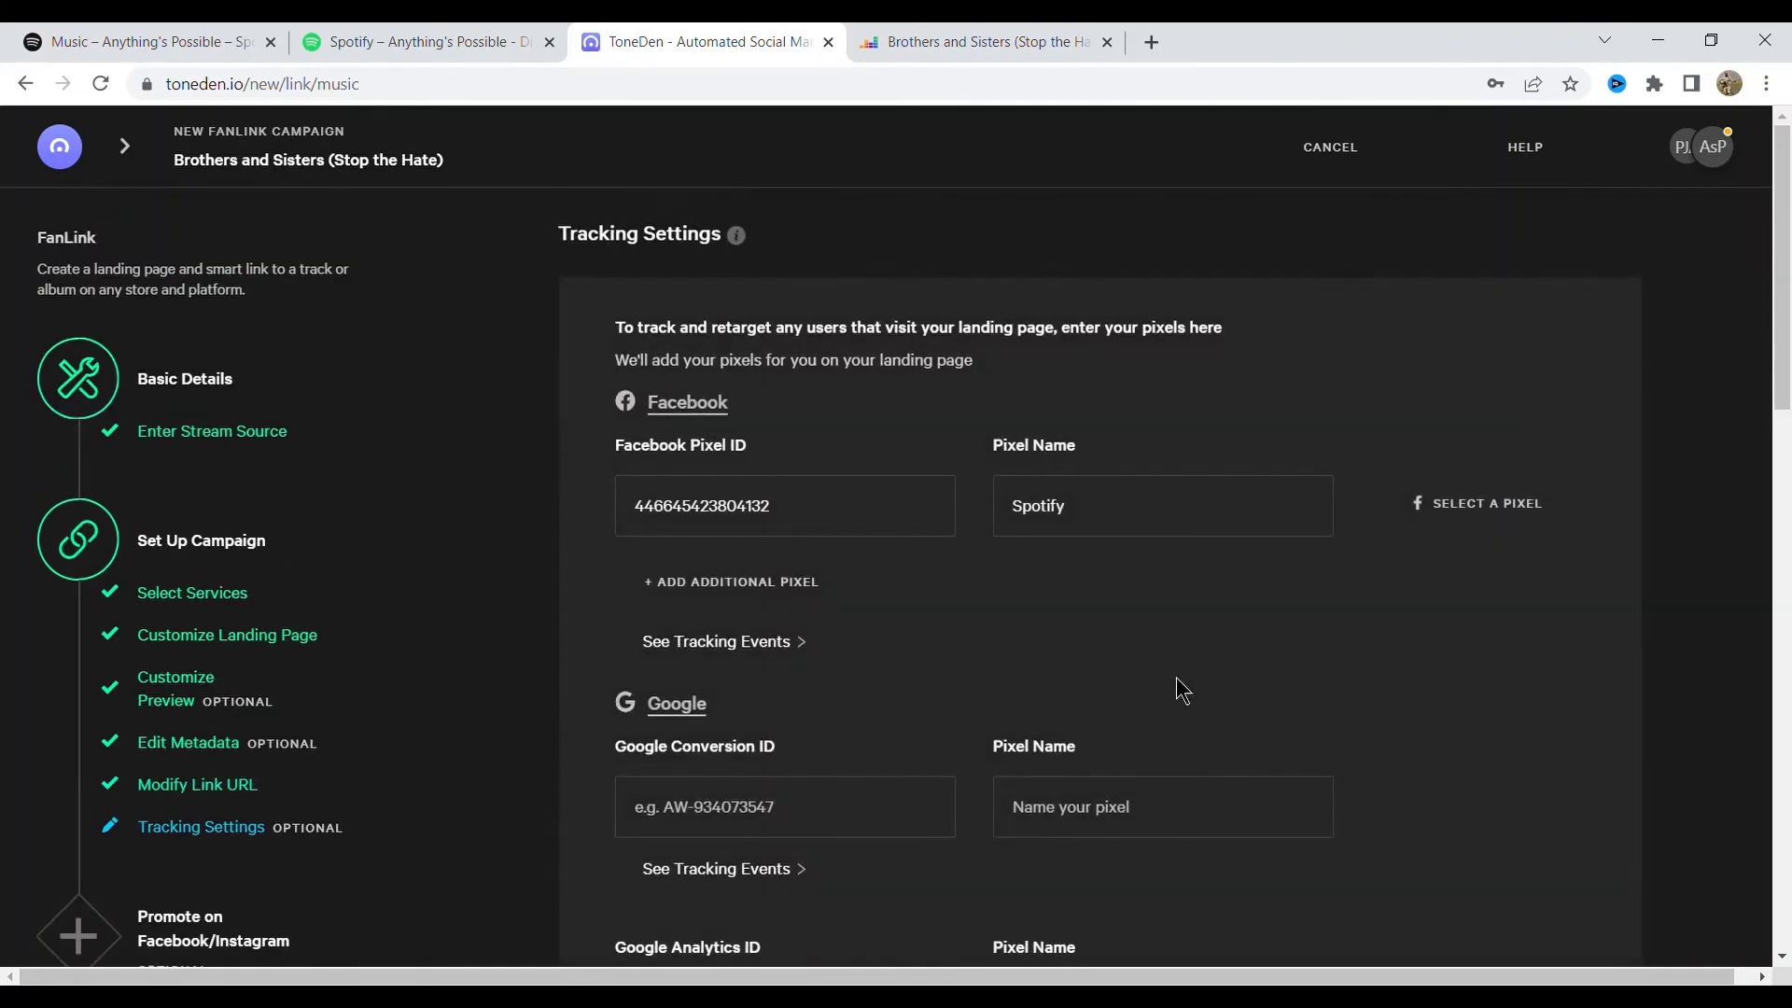
Keep the prefilled Spotify Facebook pixel and empty affiliate codes, then continue to Review and Launch
double_click(731, 518)
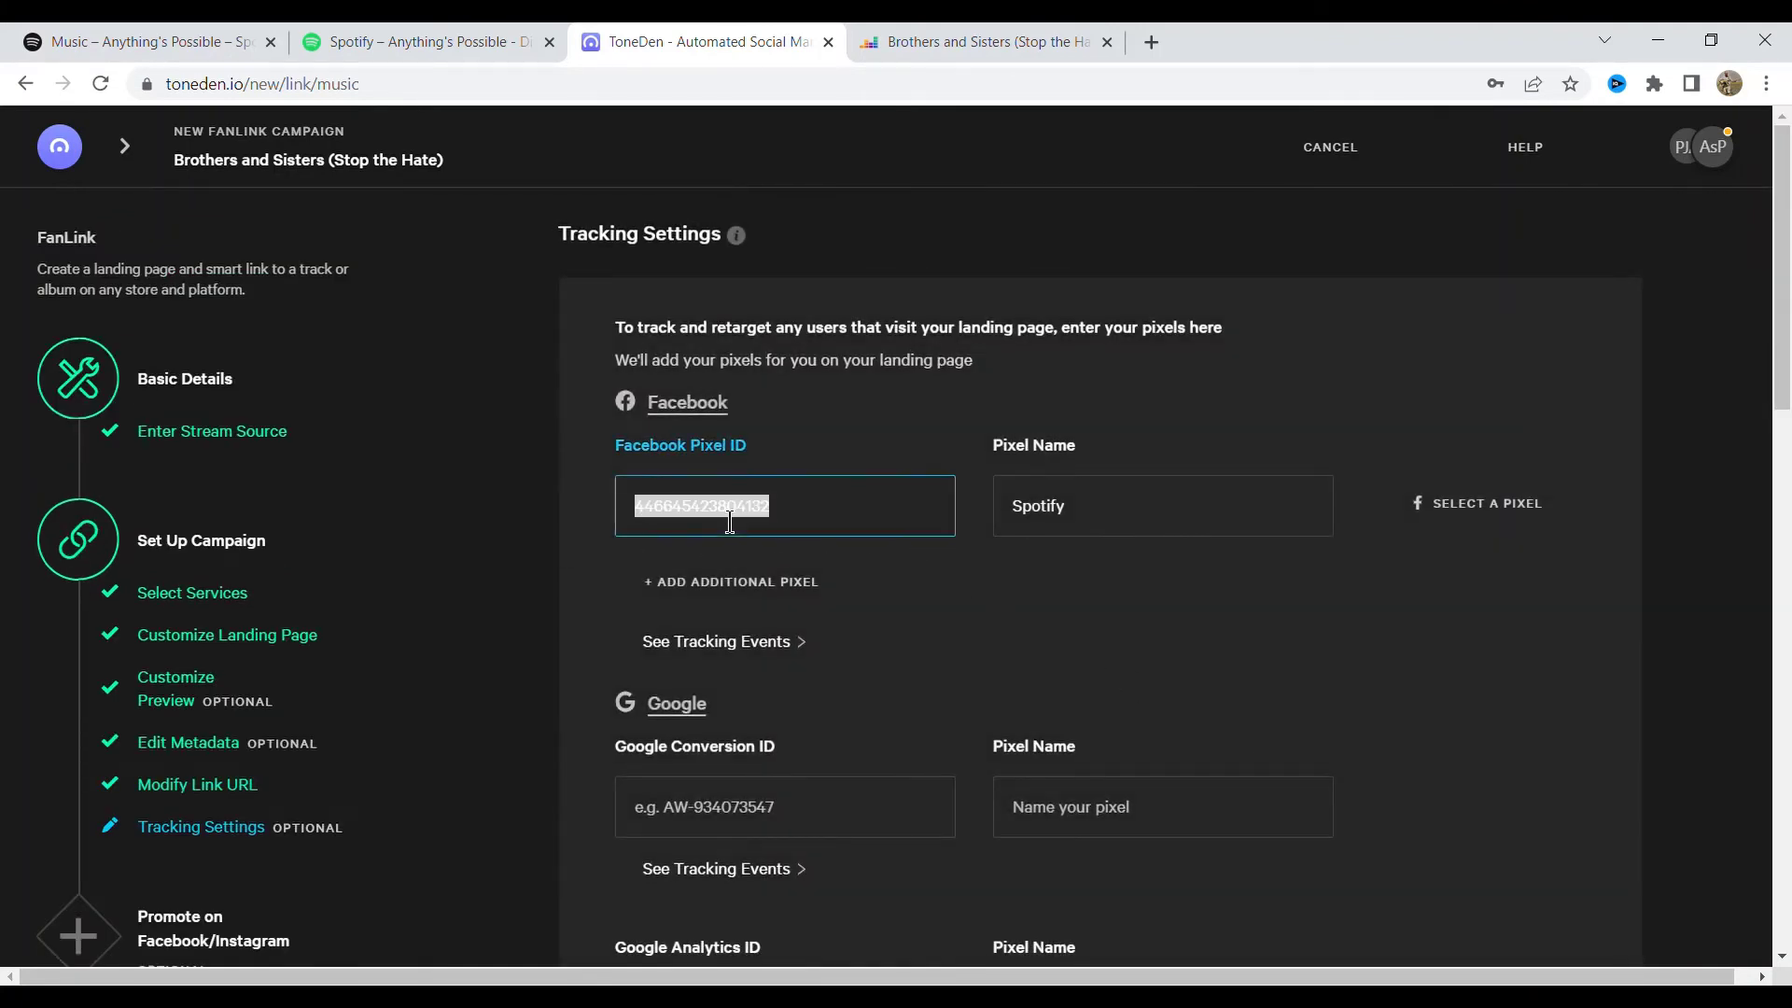
scroll(894, 512, "down", 1)
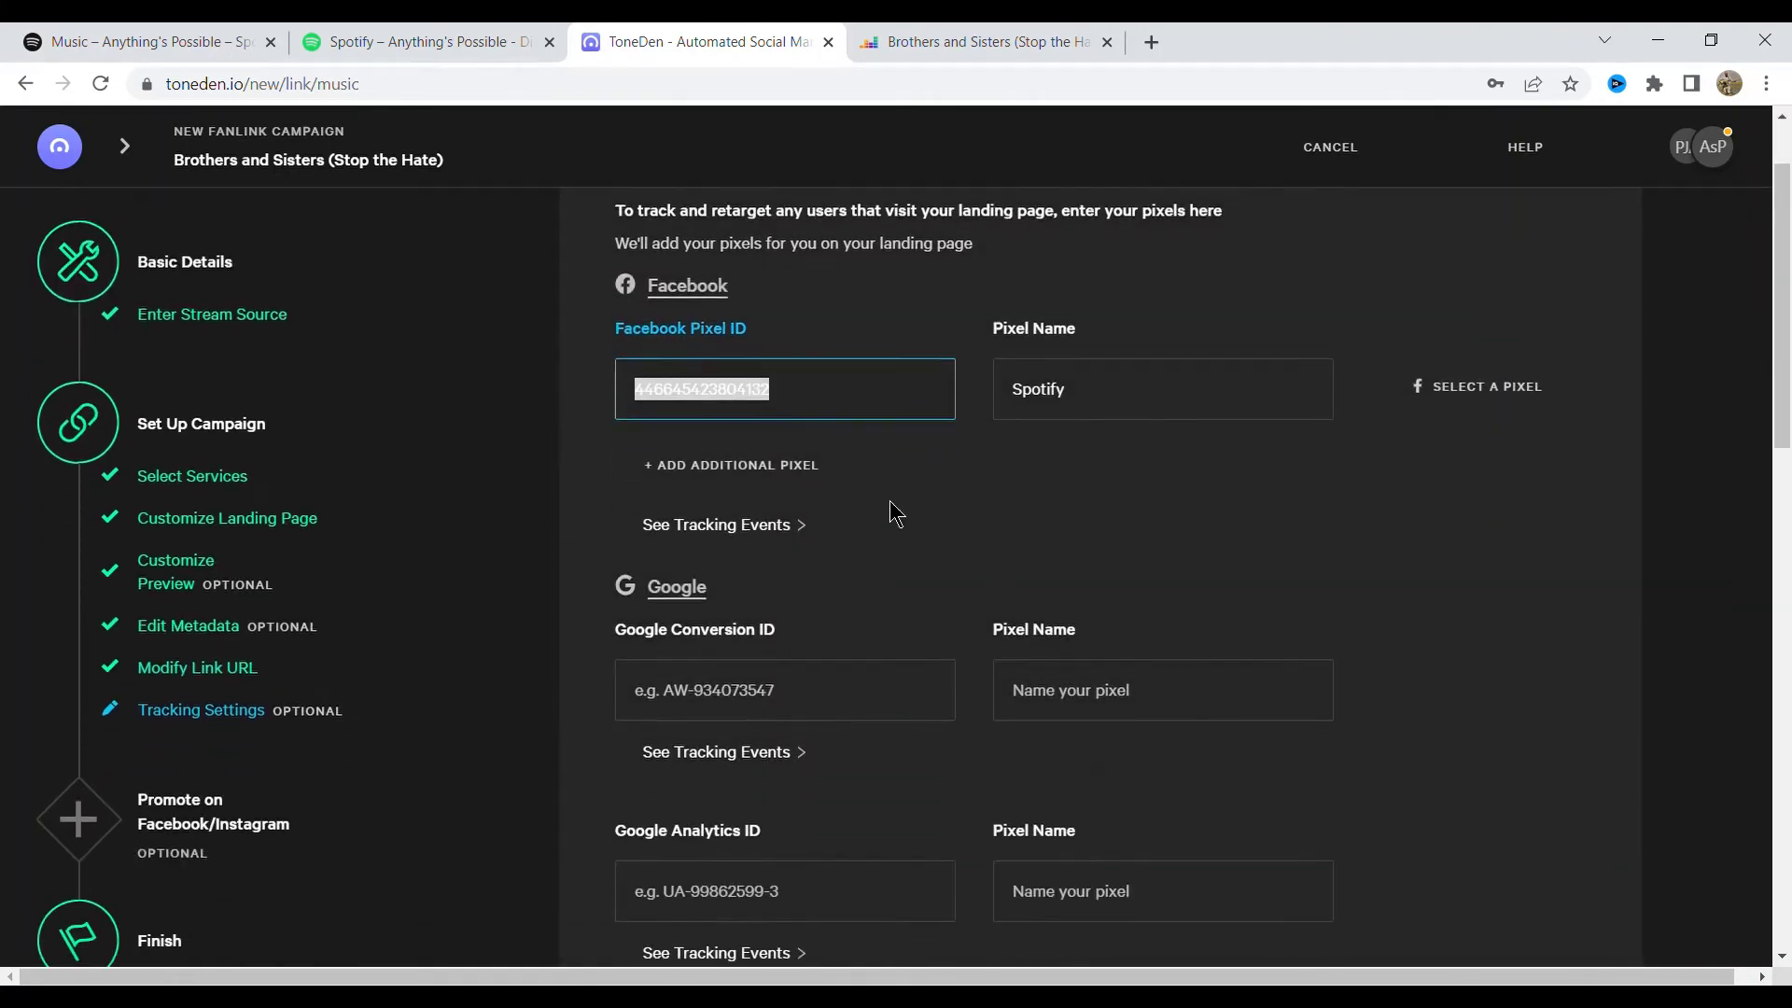
scroll(1258, 564, "down", 4)
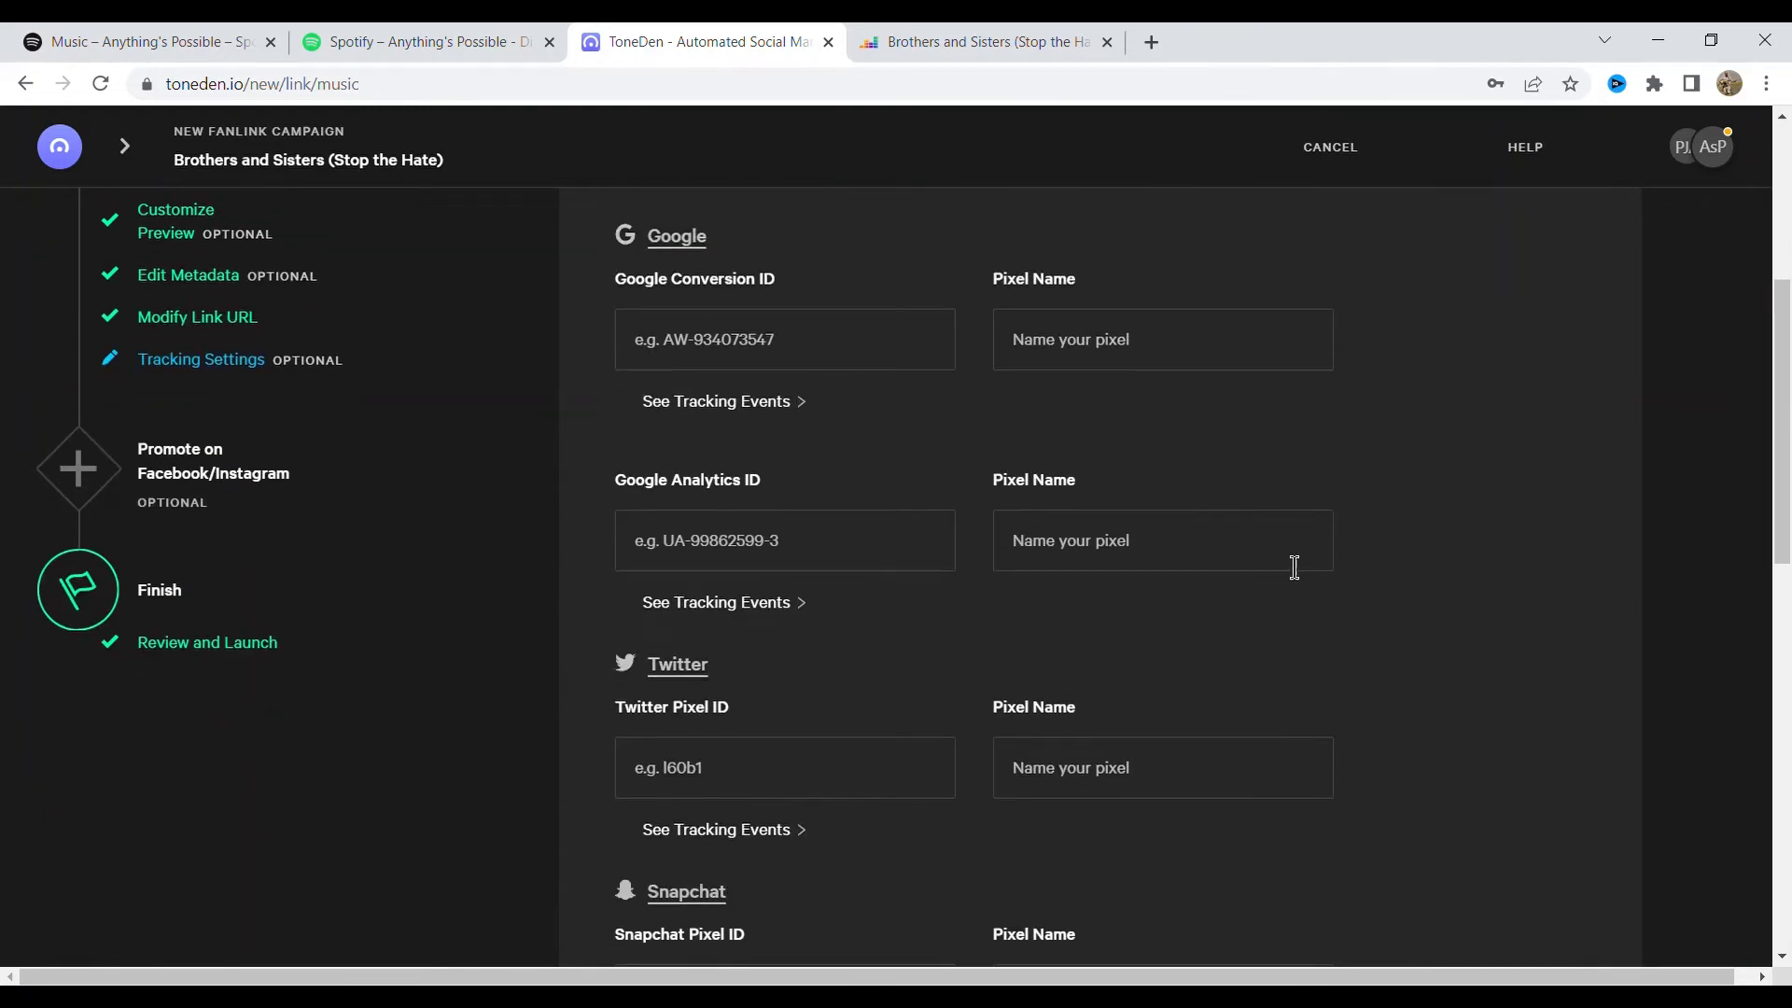
scroll(1254, 568, "down", 1)
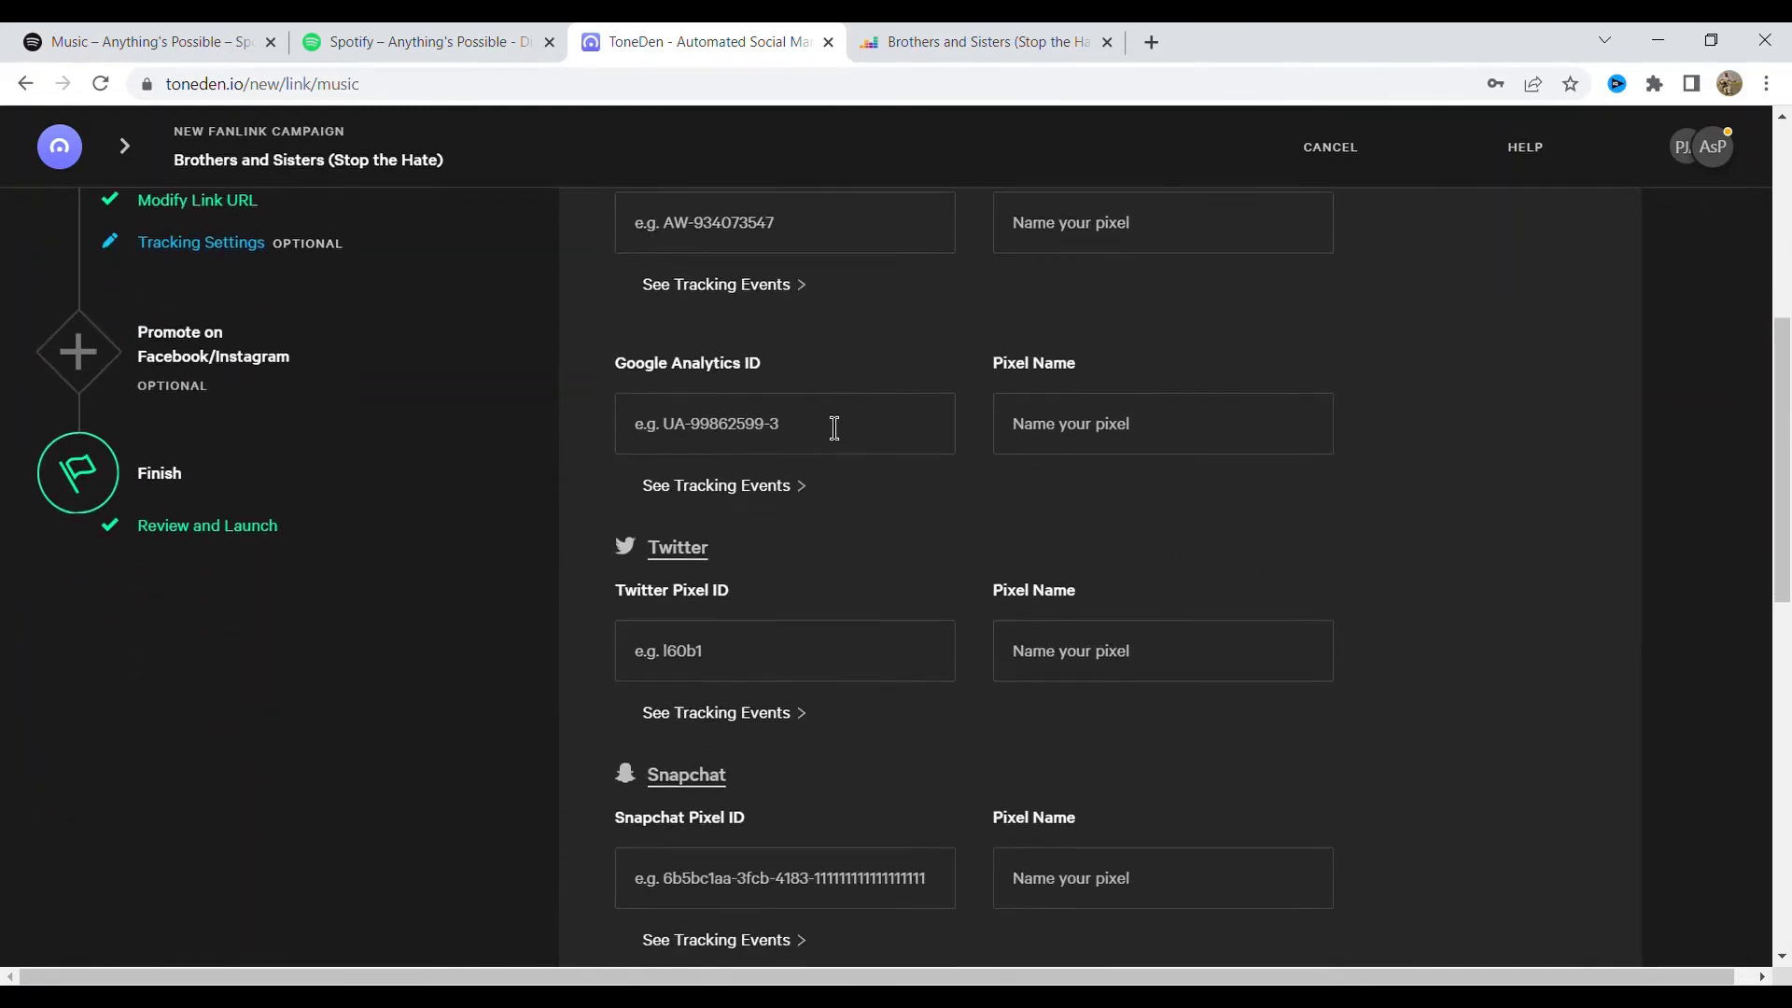
scroll(822, 448, "down", 1)
scroll(788, 520, "down", 1)
scroll(727, 625, "down", 4)
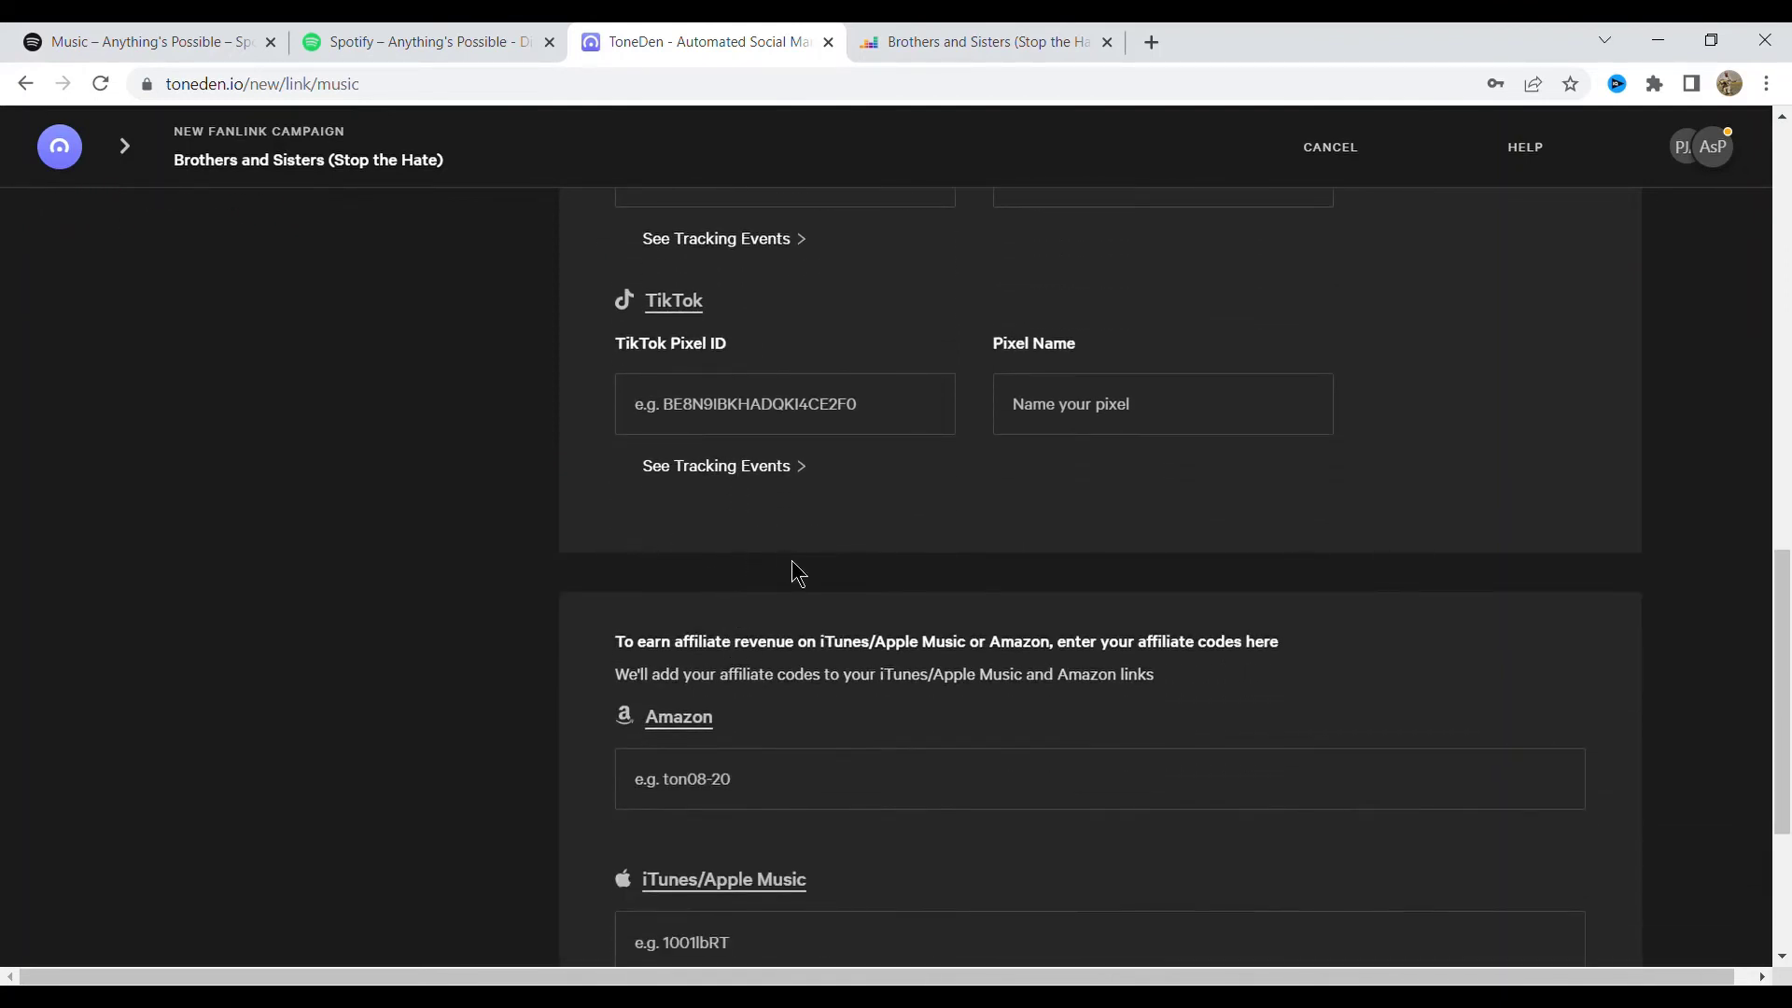
scroll(879, 588, "down", 2)
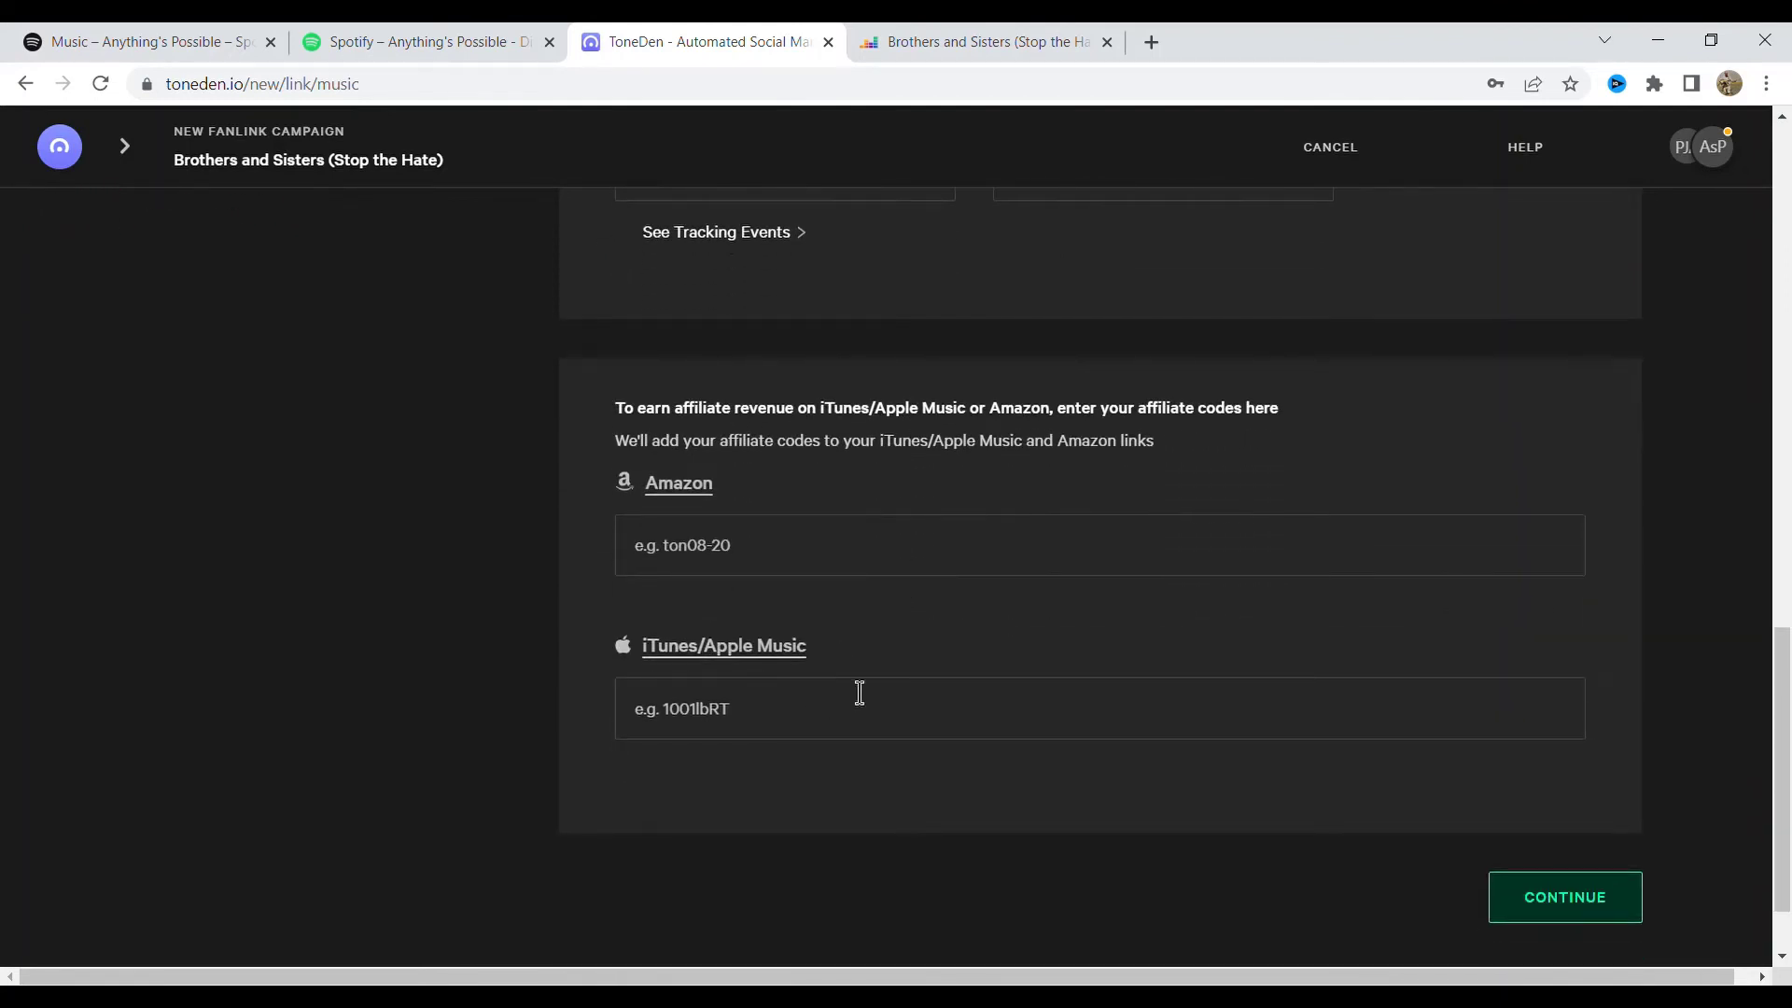
scroll(1106, 700, "down", 1)
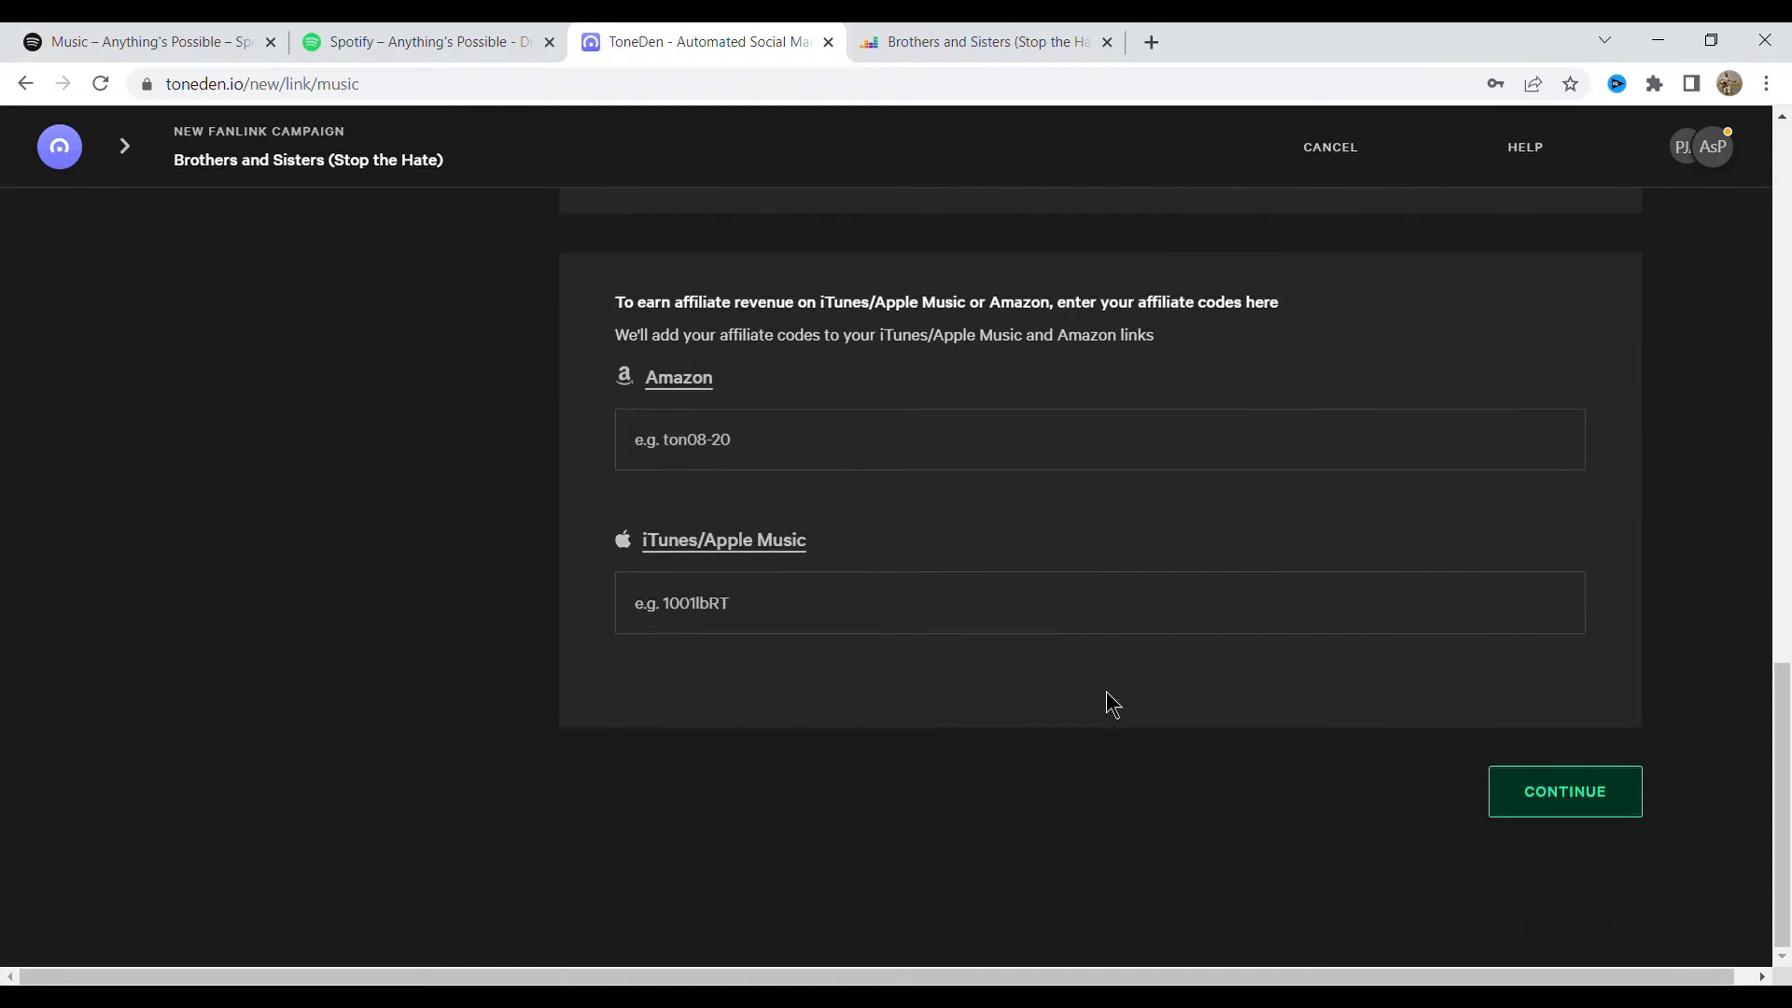
scroll(1151, 703, "up", 1)
scroll(1344, 752, "down", 1)
left_click(1596, 814)
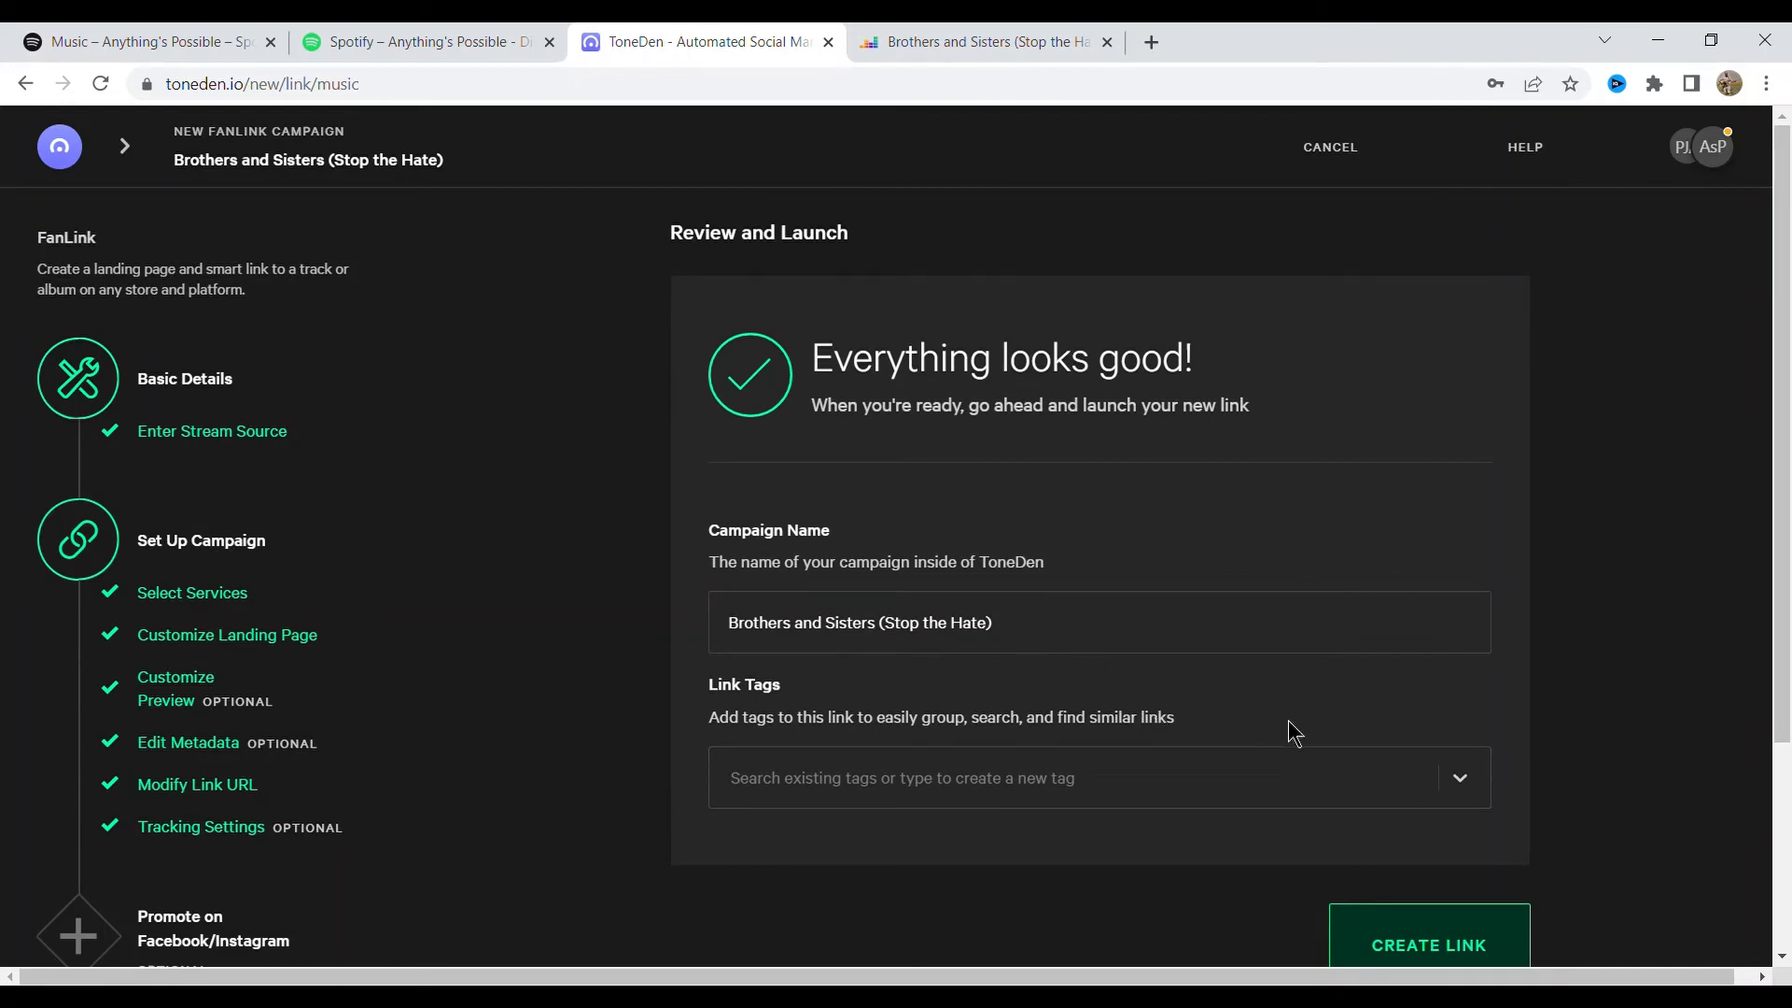
Create the Brothers and Sisters FanLink, copy its fanlink.to/BrothersandSisters address, and switch to the Deezer tab
scroll(1284, 715, "down", 1)
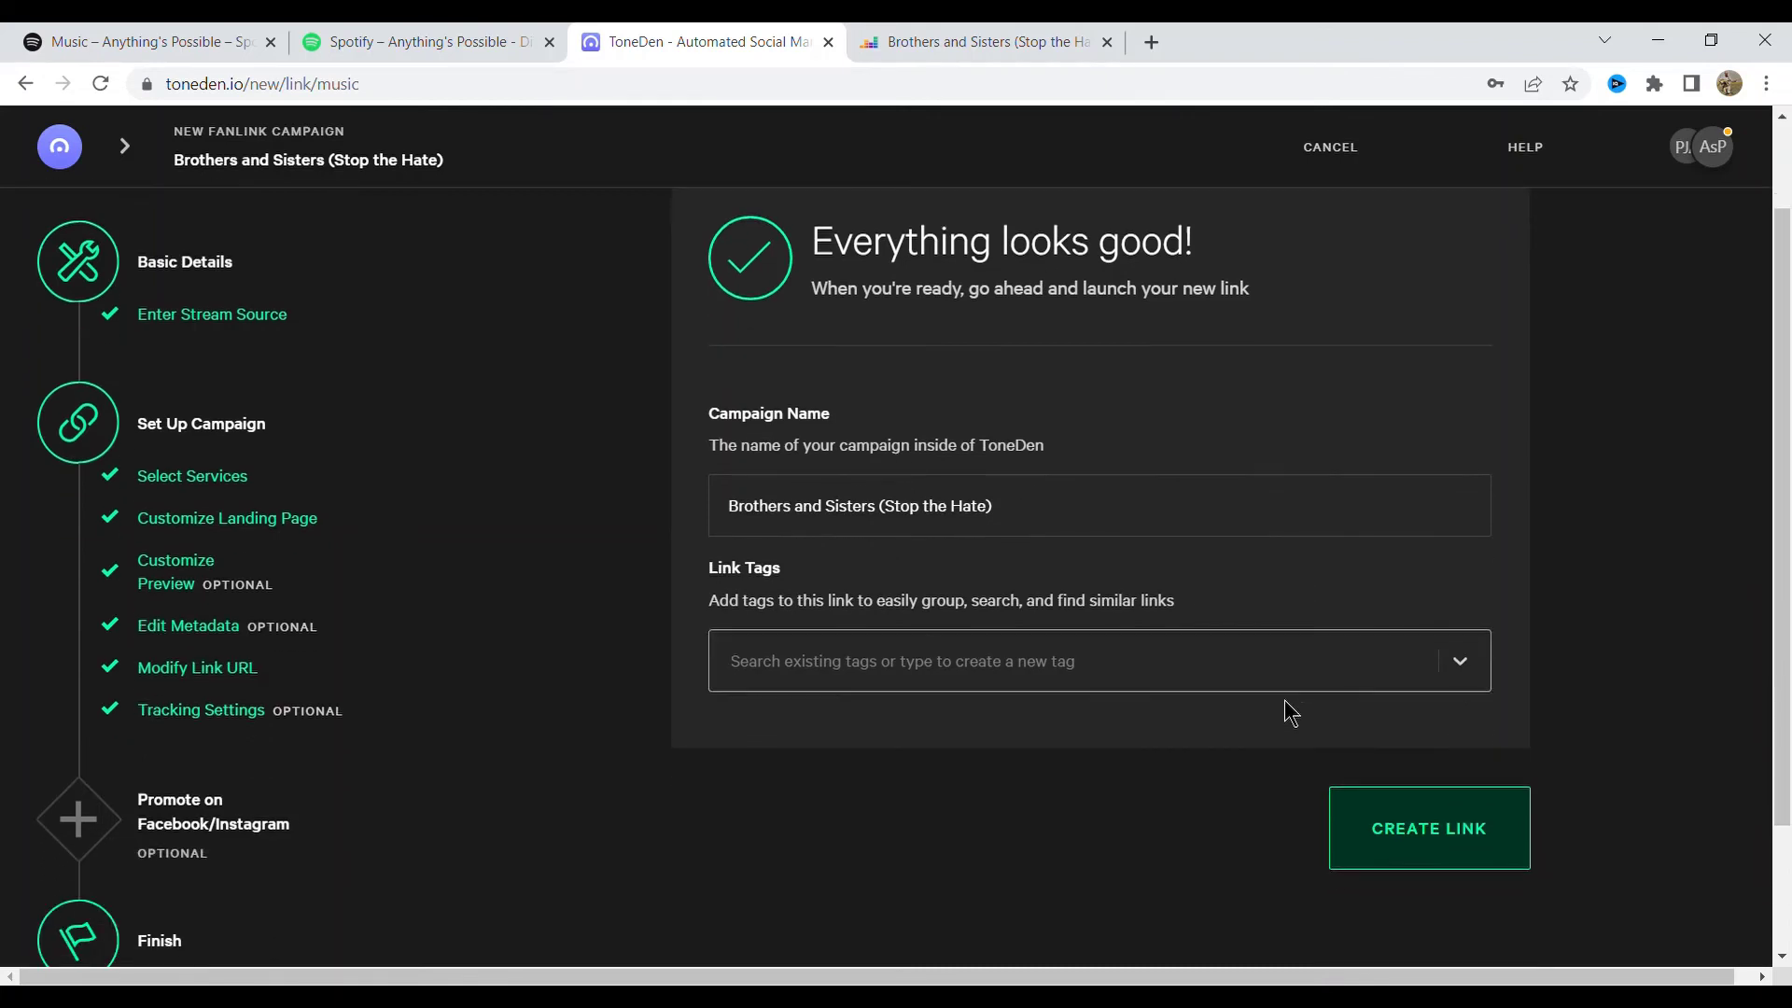
left_click(1406, 828)
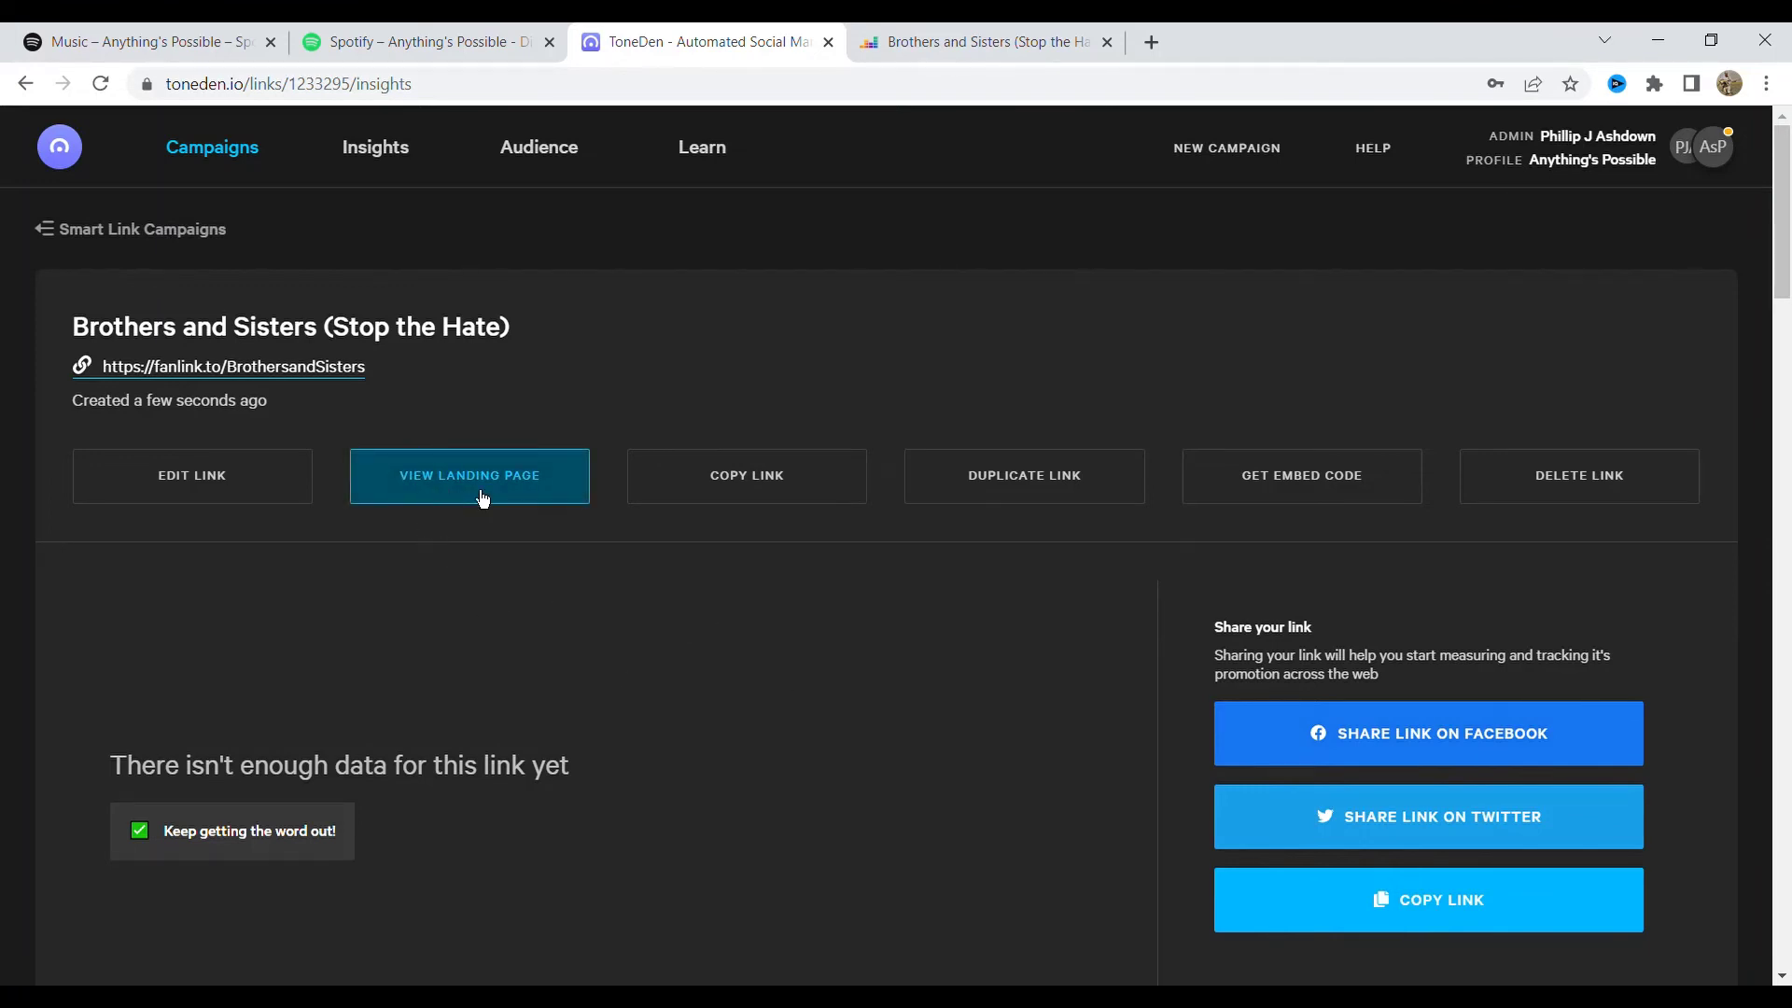
left_click(1446, 930)
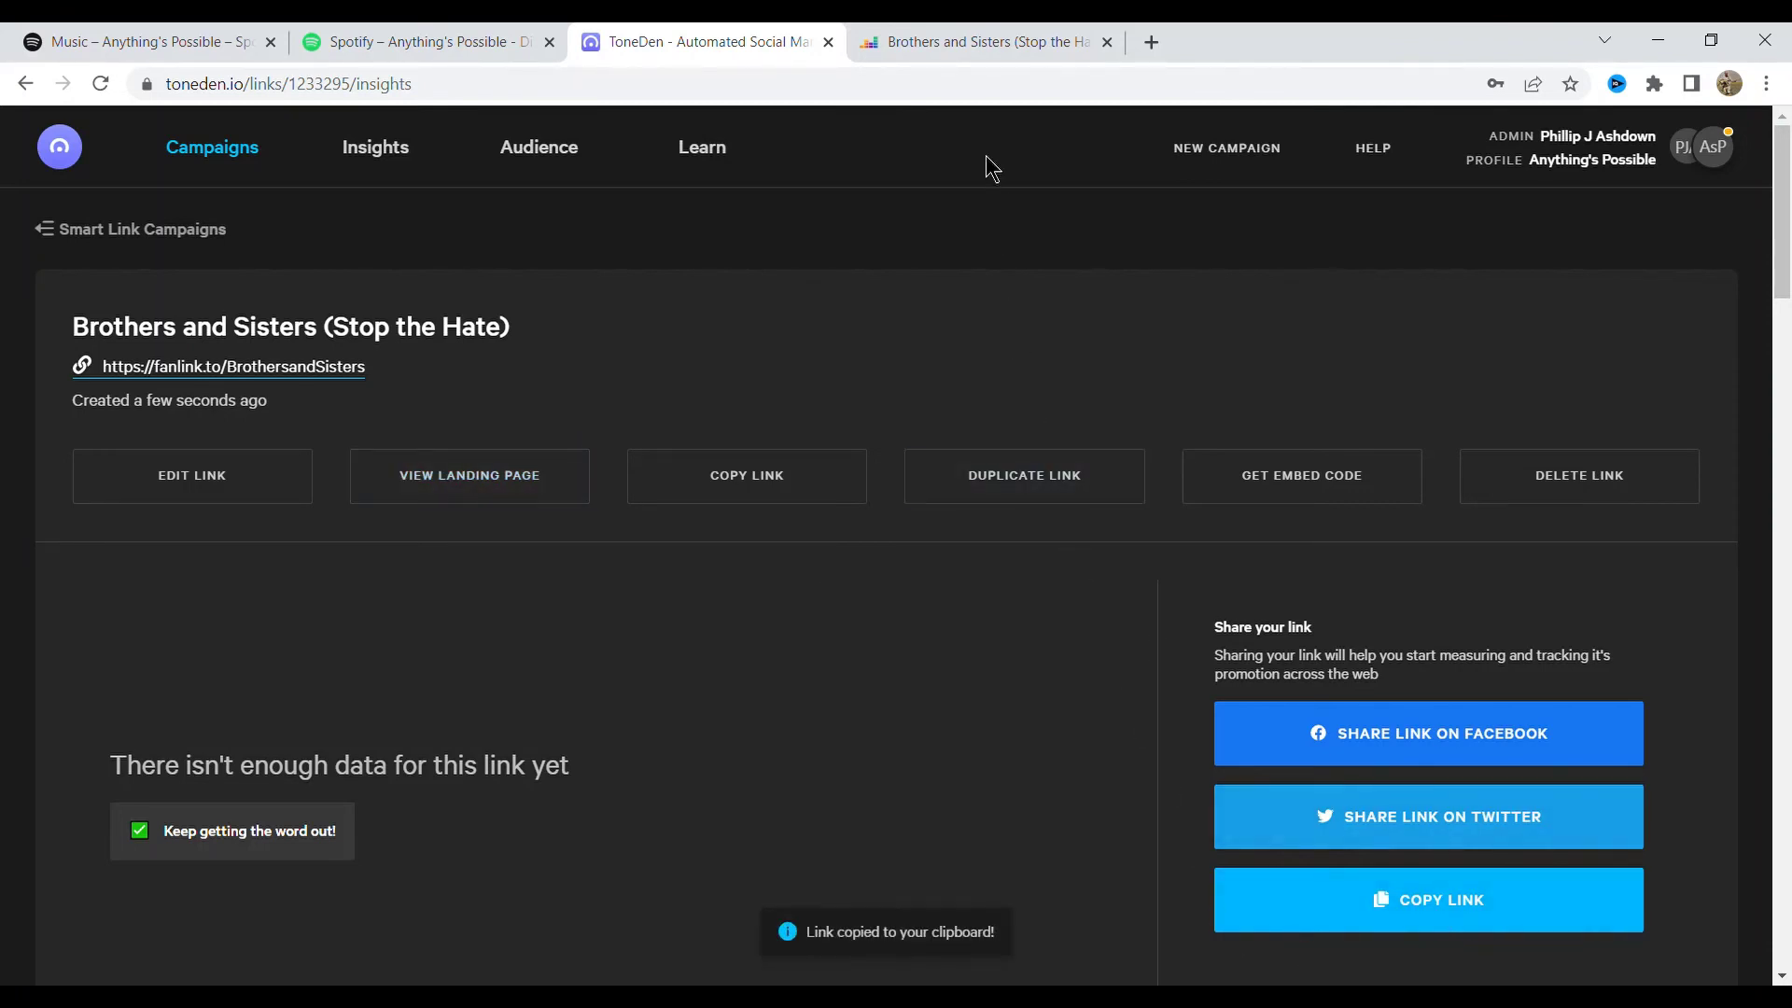
left_click(921, 42)
Load the pasted fanlink.to/BrothersandSisters URL and choose PLAY beside Spotify on the landing page
left_click(769, 92)
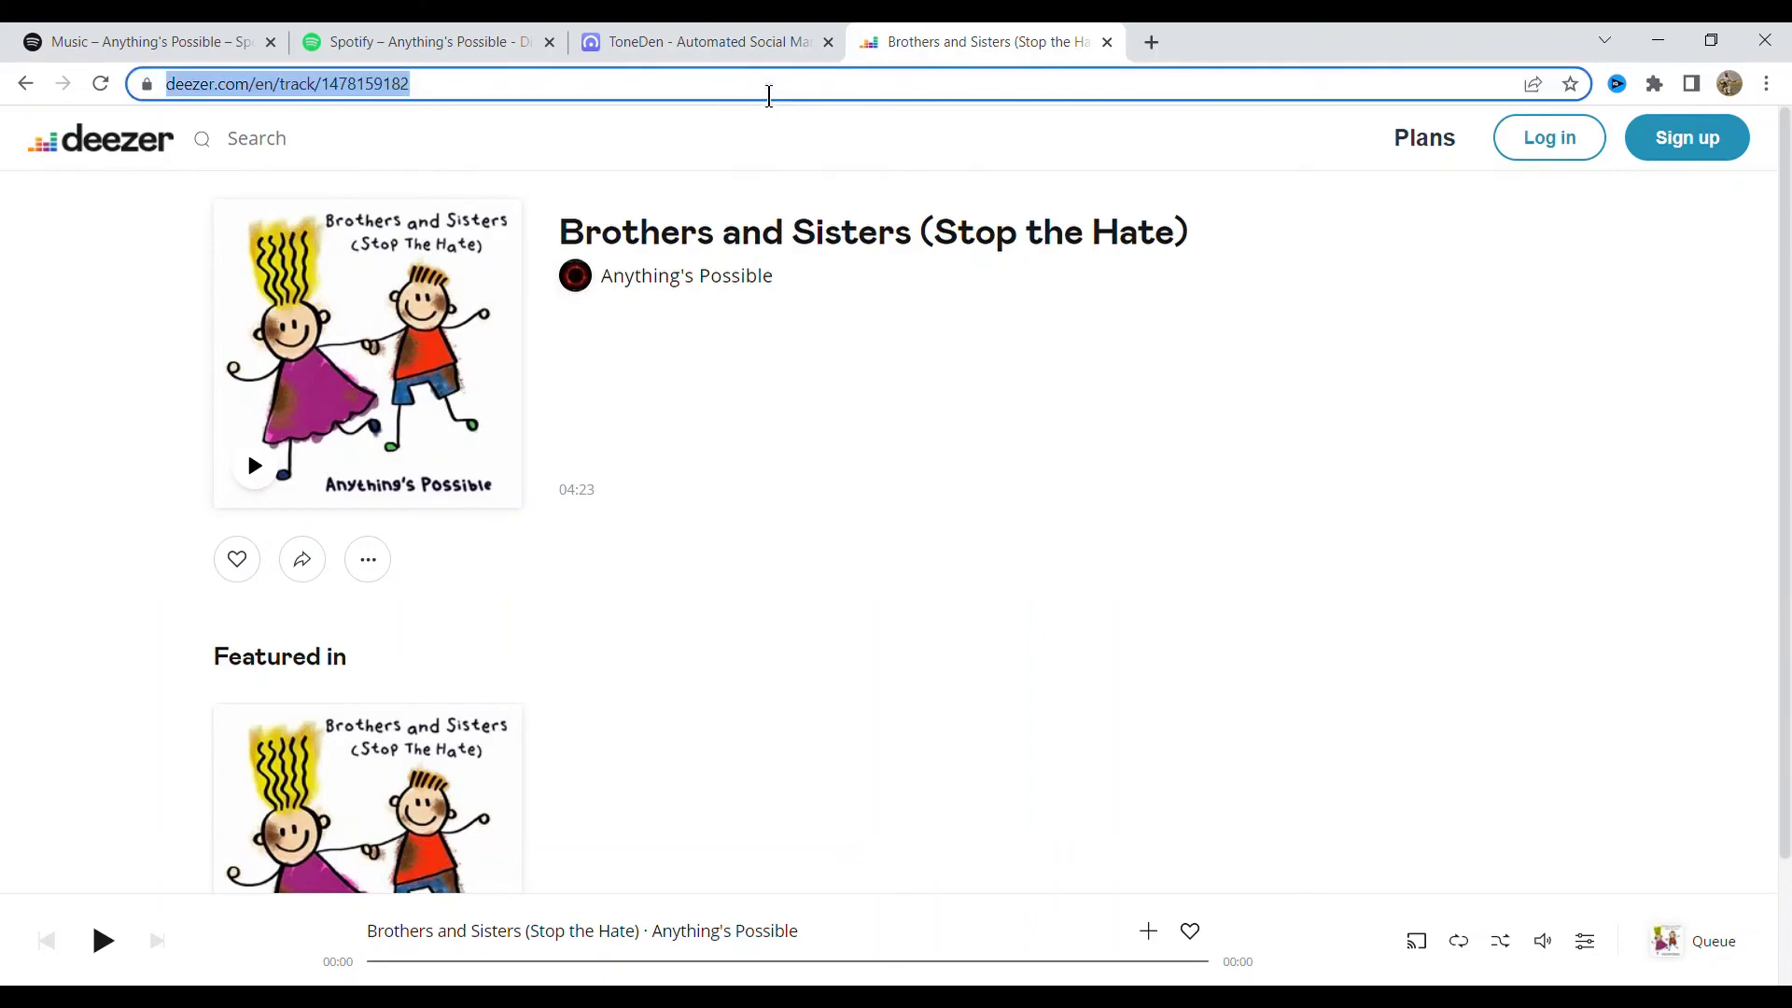
key("ctrl+v")
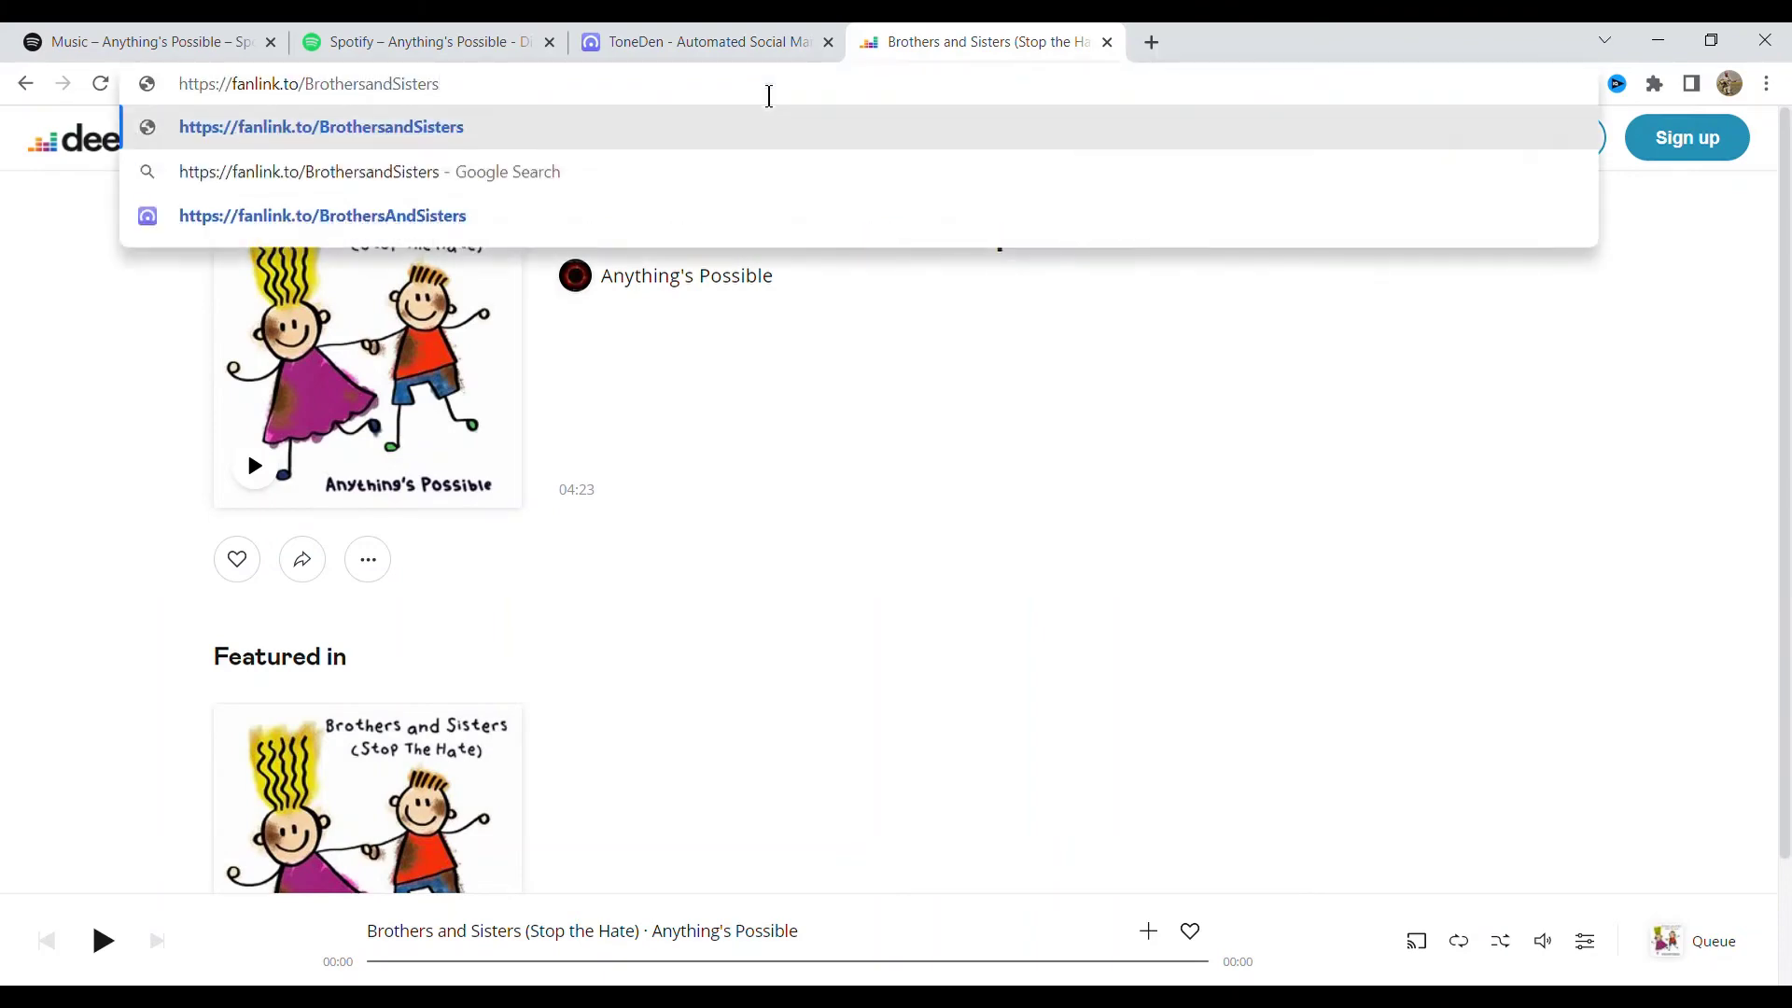
key("Return")
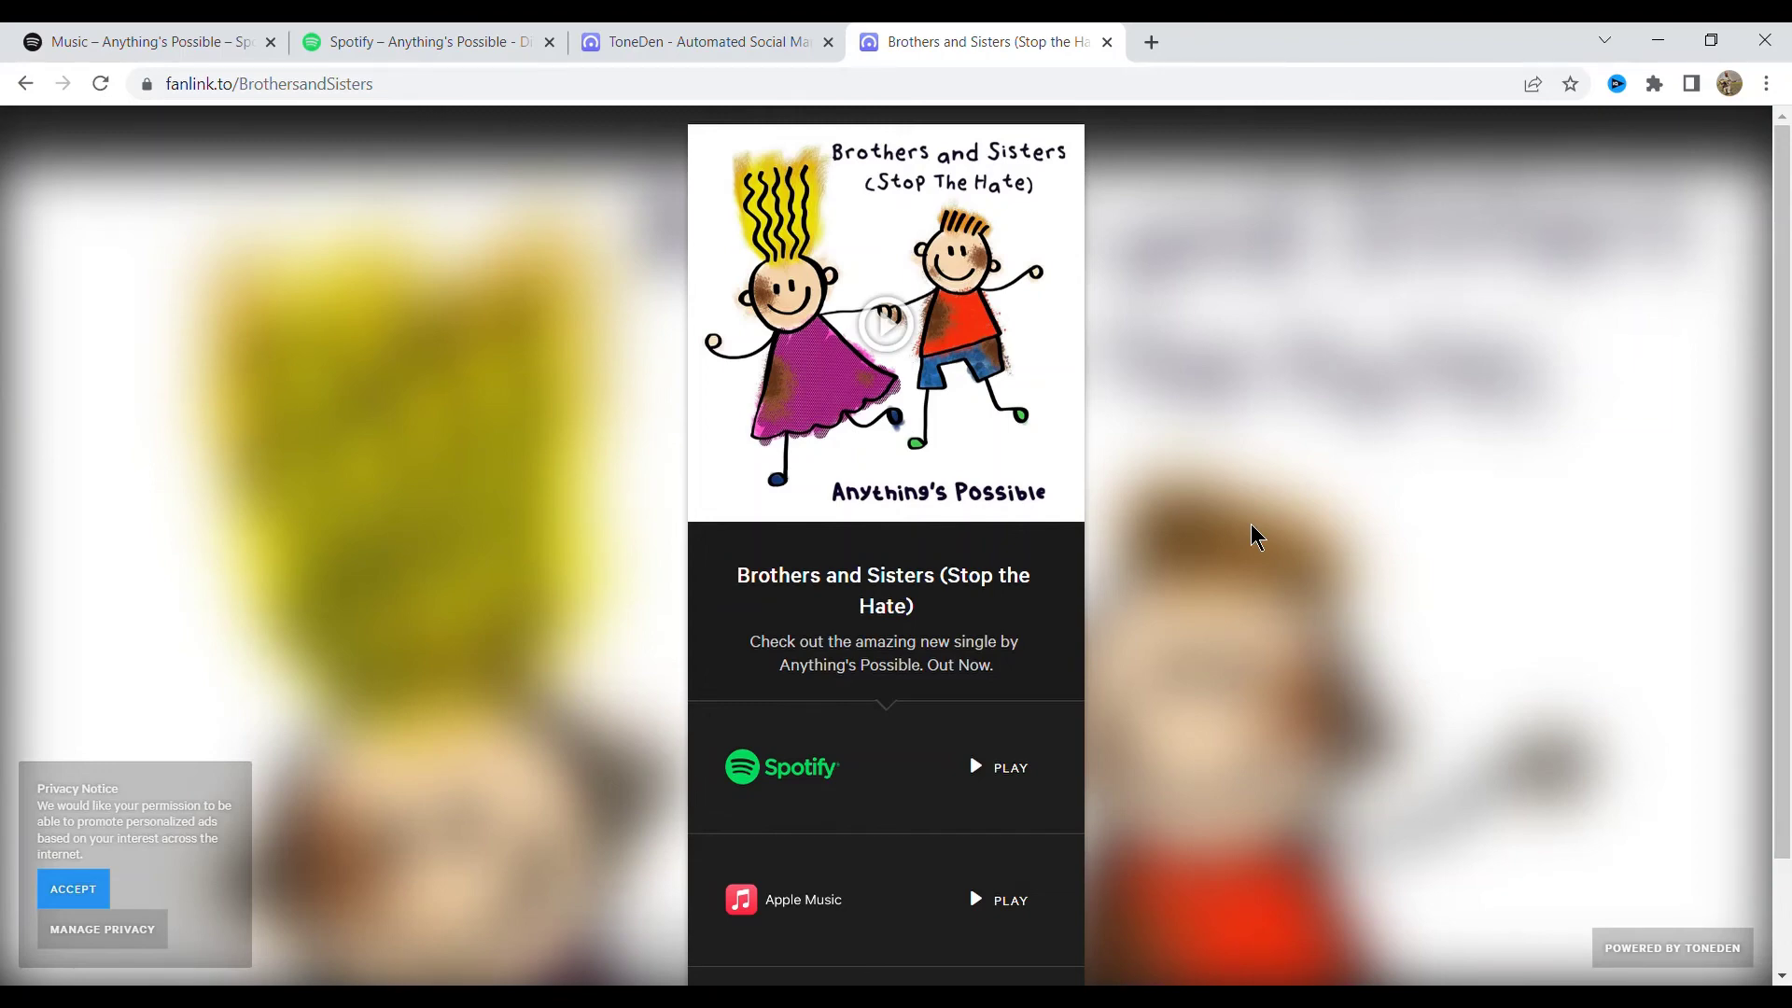
scroll(1251, 535, "down", 2)
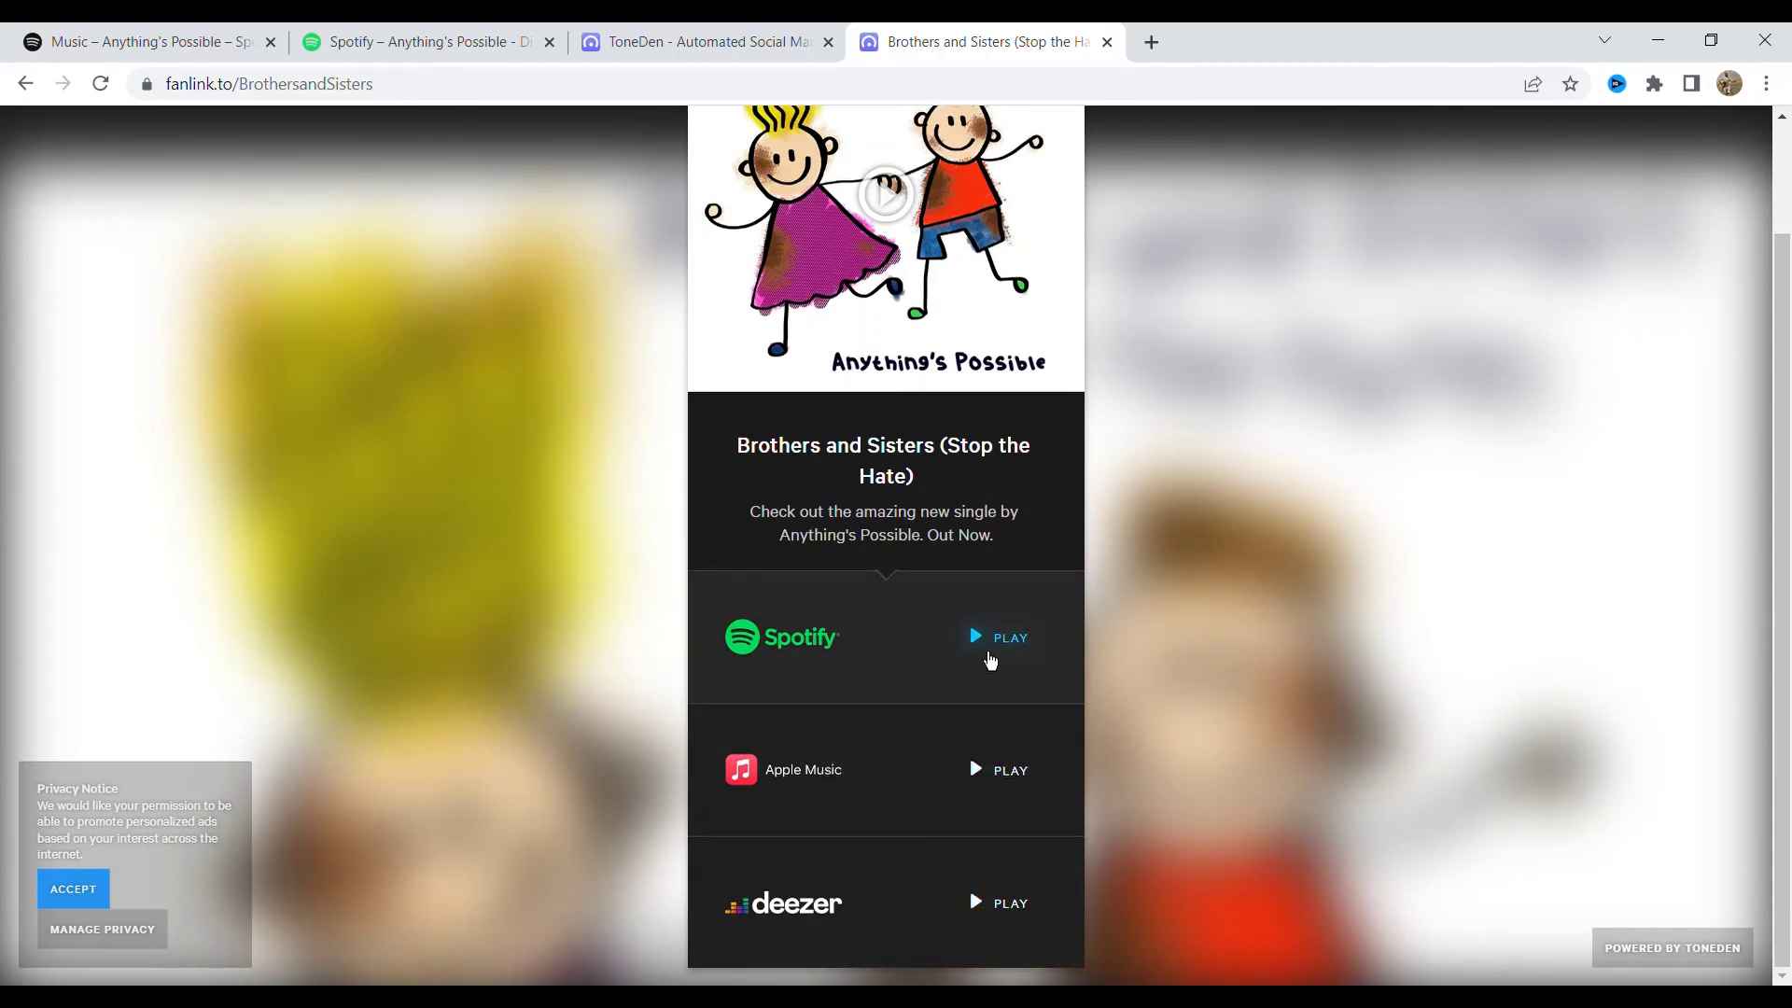
left_click(990, 660)
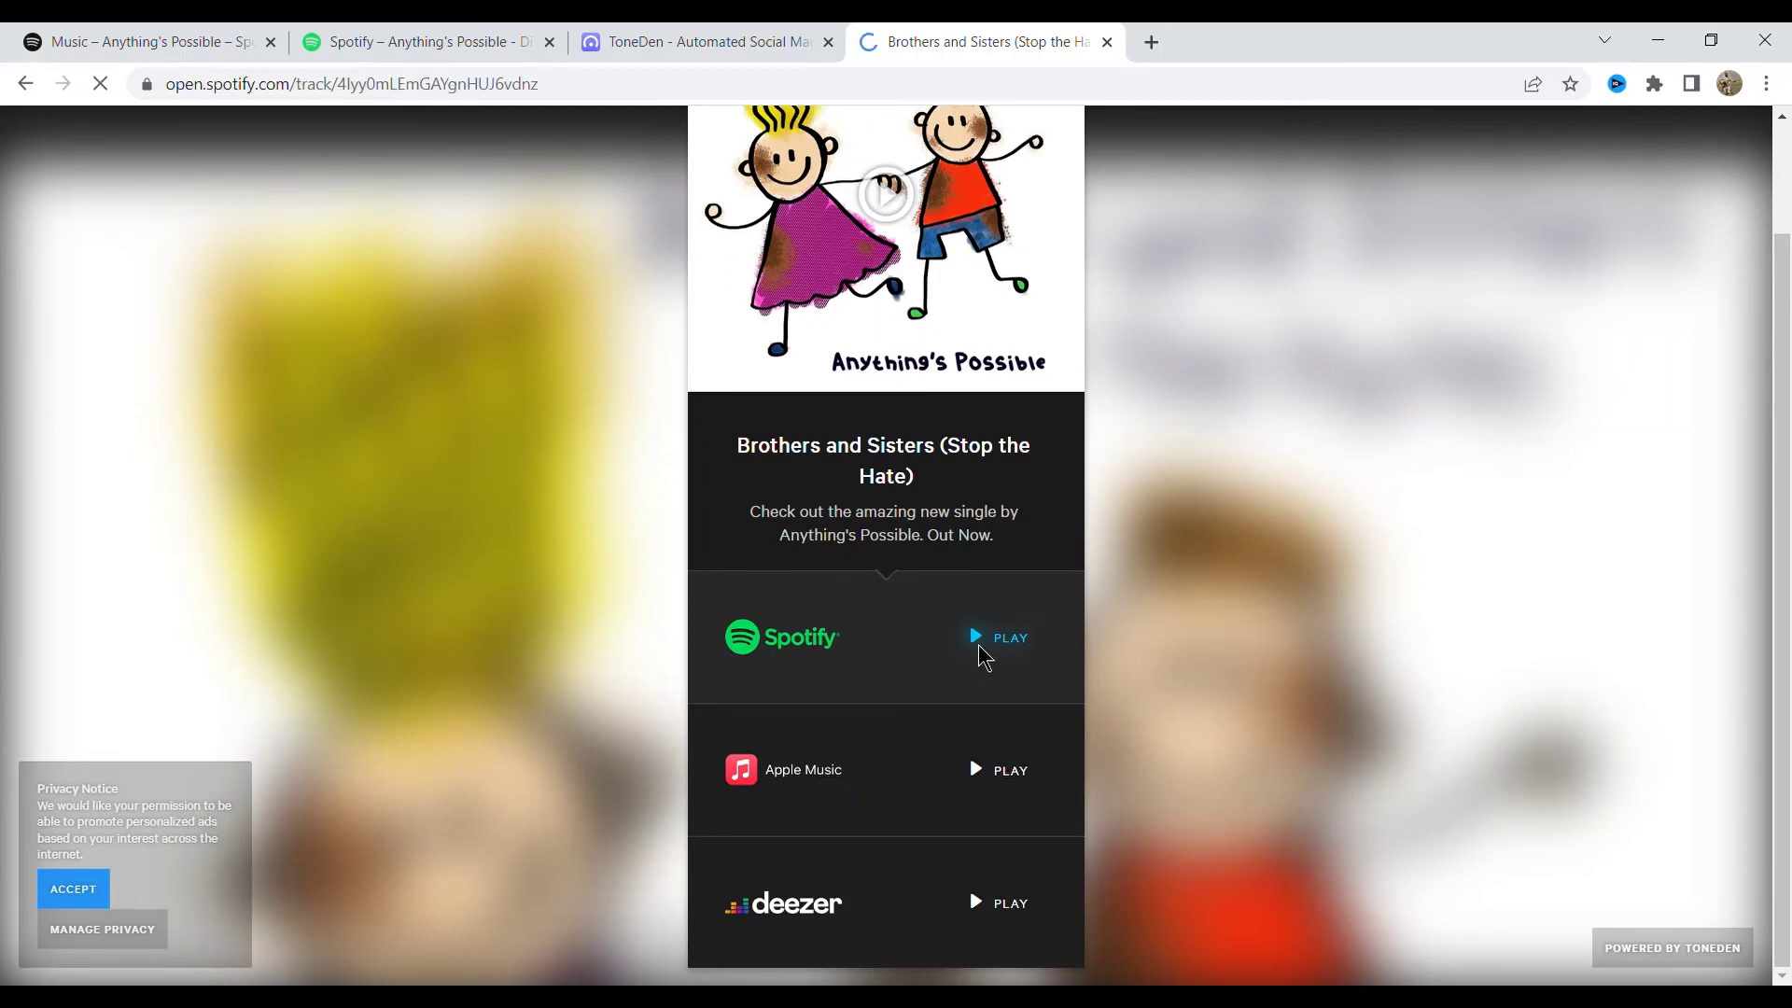